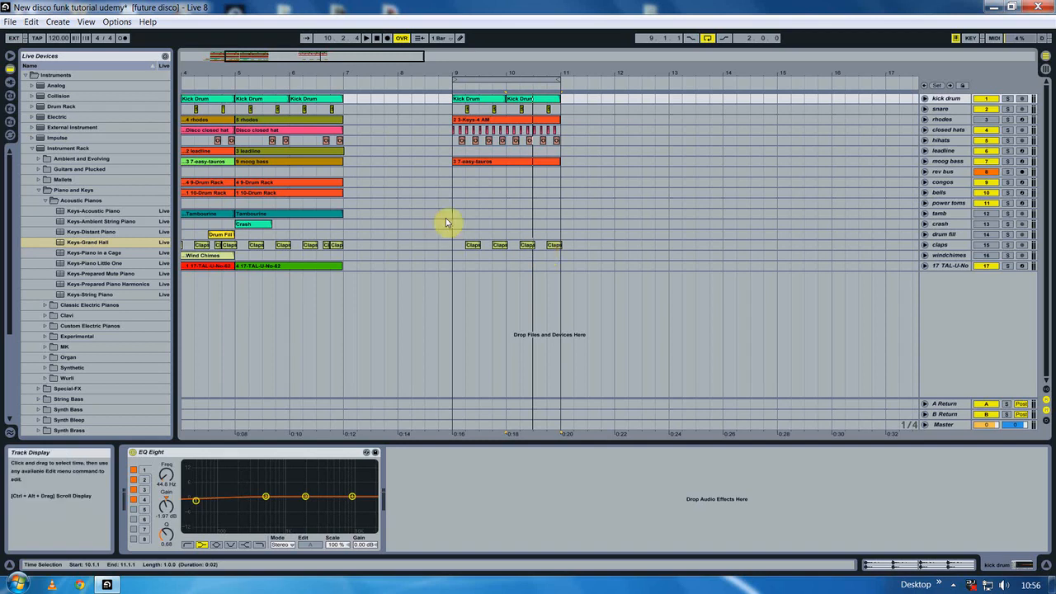
# - Copy the kick drum clips from bars 9–10 so that four one-bar kick clips fill bars 12 through 15
pyautogui.click(474, 106)
pyautogui.moveTo(474, 102); pyautogui.dragTo(741, 105)
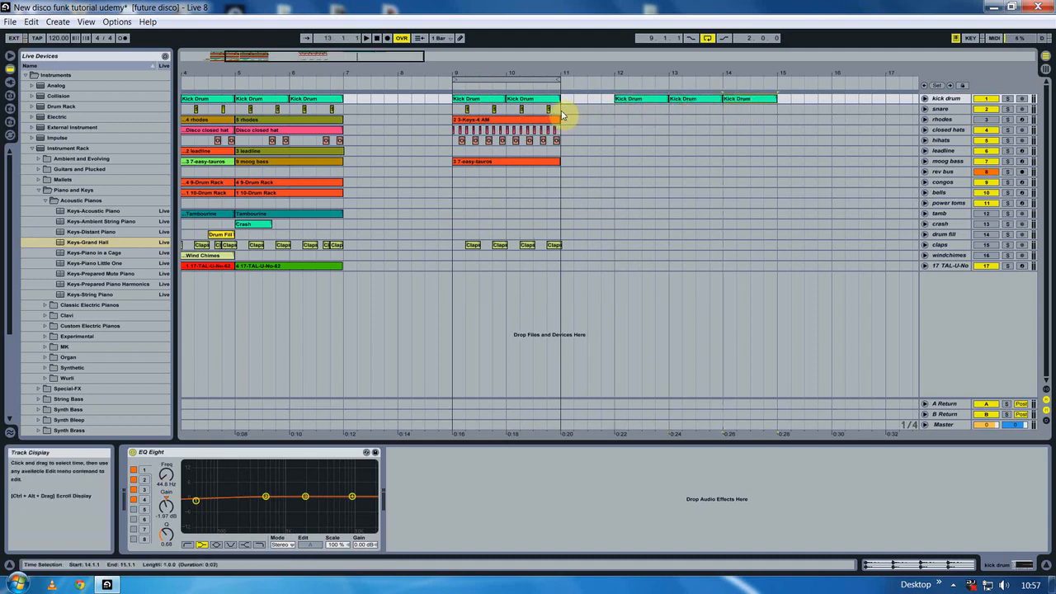
pyautogui.moveTo(641, 98); pyautogui.dragTo(800, 104)
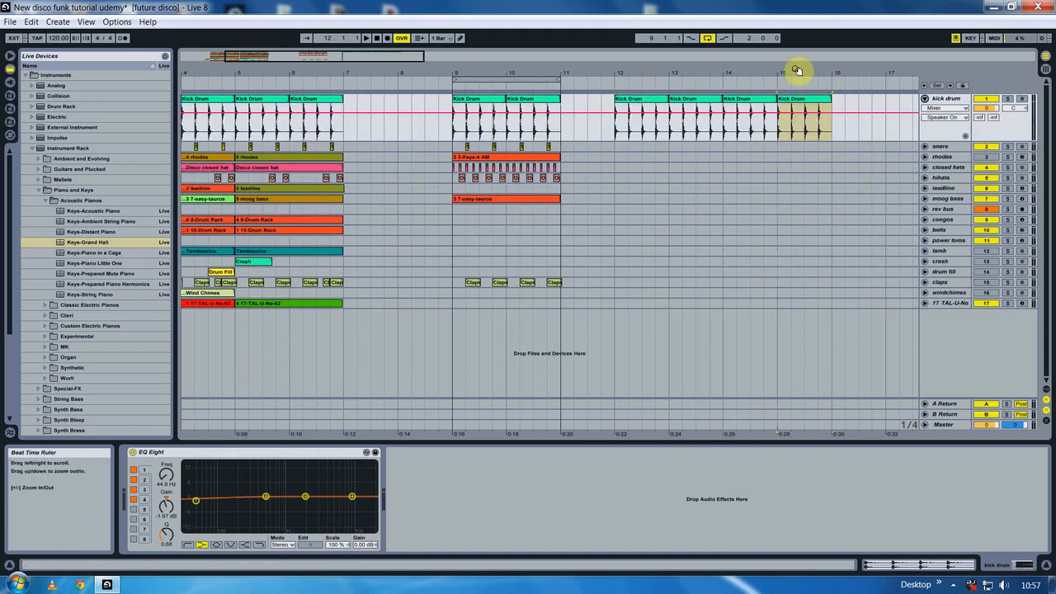
# - Consolidate the separate snare hits in bars 9–10 on the snare track into one two-bar clip
pyautogui.moveTo(796, 70); pyautogui.dragTo(795, 83)
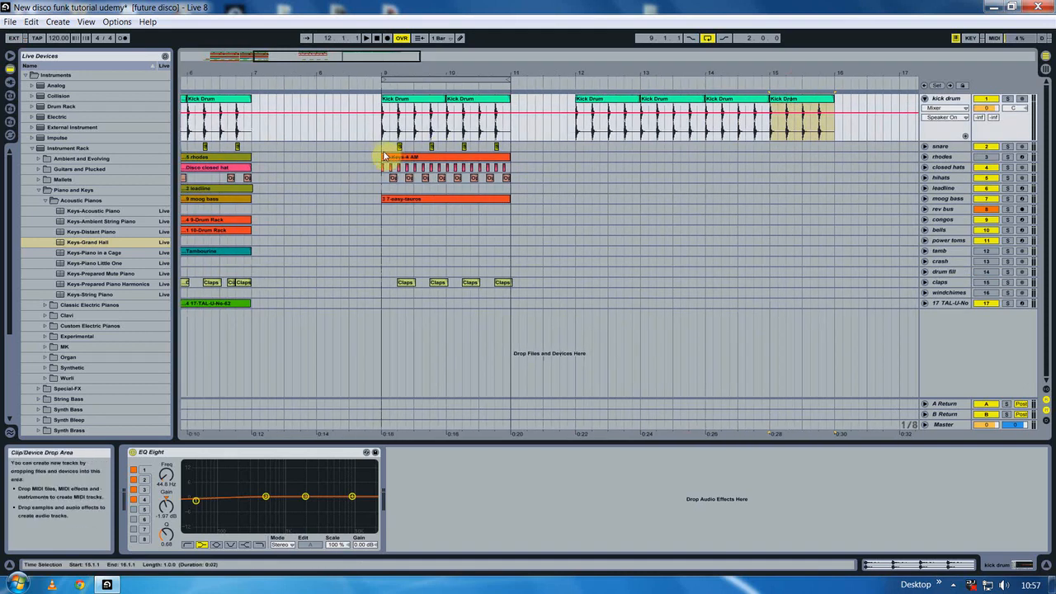
pyautogui.moveTo(382, 153); pyautogui.dragTo(515, 151)
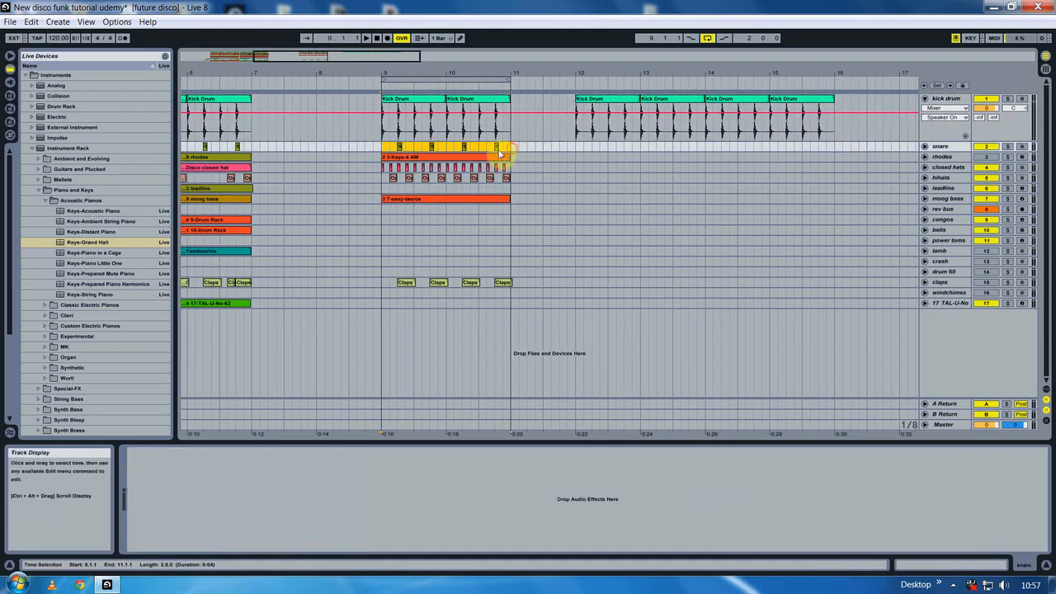
pyautogui.rightClick(505, 150)
pyautogui.click(530, 203)
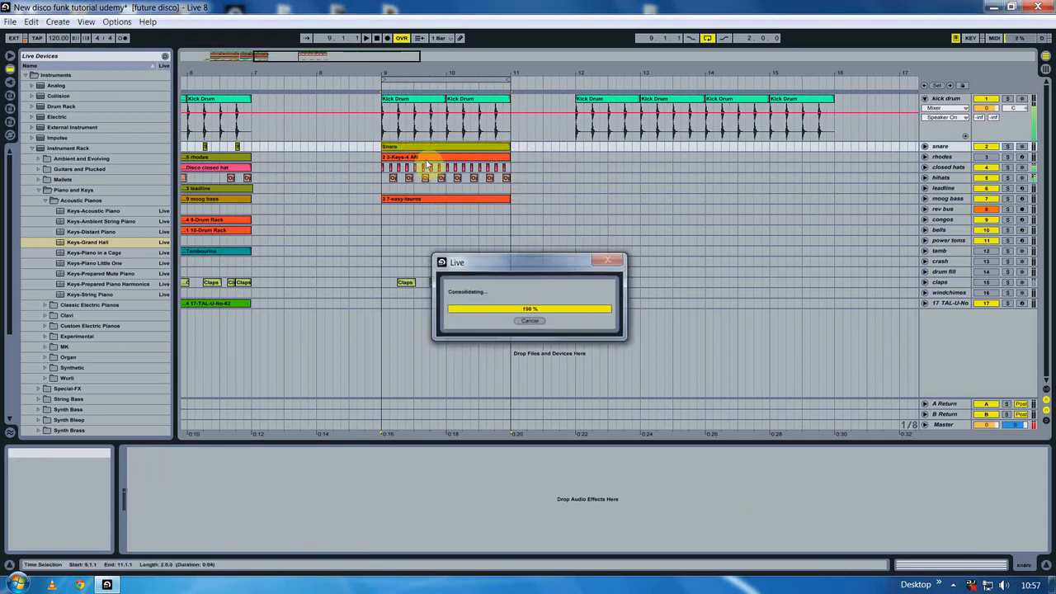
# - Copy the consolidated snare clip to bars 12 and 14, and fold the kick drum track
pyautogui.moveTo(406, 148); pyautogui.dragTo(603, 152)
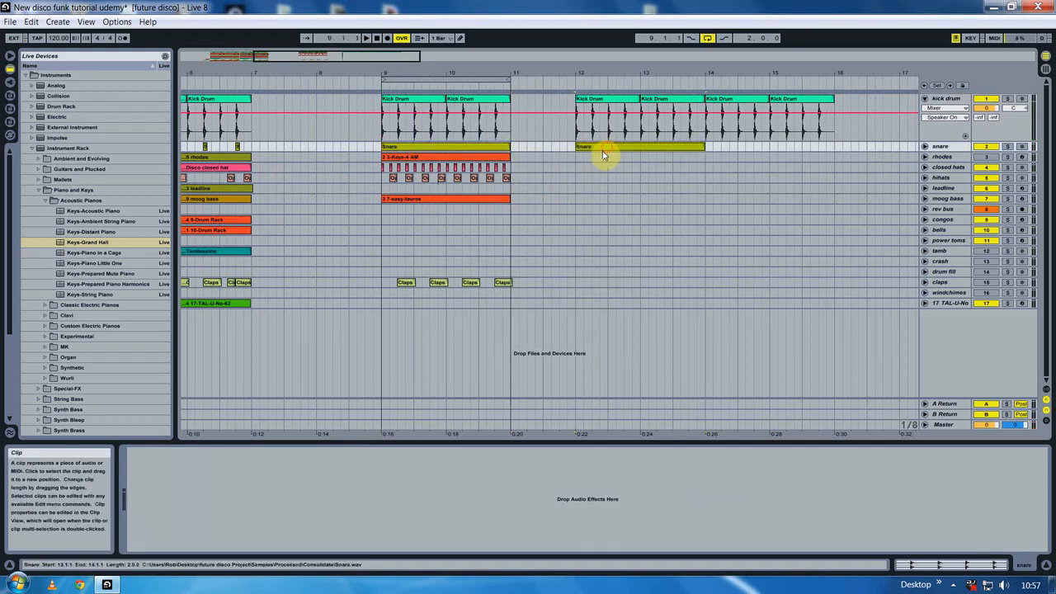
pyautogui.click(576, 149)
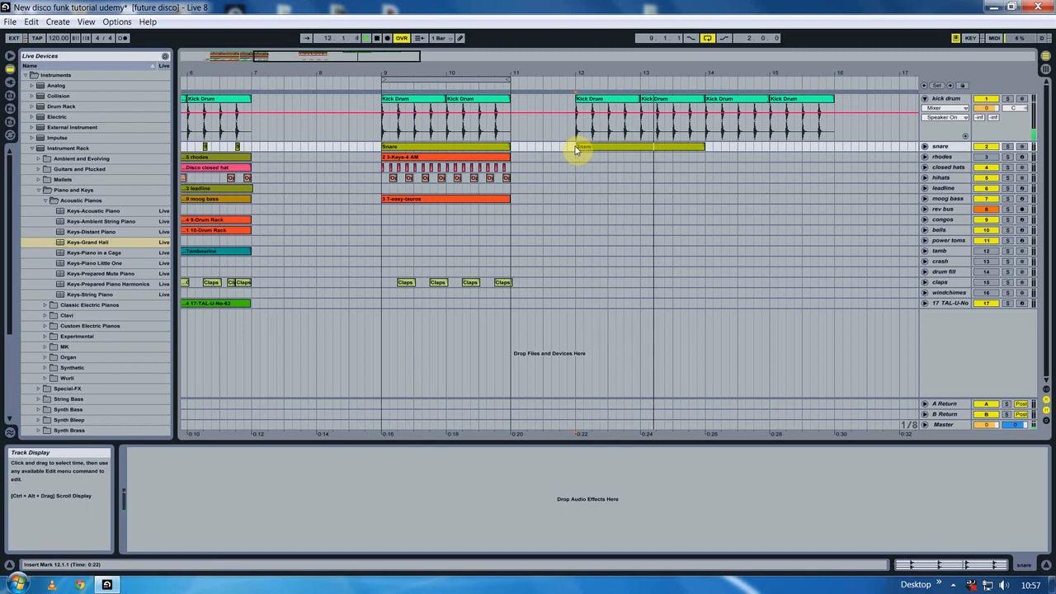
pyautogui.moveTo(590, 149); pyautogui.dragTo(720, 153)
pyautogui.moveTo(688, 71); pyautogui.dragTo(875, 87)
pyautogui.click(925, 99)
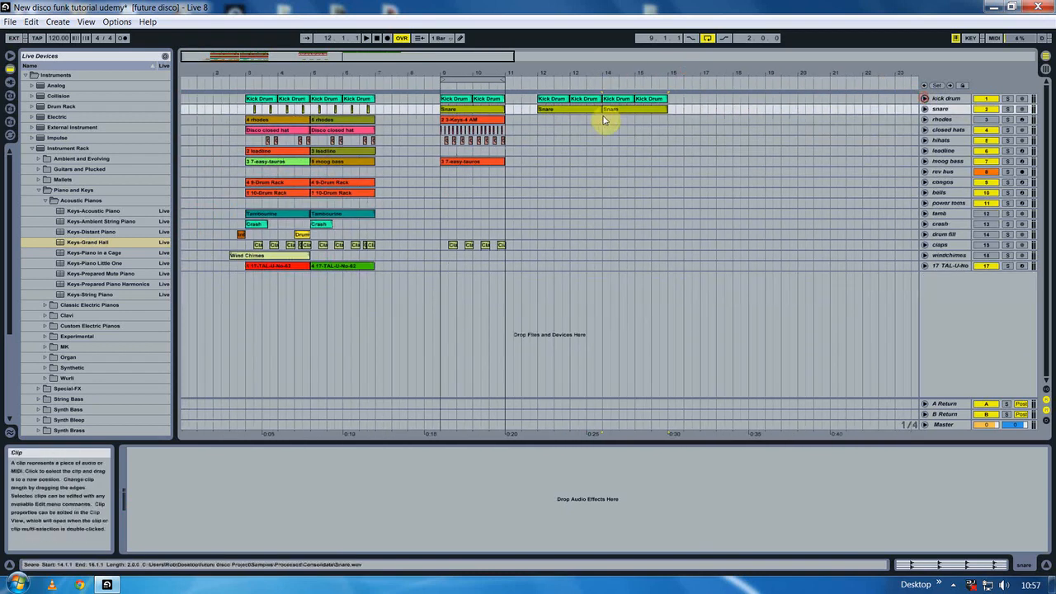
# - Duplicate the kick and snare clips of bars 12–15 at bar 16, and copy the disco closed hat clip to bars 16 and 18
pyautogui.moveTo(538, 122); pyautogui.dragTo(661, 96)
pyautogui.click(661, 97)
pyautogui.click(554, 100)
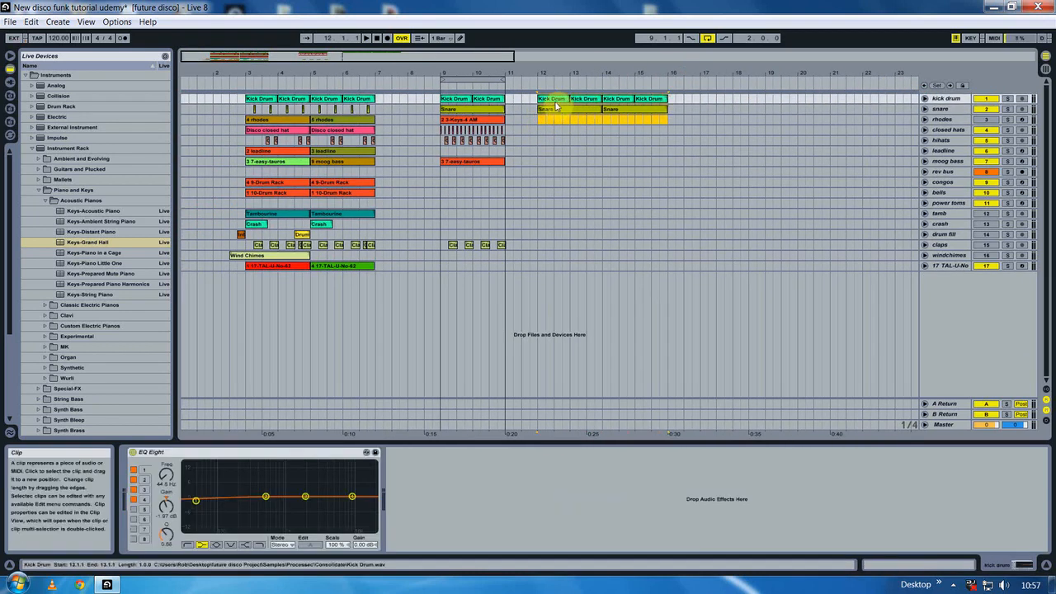
pyautogui.moveTo(561, 105); pyautogui.dragTo(684, 107)
pyautogui.click(512, 120)
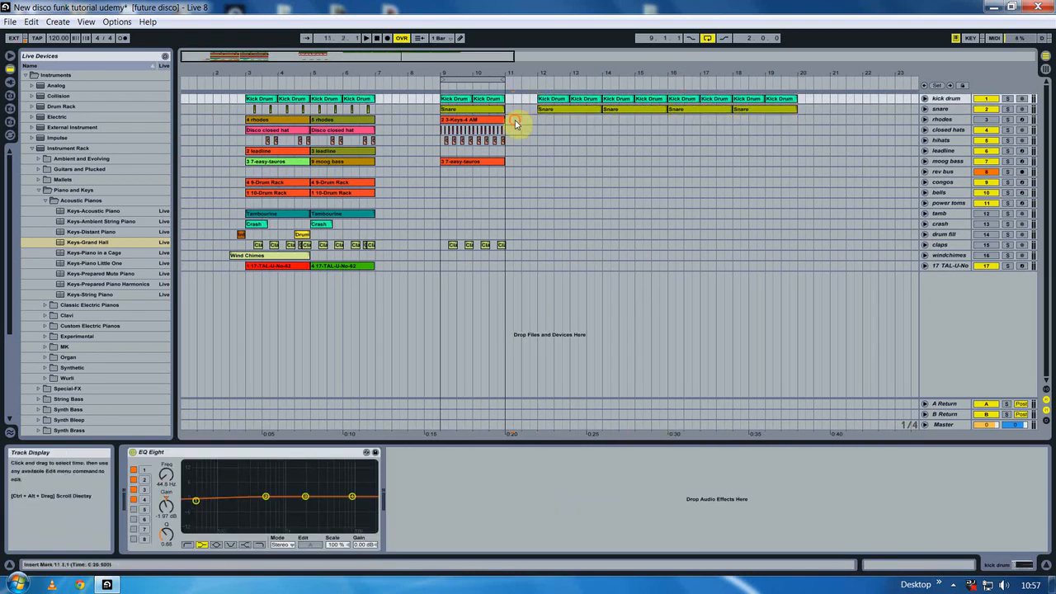
pyautogui.moveTo(345, 135); pyautogui.dragTo(746, 127)
# - Copy the crash clip to bar 12, activate the crash track and play from there
pyautogui.moveTo(327, 224); pyautogui.dragTo(547, 224)
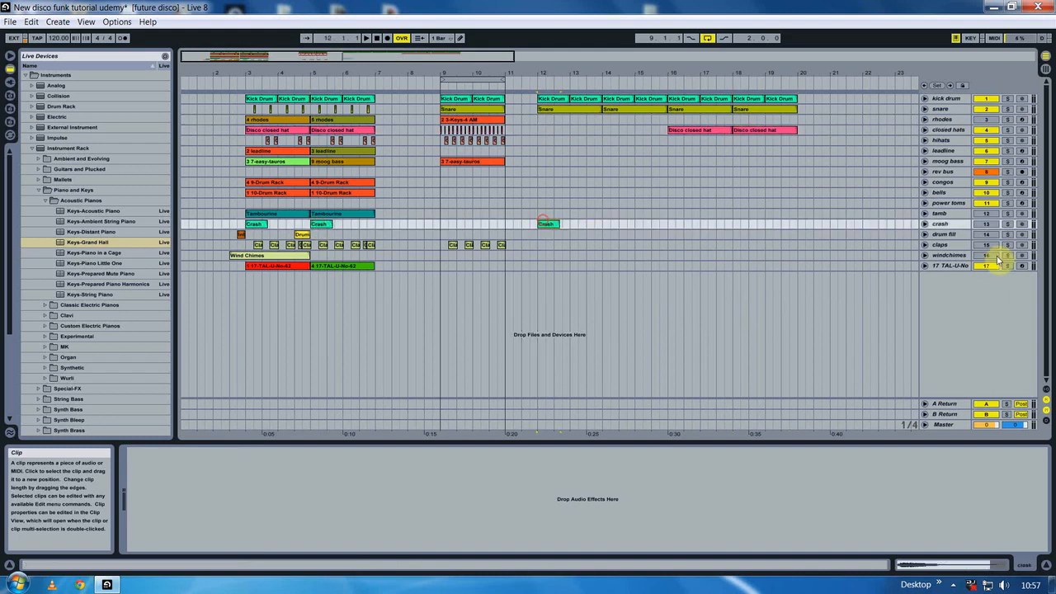
pyautogui.click(994, 258)
pyautogui.click(987, 223)
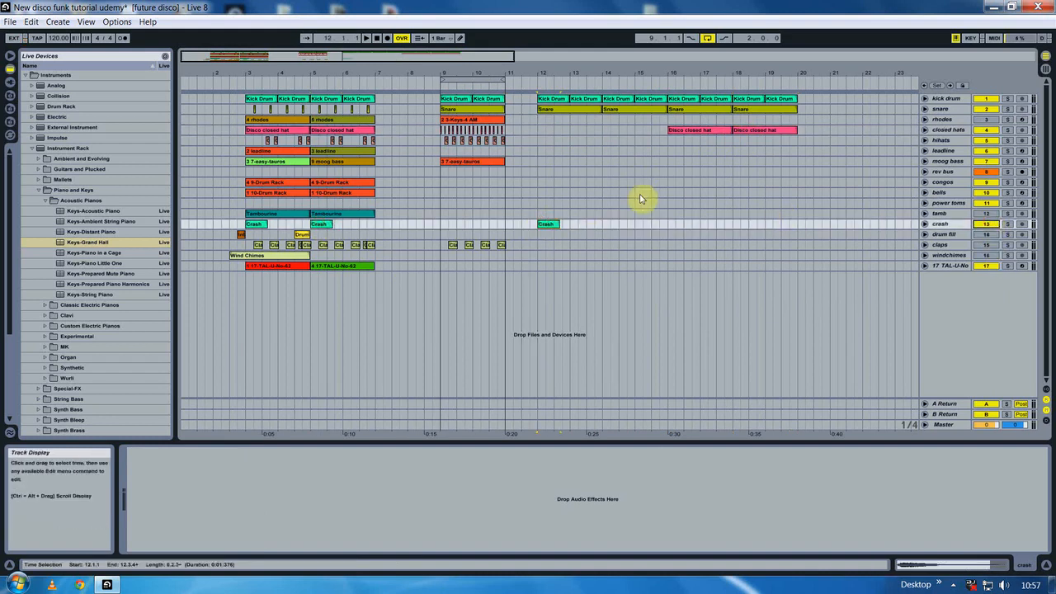
pyautogui.click(536, 231)
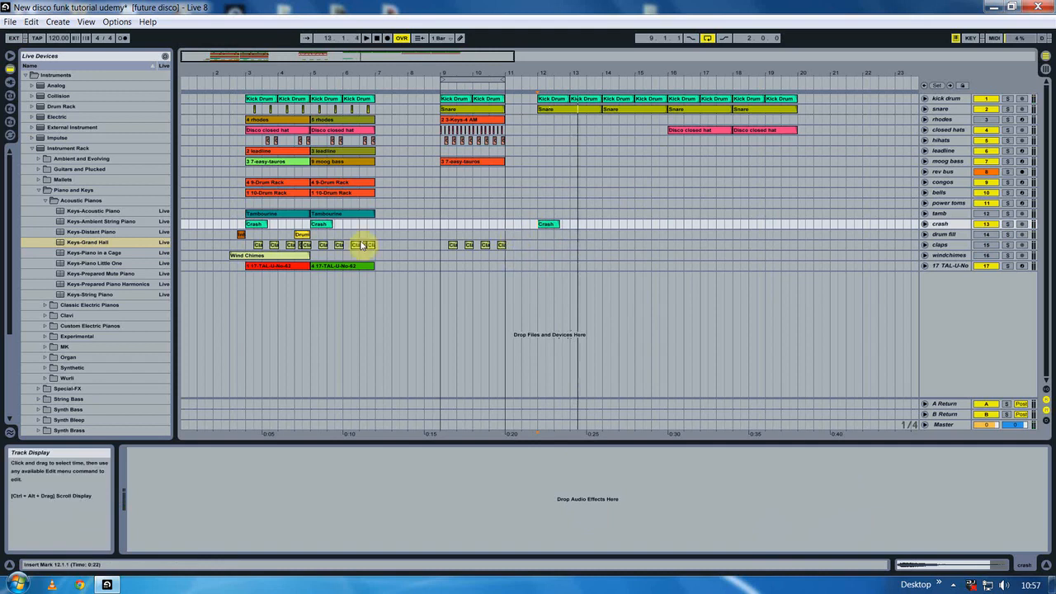
# - Add the Reverb-Concert Hall(TrueStereo) audio effect rack preset to the crash track
pyautogui.click(26, 75)
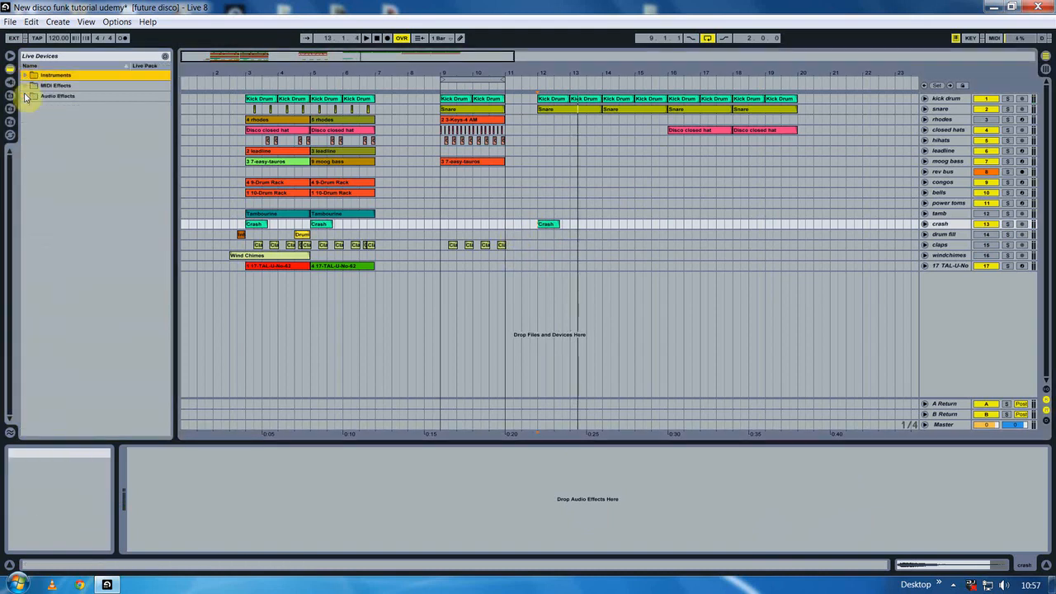
pyautogui.click(26, 96)
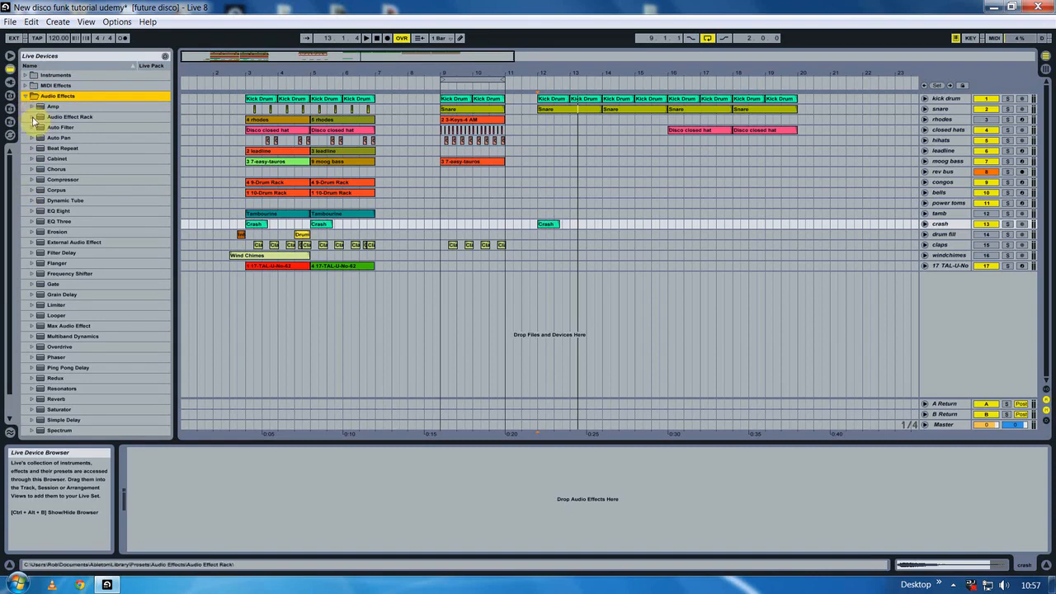
pyautogui.click(34, 118)
pyautogui.click(38, 243)
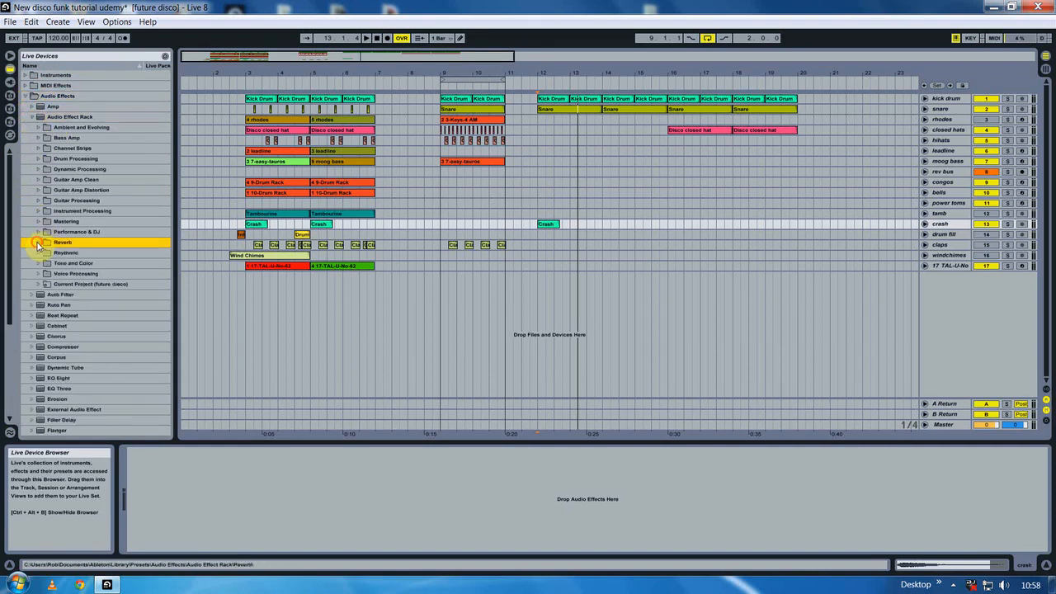
pyautogui.moveTo(81, 316); pyautogui.dragTo(276, 488)
# - Set the crash reverb's Reverb Time to 2.47 s and Effect Mix to 47 %, checking the sound by playing from bar 12
pyautogui.moveTo(239, 533); pyautogui.dragTo(239, 542)
pyautogui.moveTo(154, 487); pyautogui.dragTo(154, 492)
pyautogui.click(535, 226)
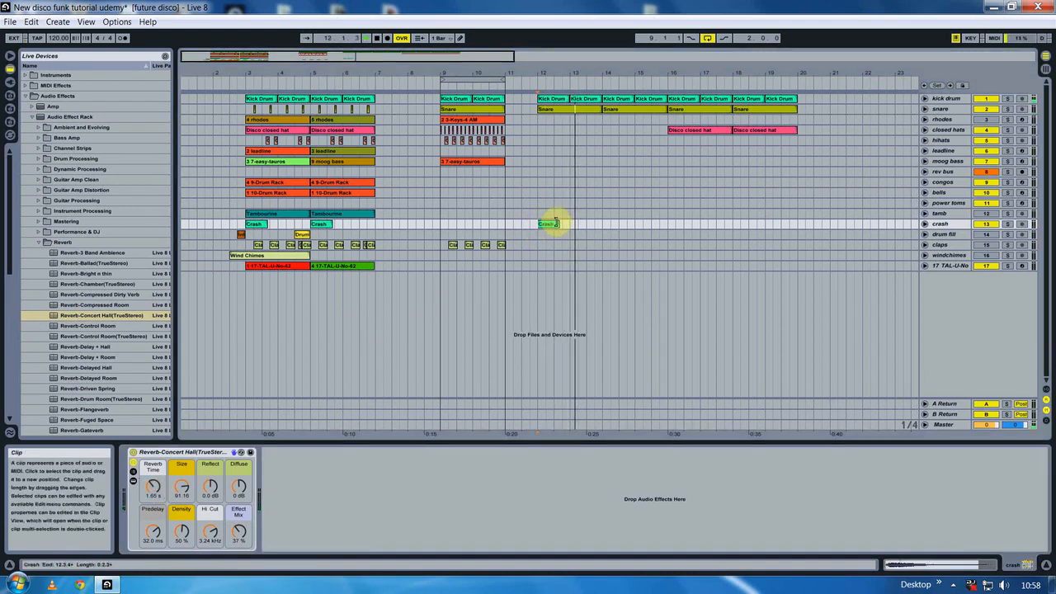
pyautogui.moveTo(240, 529); pyautogui.dragTo(240, 523)
pyautogui.press('space')
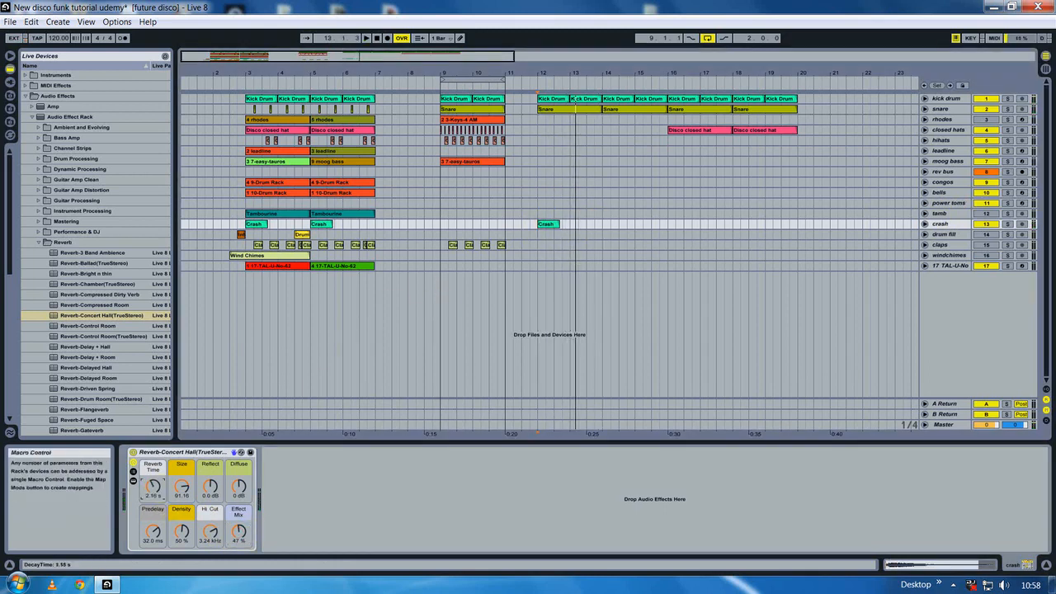
pyautogui.press('space')
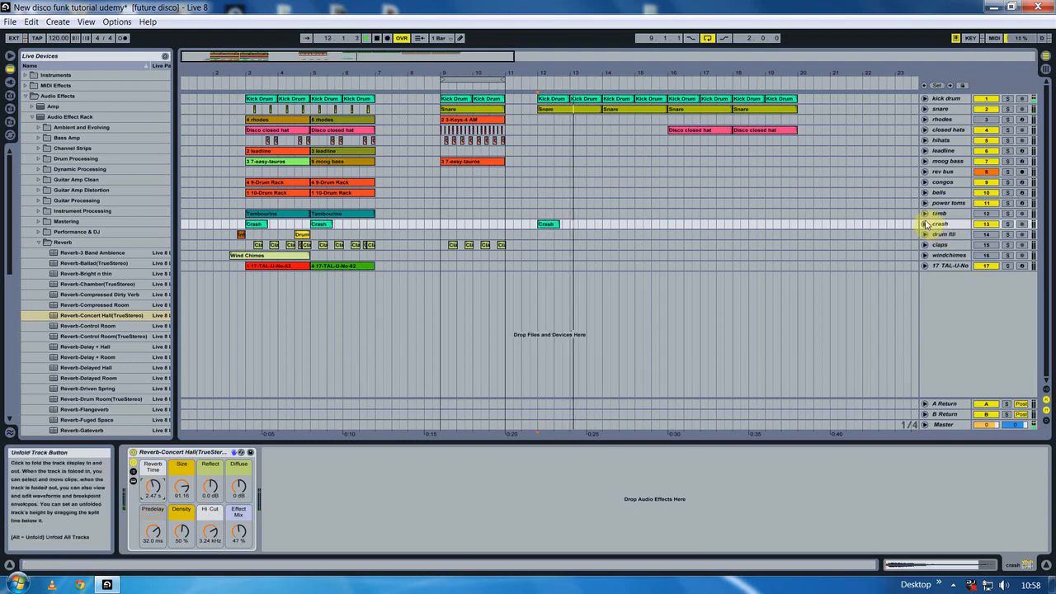
pyautogui.press('space')
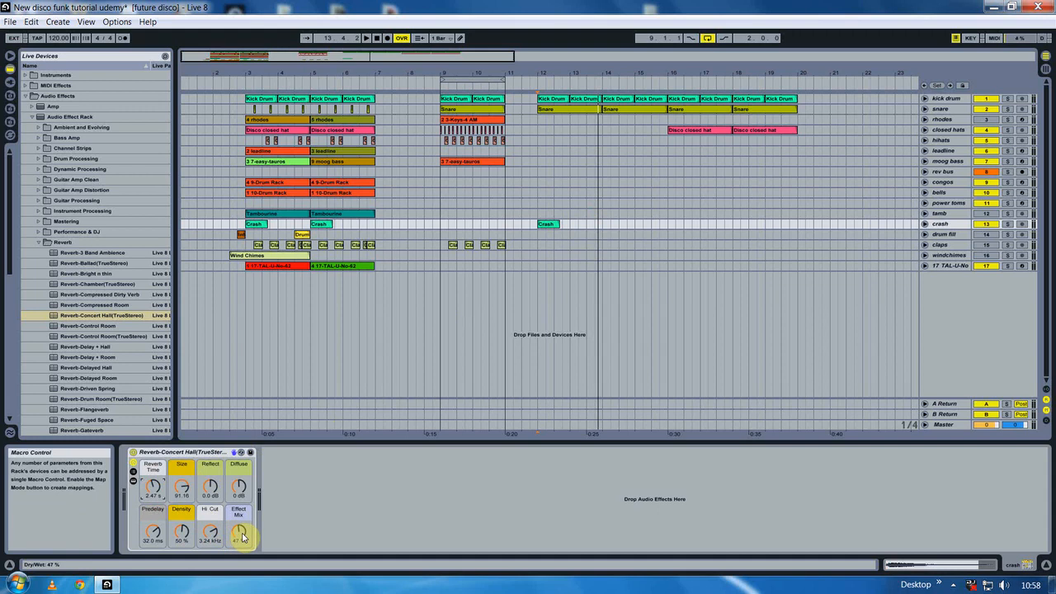
pyautogui.click(534, 232)
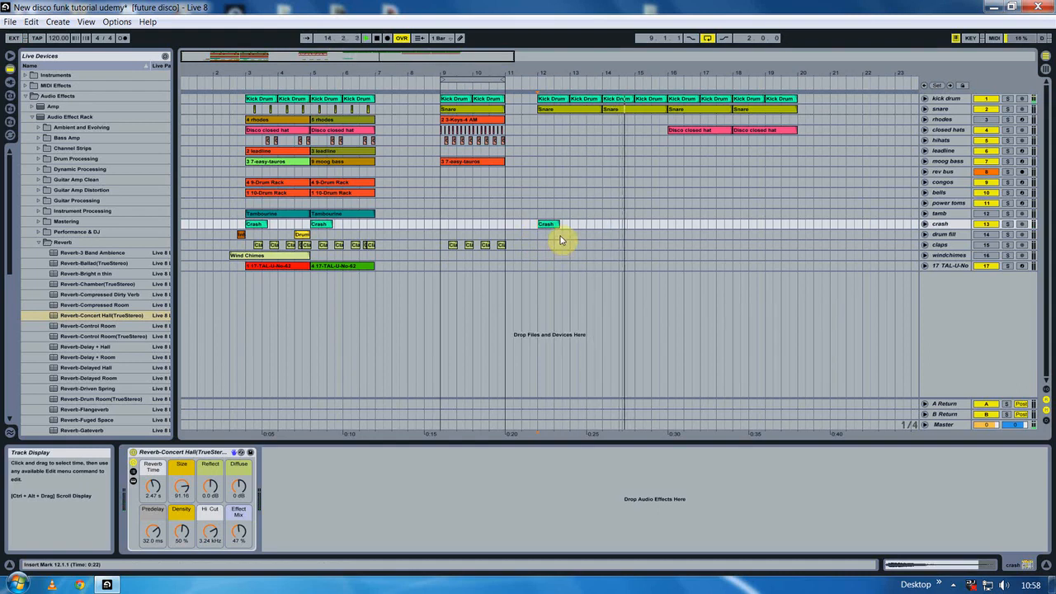
# - Copy the crash to bars 16 and 20, and duplicate the kick, snare and closed hat clips of bars 16–19 at bar 20
pyautogui.moveTo(547, 226); pyautogui.dragTo(676, 226)
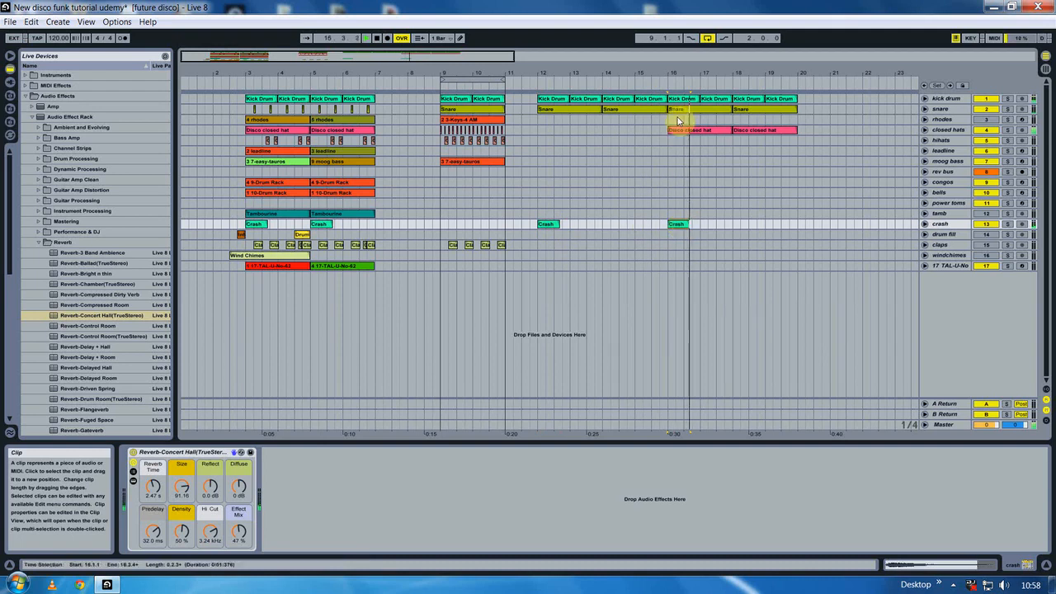
pyautogui.moveTo(719, 73); pyautogui.dragTo(595, 96)
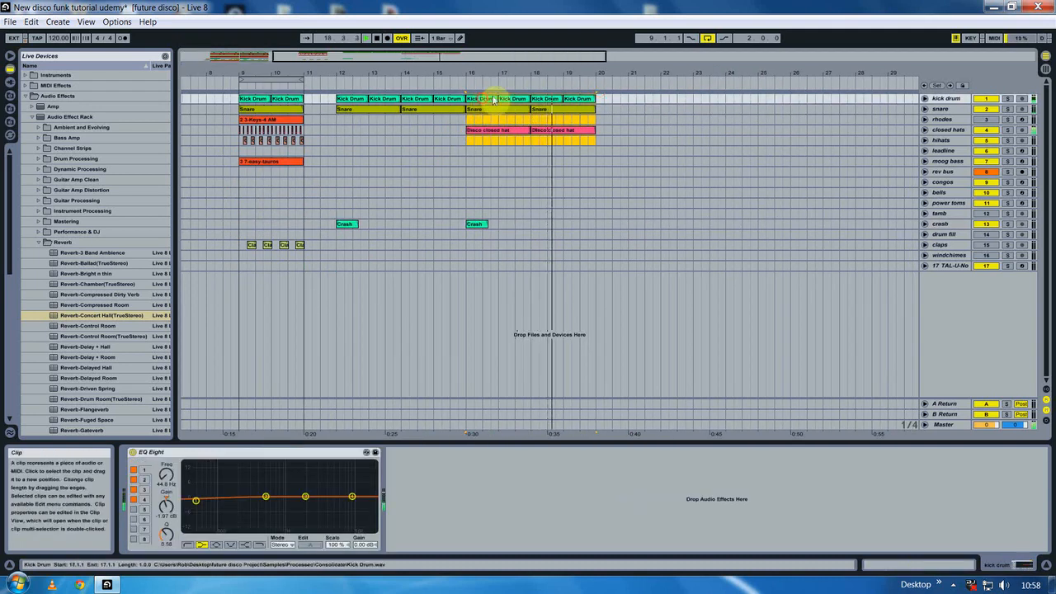
pyautogui.hotkey('ctrl', 'd')
pyautogui.moveTo(476, 224); pyautogui.dragTo(604, 224)
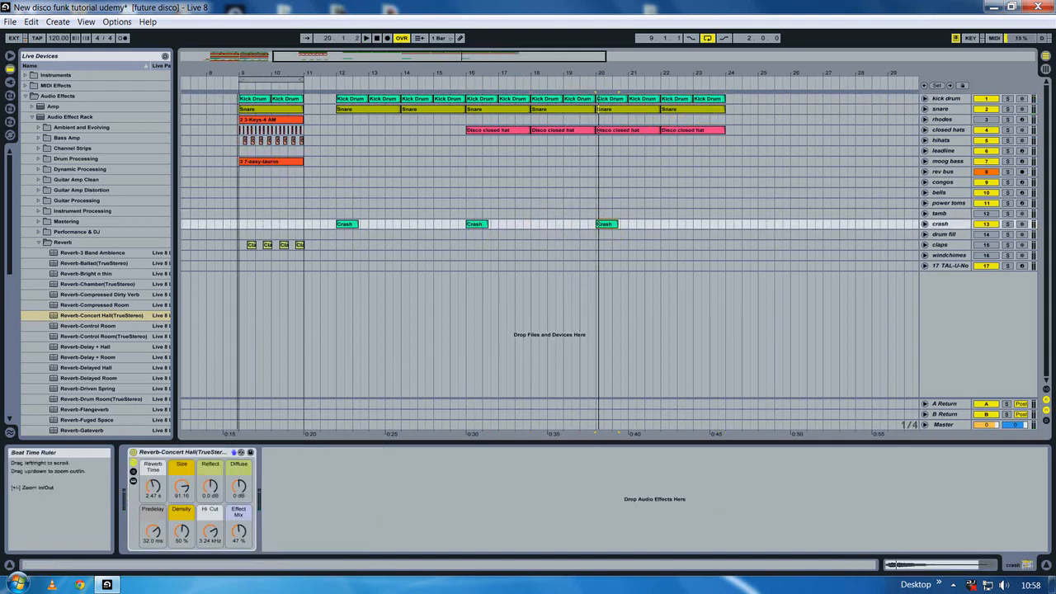
# - Consolidate the last two open hat clips in bar 6 and copy the result to the ends of bars 21 and 23
pyautogui.moveTo(238, 71); pyautogui.dragTo(354, 101)
pyautogui.click(330, 141)
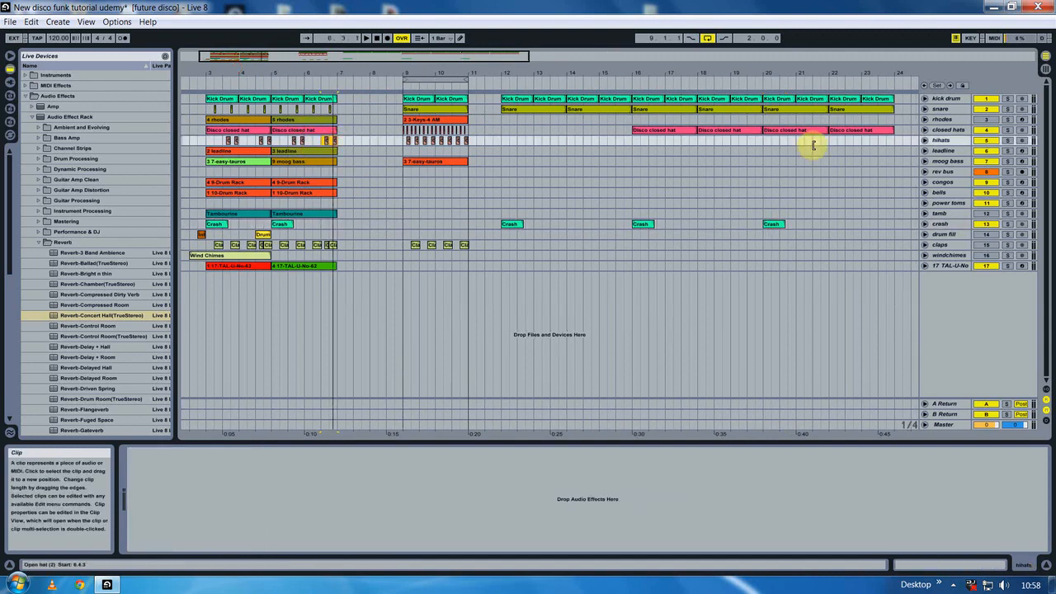
pyautogui.rightClick(330, 142)
pyautogui.click(342, 159)
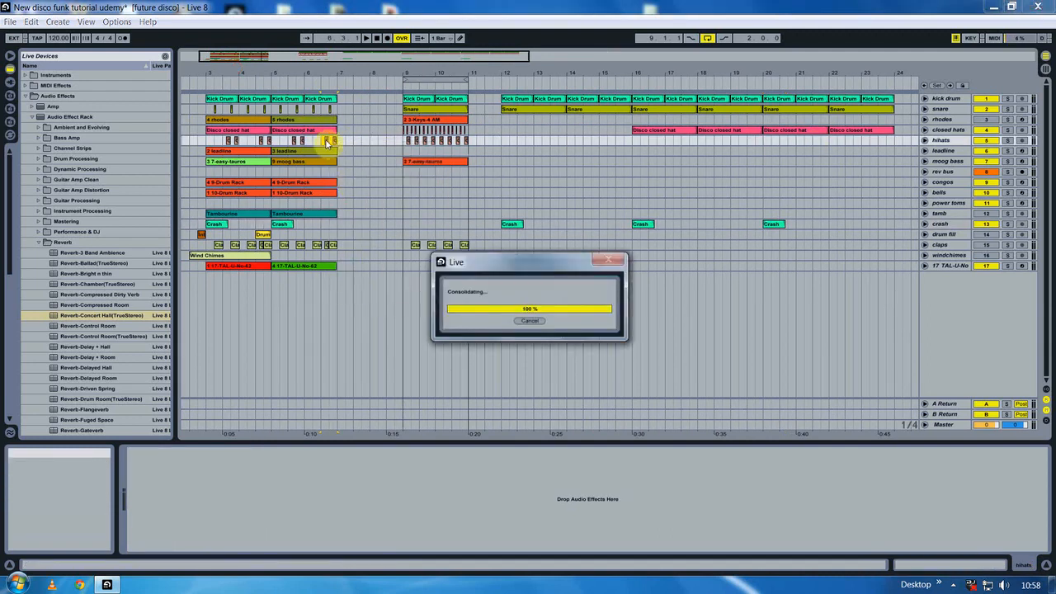
pyautogui.moveTo(328, 141); pyautogui.dragTo(886, 142)
pyautogui.click(755, 155)
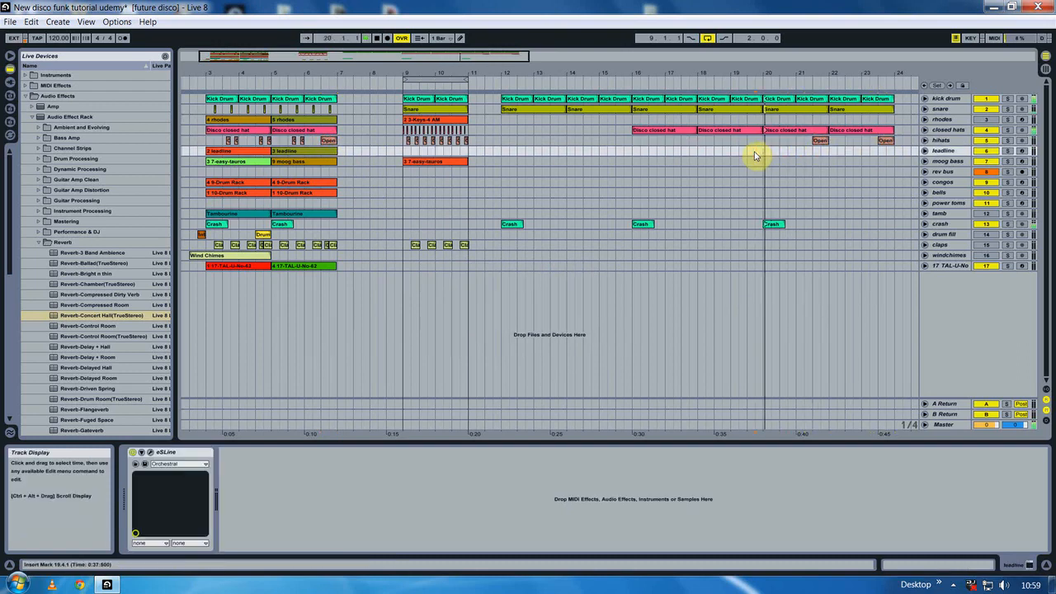
# - Recolor the congos clip at bar 5 turquoise green and copy it to bars 20 and 22
pyautogui.moveTo(782, 72); pyautogui.dragTo(537, 89)
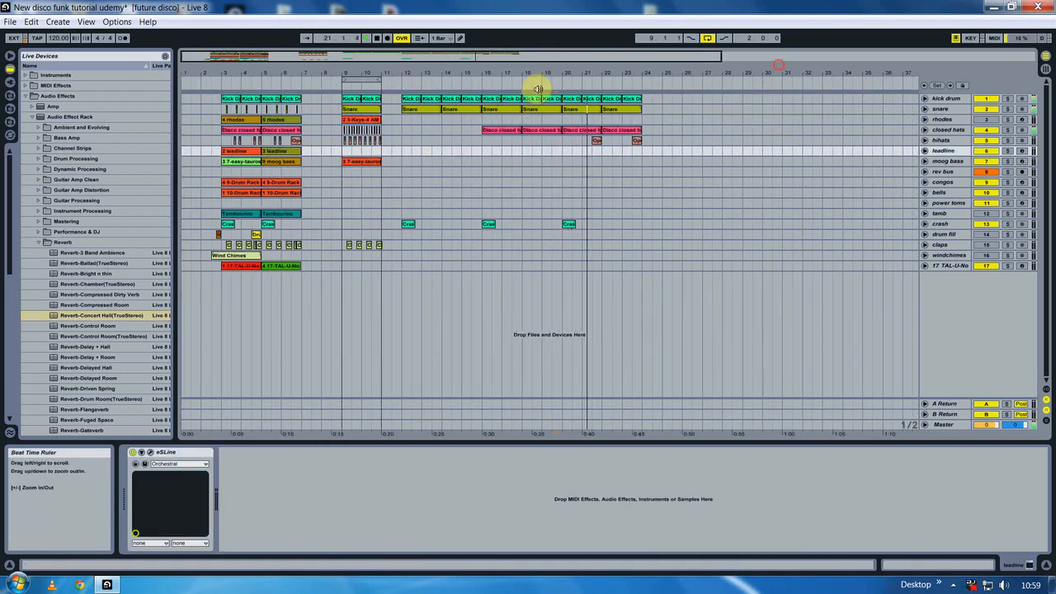
pyautogui.rightClick(277, 185)
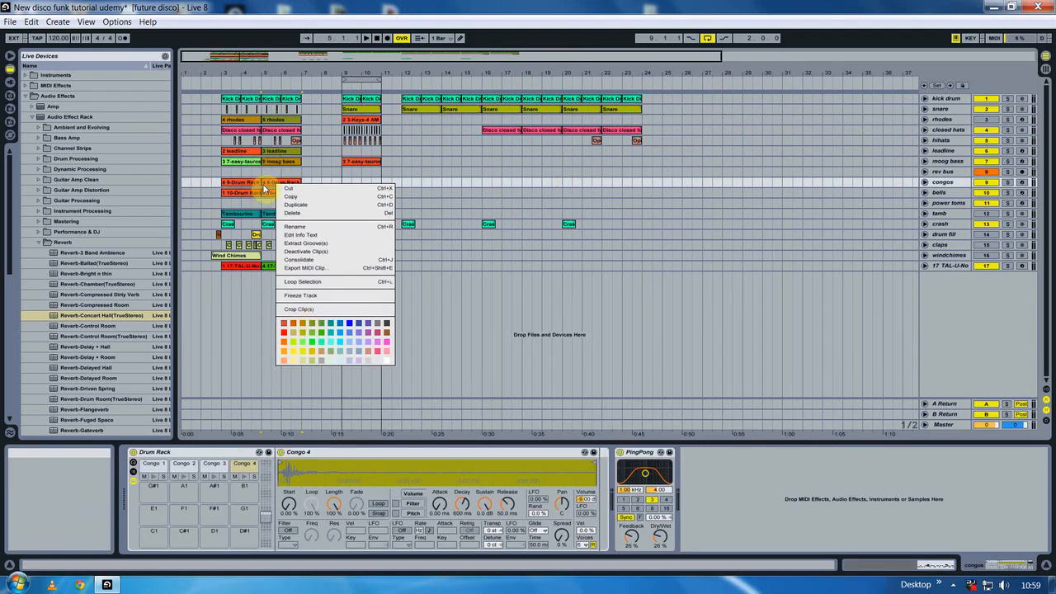
pyautogui.click(326, 351)
pyautogui.moveTo(279, 183); pyautogui.dragTo(586, 183)
pyautogui.moveTo(586, 183); pyautogui.dragTo(624, 182)
pyautogui.click(538, 182)
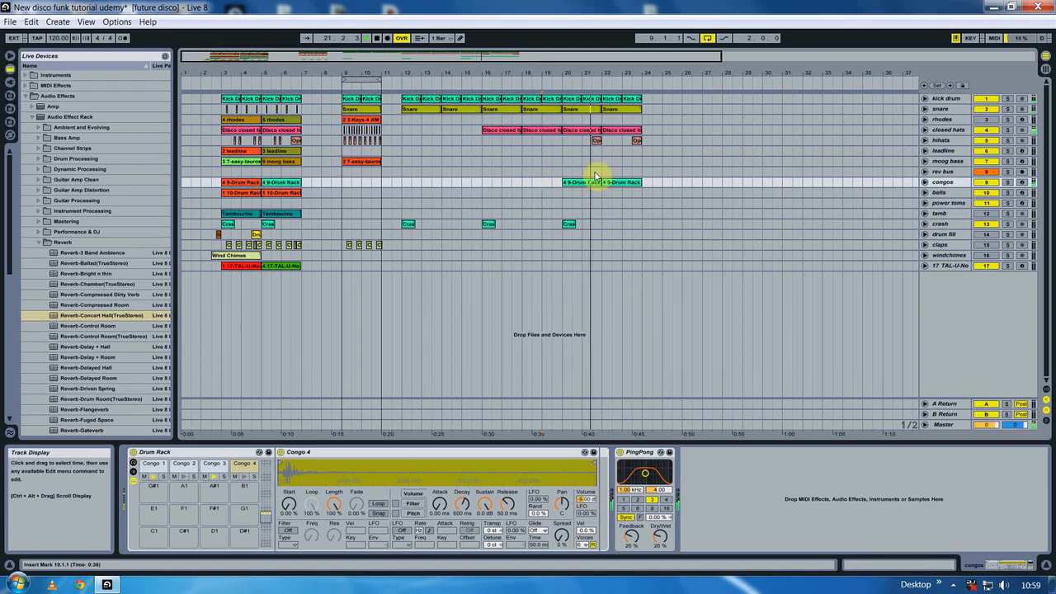
# - Copy the kick, snare, hat and congos clips of bars 20–23 to bars 24 and 28, and copy a crash to bar 28
pyautogui.moveTo(561, 194); pyautogui.dragTo(648, 94)
pyautogui.moveTo(581, 101); pyautogui.dragTo(726, 101)
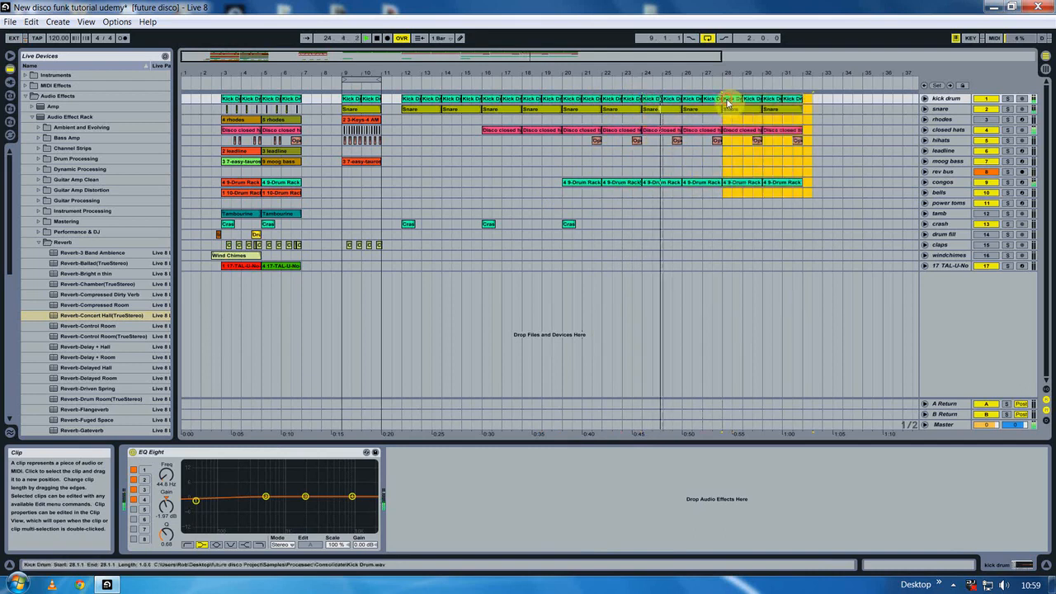
pyautogui.click(513, 161)
pyautogui.moveTo(489, 230); pyautogui.dragTo(728, 223)
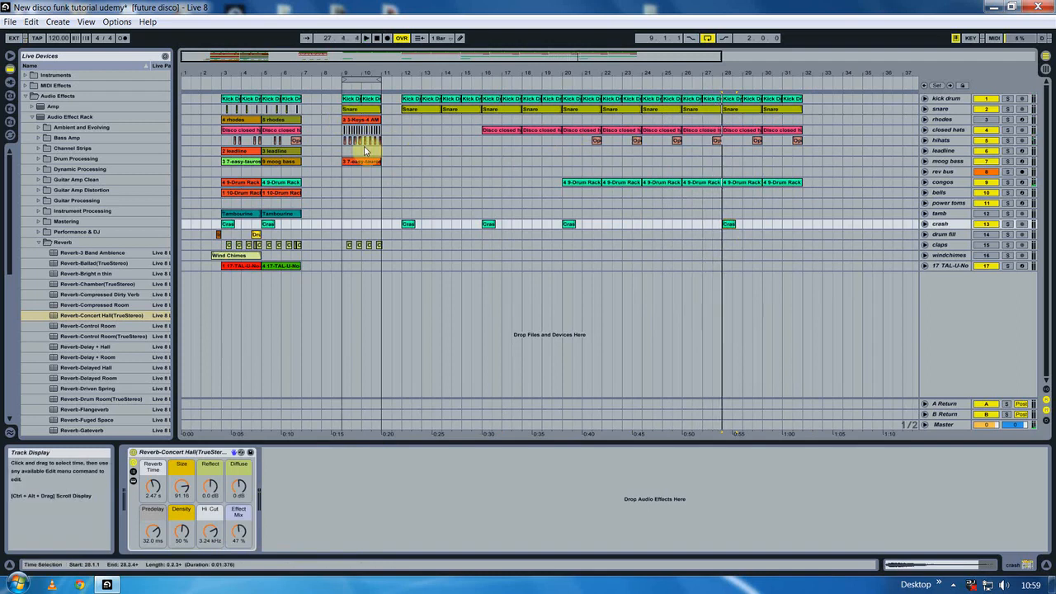
# - Copy the rhodes clip from bar 3 to bar 28 and open its notes for editing
pyautogui.moveTo(246, 119); pyautogui.dragTo(747, 123)
pyautogui.doubleClick(743, 120)
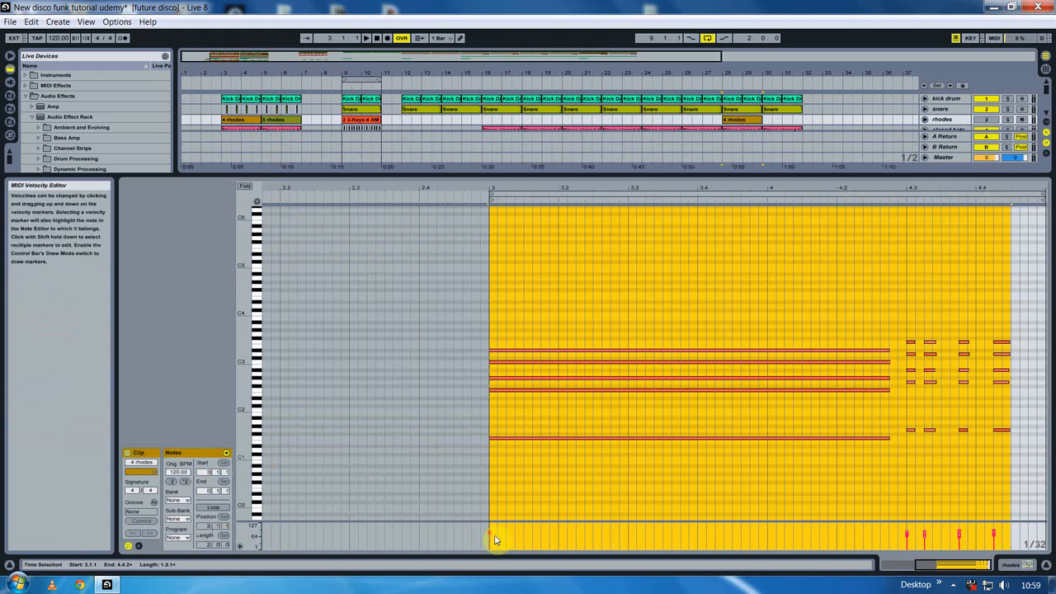
# - Activate the rhodes track and adjust the velocities of all notes in the clip to a range of 74–85, listening to the result
pyautogui.moveTo(499, 493); pyautogui.dragTo(1036, 314)
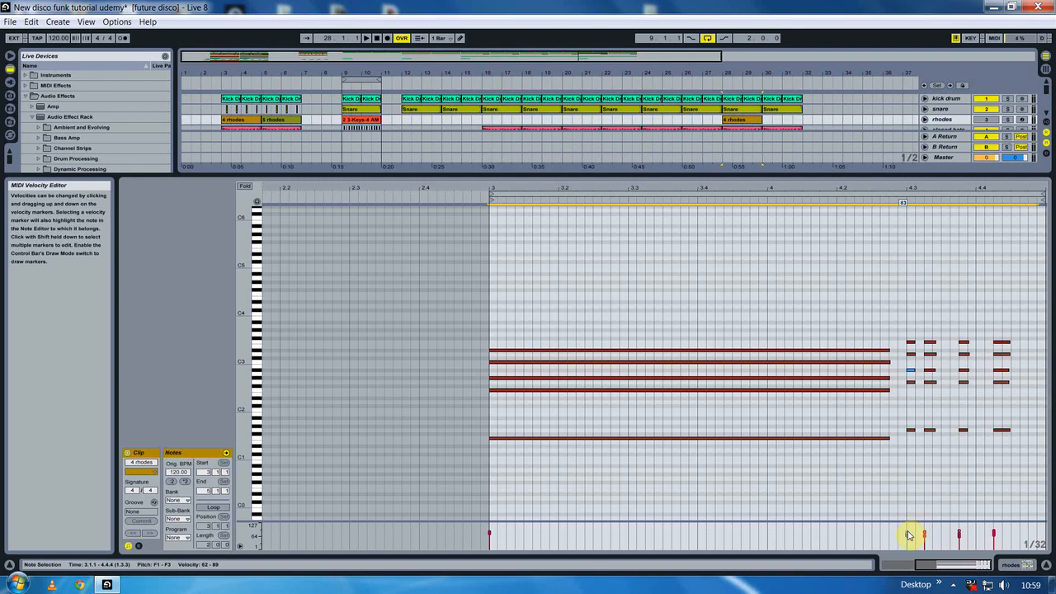
pyautogui.moveTo(907, 535); pyautogui.dragTo(907, 513)
pyautogui.press('space')
pyautogui.click(986, 120)
pyautogui.press('space')
pyautogui.press('space')
pyautogui.moveTo(908, 524); pyautogui.dragTo(909, 535)
pyautogui.press('space')
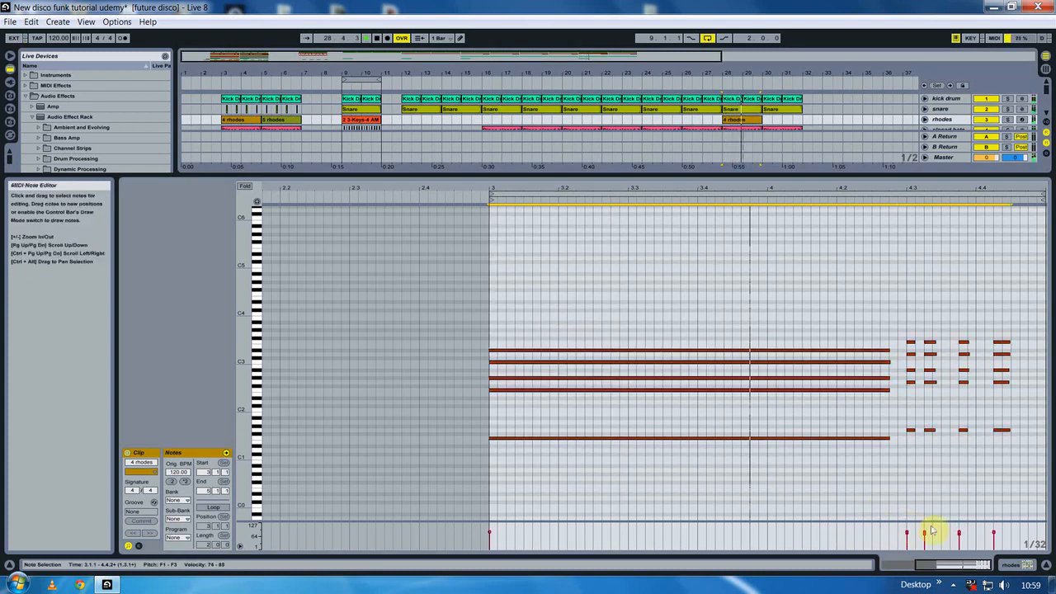
# - Close the rhodes note editor and duplicate the rhodes clip from bar 28 to bar 30
pyautogui.hotkey('ctrl', 'alt', 'l')
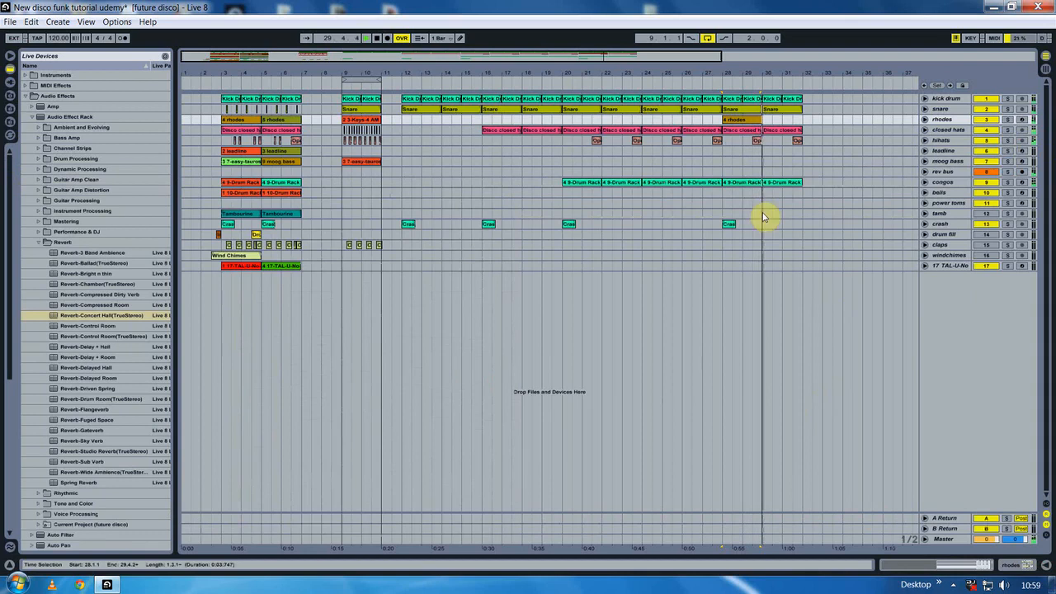
pyautogui.click(732, 121)
pyautogui.hotkey('ctrl', 'd')
pyautogui.click(720, 121)
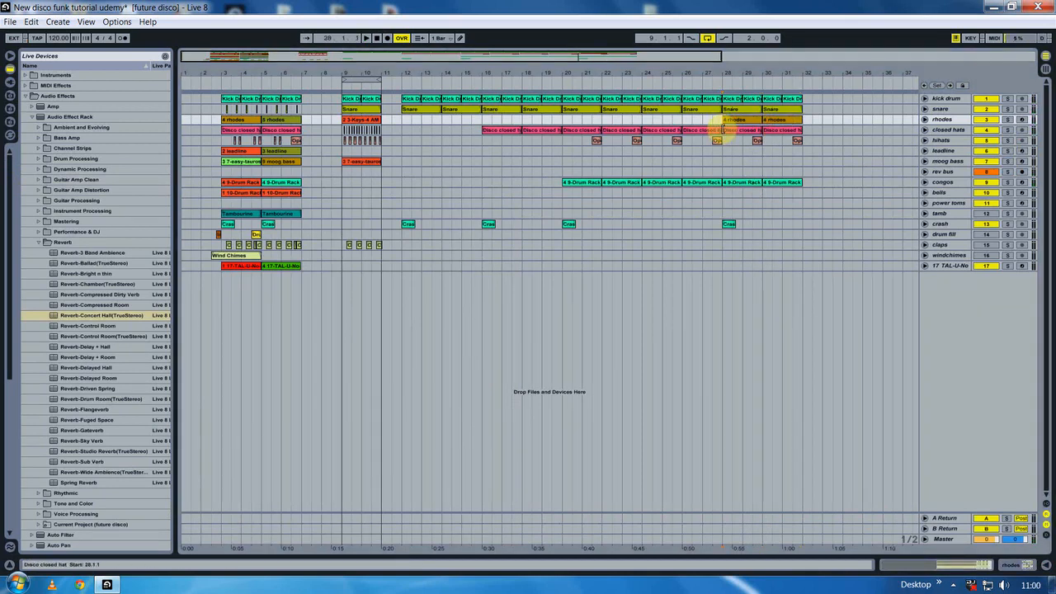
pyautogui.click(715, 229)
pyautogui.click(727, 120)
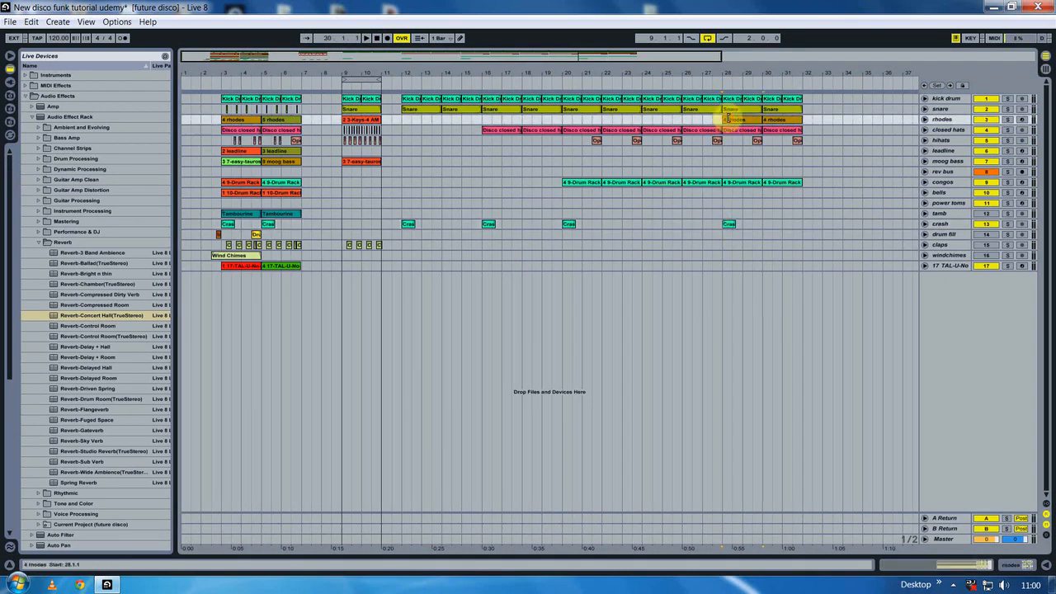
# - Add an Auto Filter to the rhodes track with LFO amount 22.9, synced rate 3/8 and a cutoff of about 515 Hz
pyautogui.click(1026, 566)
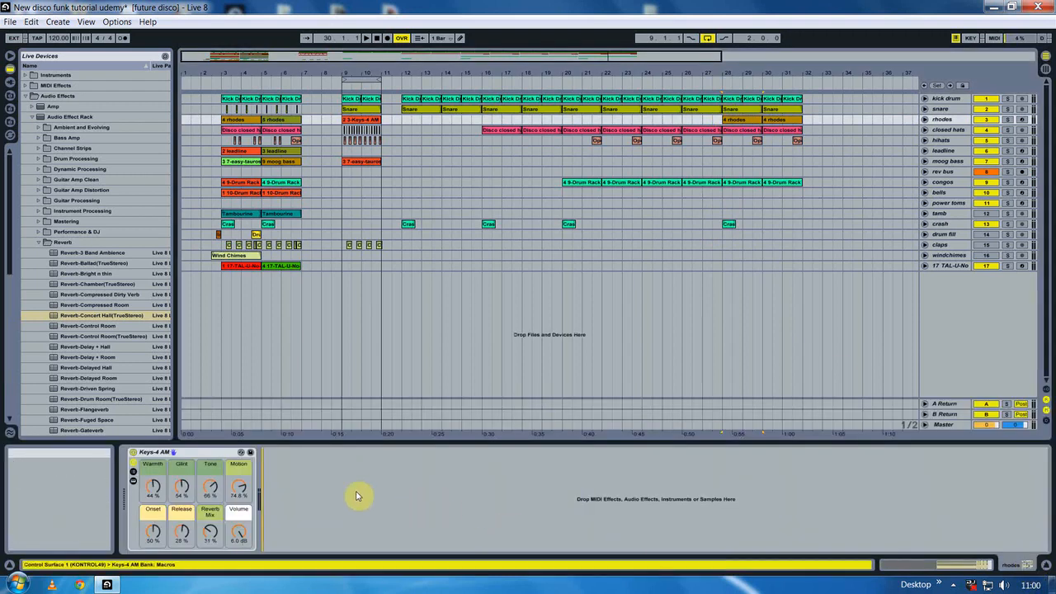
pyautogui.click(38, 242)
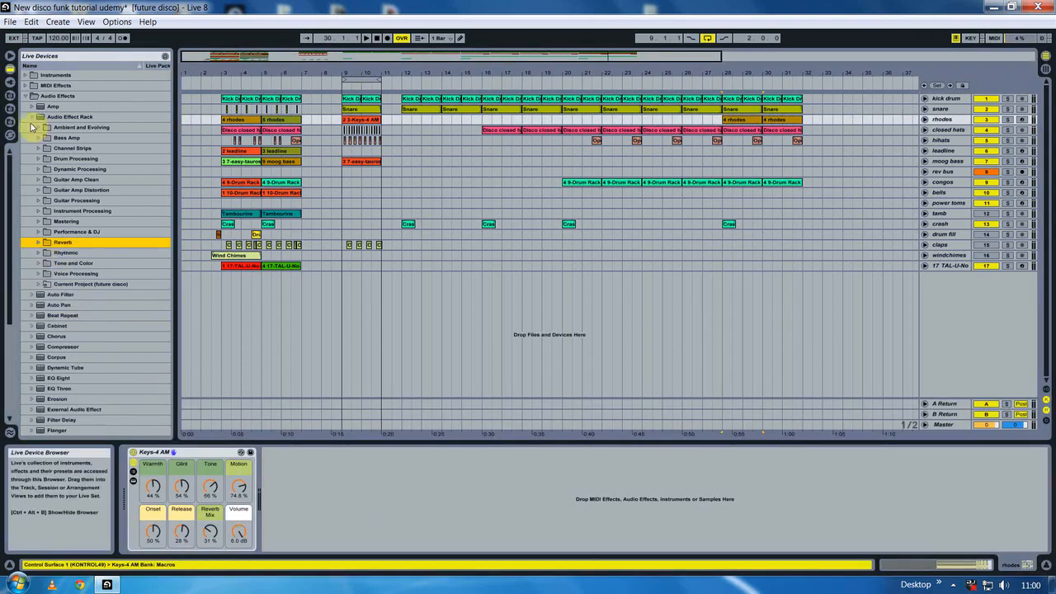
pyautogui.click(32, 117)
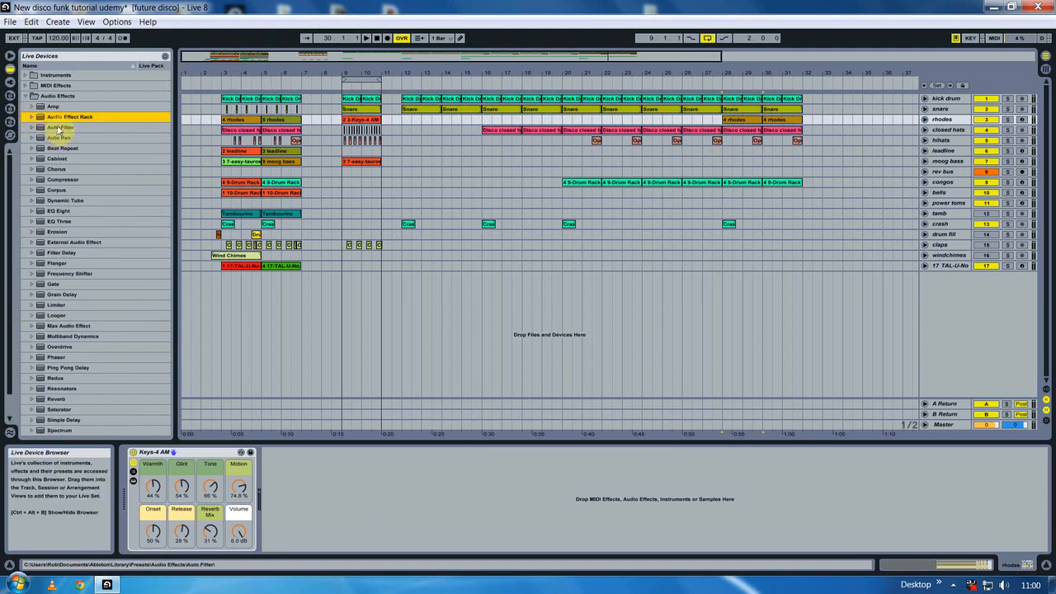
pyautogui.doubleClick(59, 128)
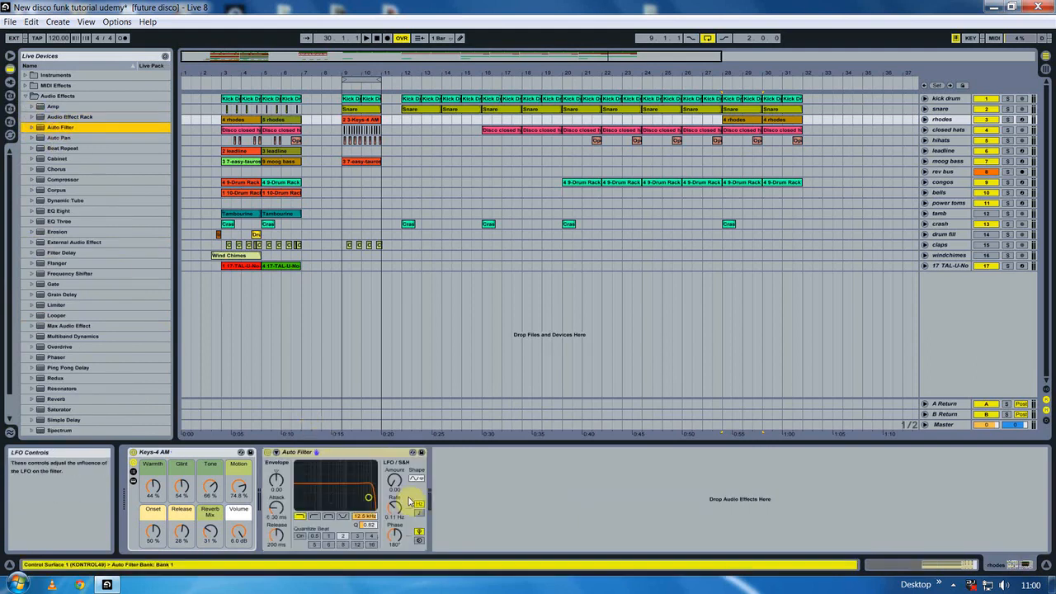
pyautogui.moveTo(394, 480); pyautogui.dragTo(394, 474)
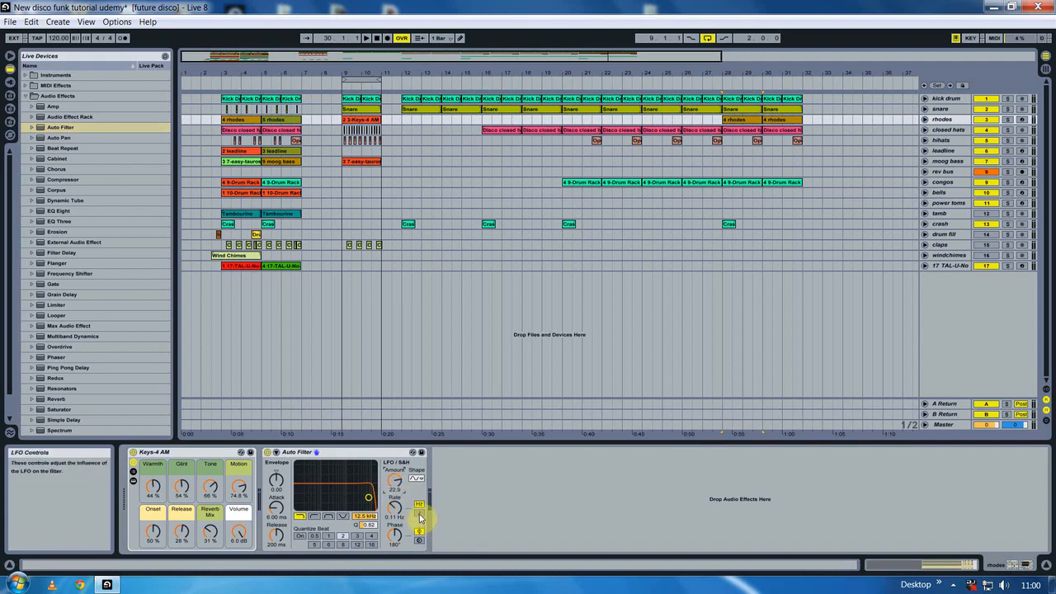
pyautogui.moveTo(368, 497); pyautogui.dragTo(331, 498)
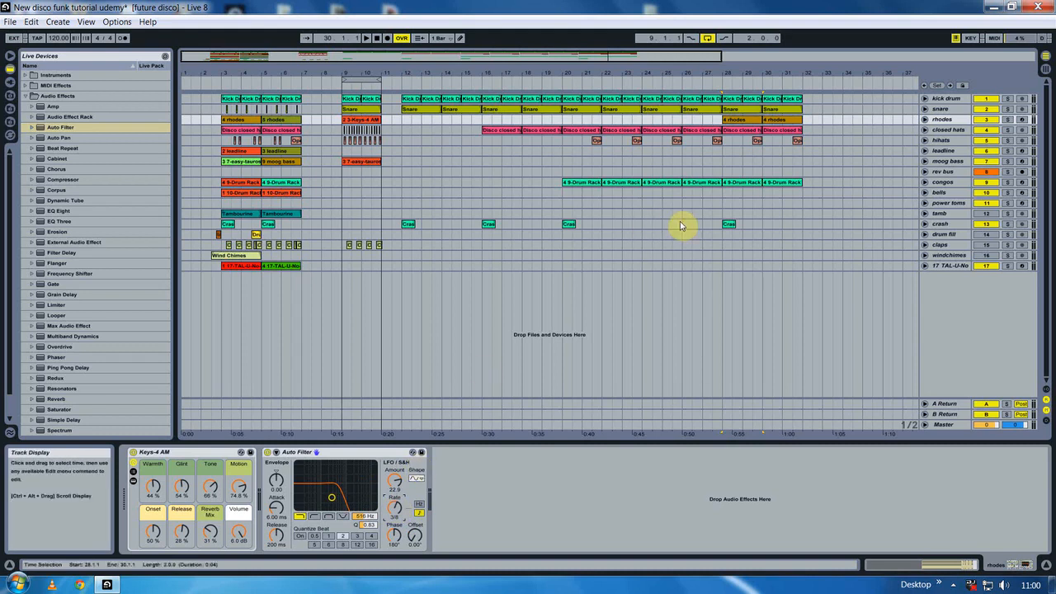
# - Loop the rhodes clip at bar 28 and raise the filter cutoff to about 1.77 kHz, comparing the sound with the filter bypassed
pyautogui.click(721, 122)
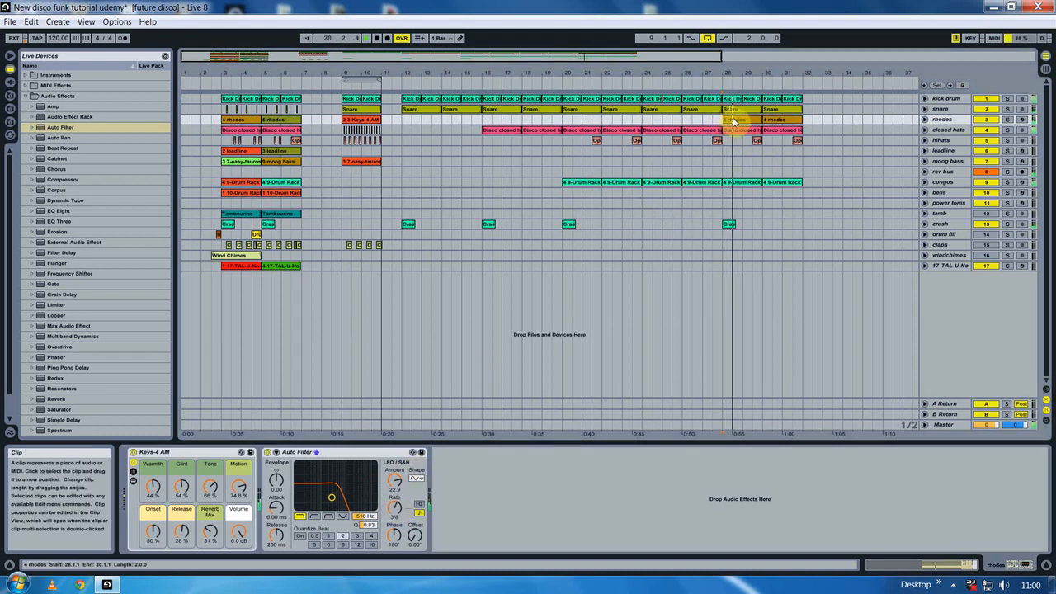
pyautogui.rightClick(742, 121)
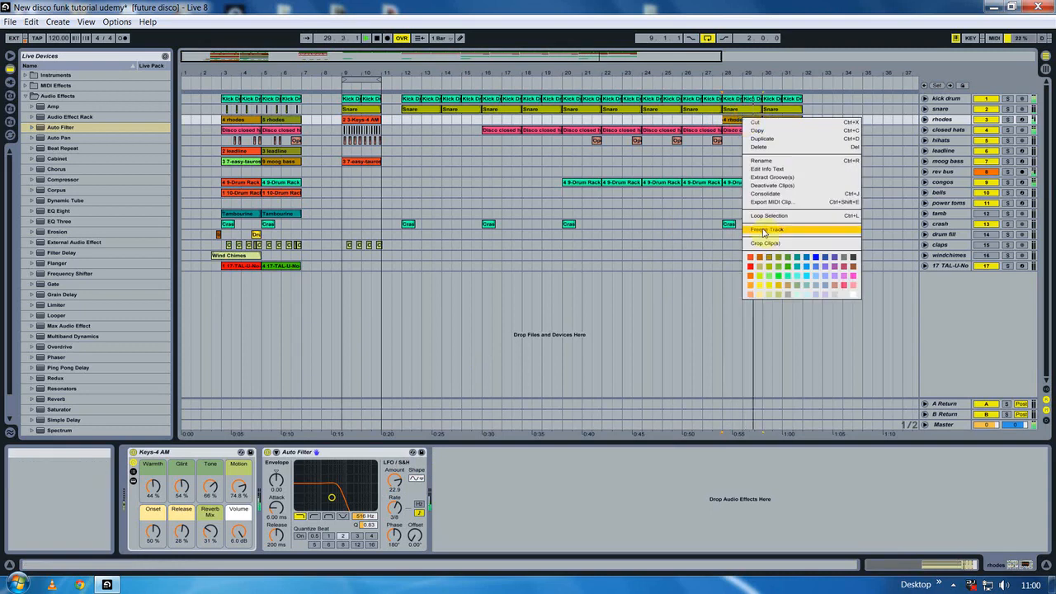
pyautogui.click(782, 215)
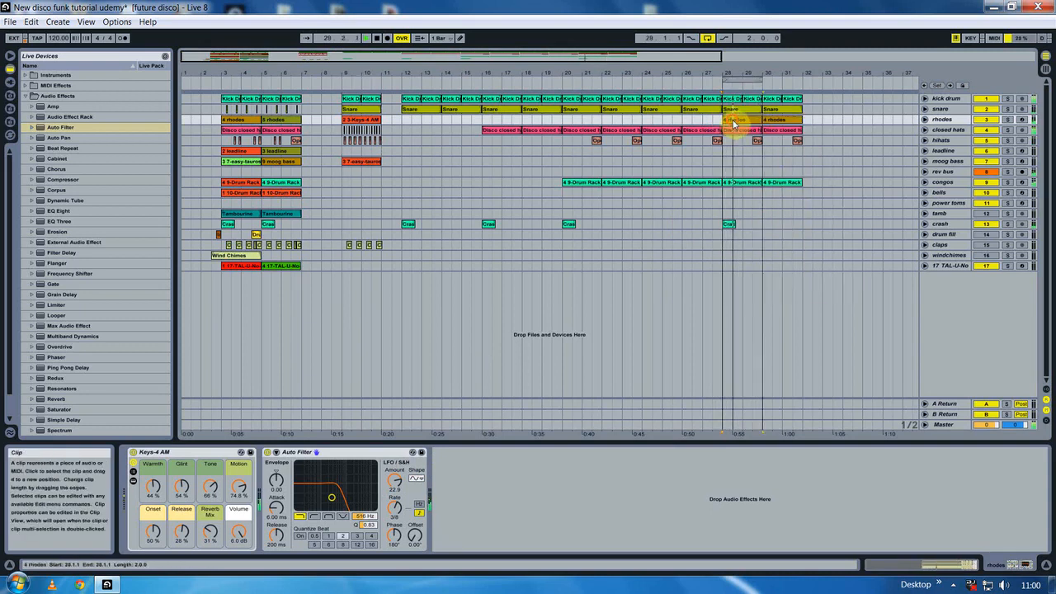
pyautogui.moveTo(331, 498); pyautogui.dragTo(343, 495)
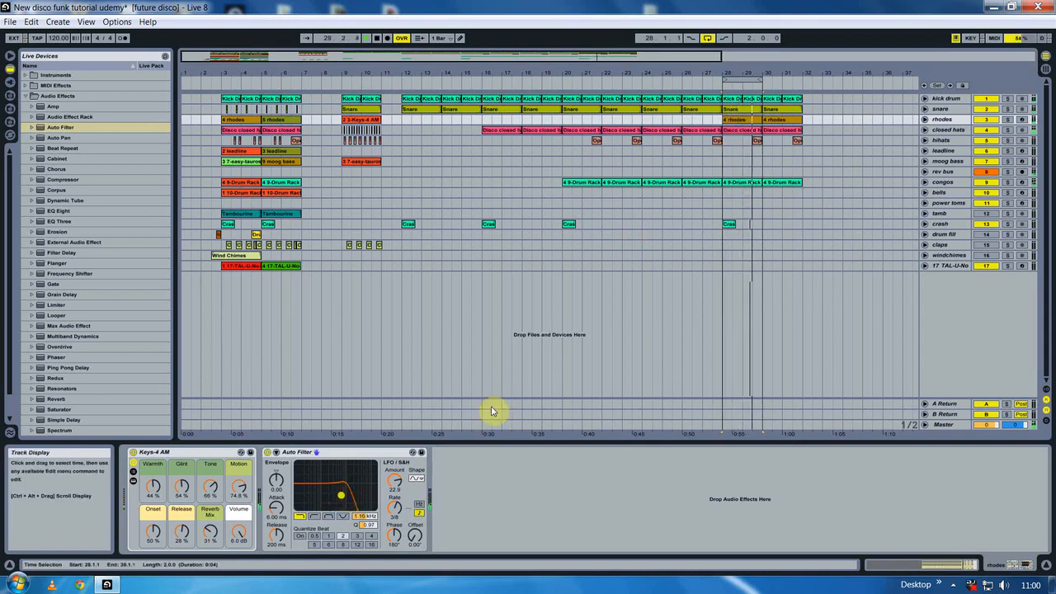
pyautogui.click(267, 453)
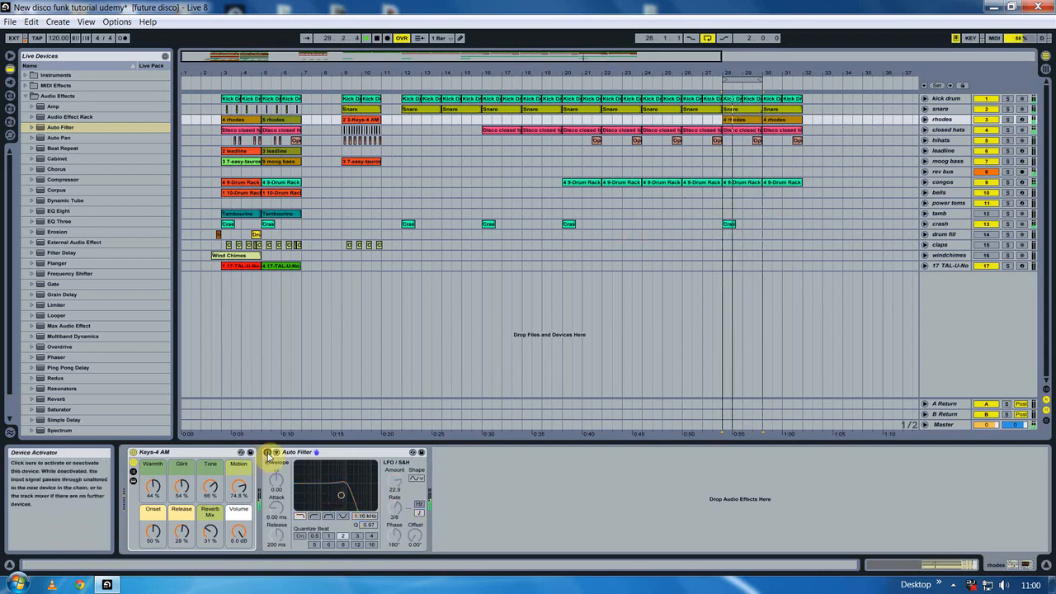
pyautogui.click(267, 453)
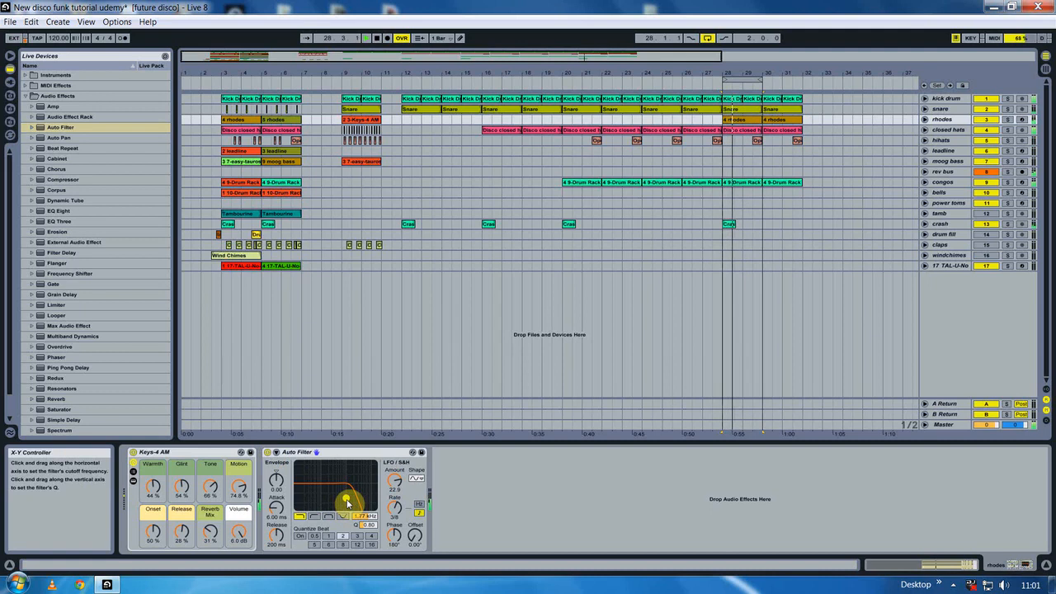
# - Solo the rhodes track, sweep the Auto Filter and settle on a cutoff of about 1.7 kHz with Q 0.83, and unsolo the track
pyautogui.click(1008, 119)
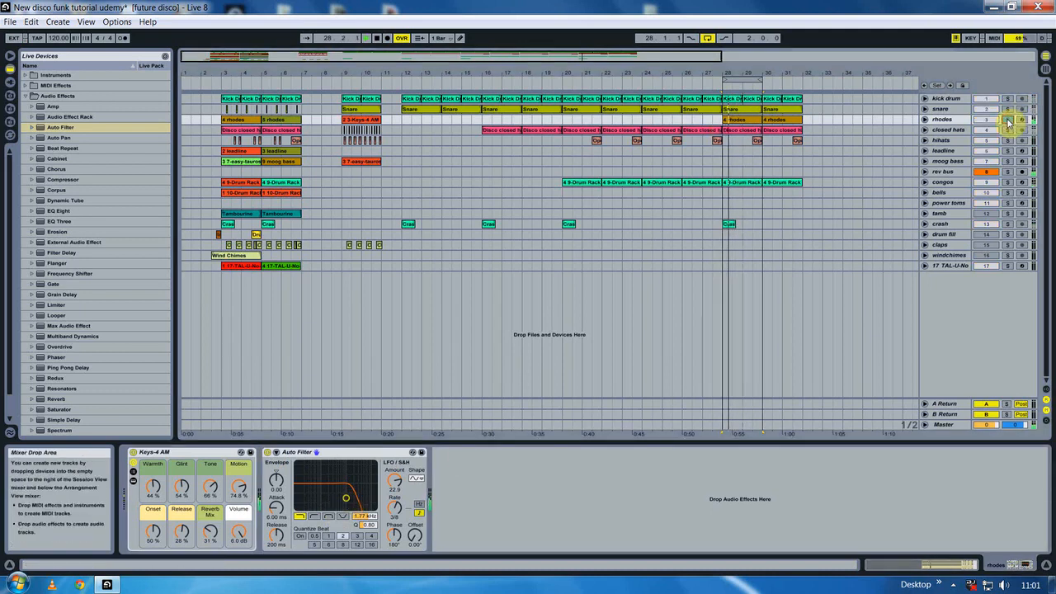
pyautogui.moveTo(346, 498); pyautogui.dragTo(342, 497)
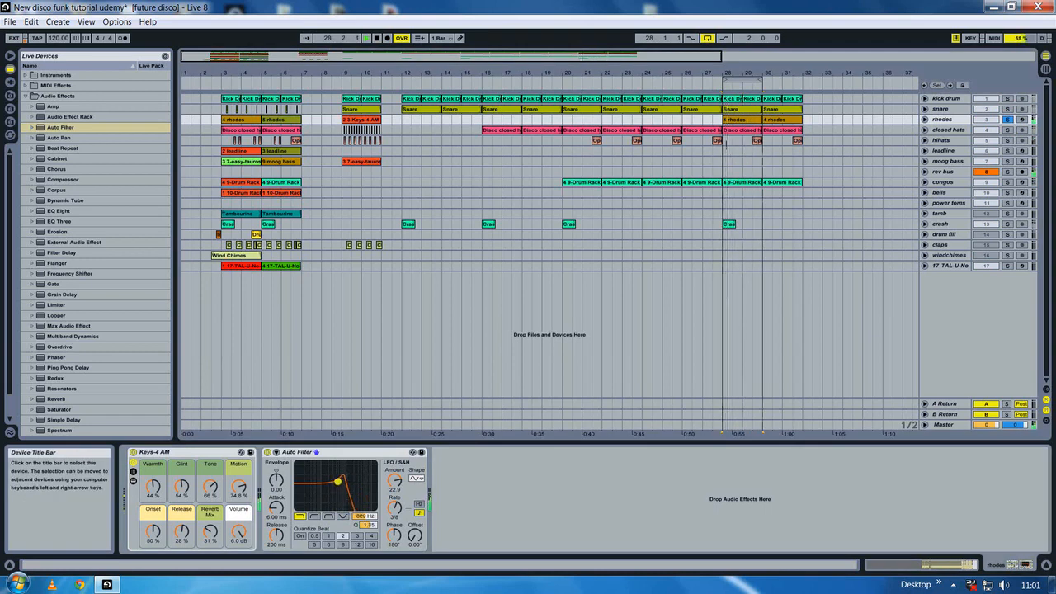
pyautogui.moveTo(348, 494)
pyautogui.mouseDown()
pyautogui.moveTo(357, 495)
pyautogui.moveTo(347, 501)
pyautogui.mouseUp()
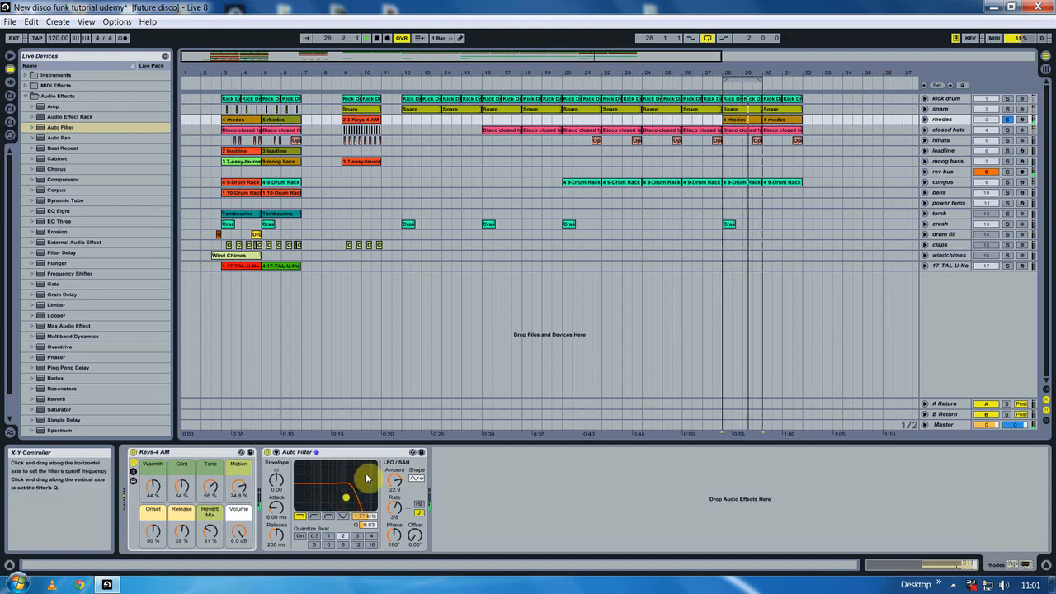
pyautogui.click(1011, 121)
# - Extend the loop to bars 28–31 and duplicate all clips of those four bars to bar 32
pyautogui.click(720, 150)
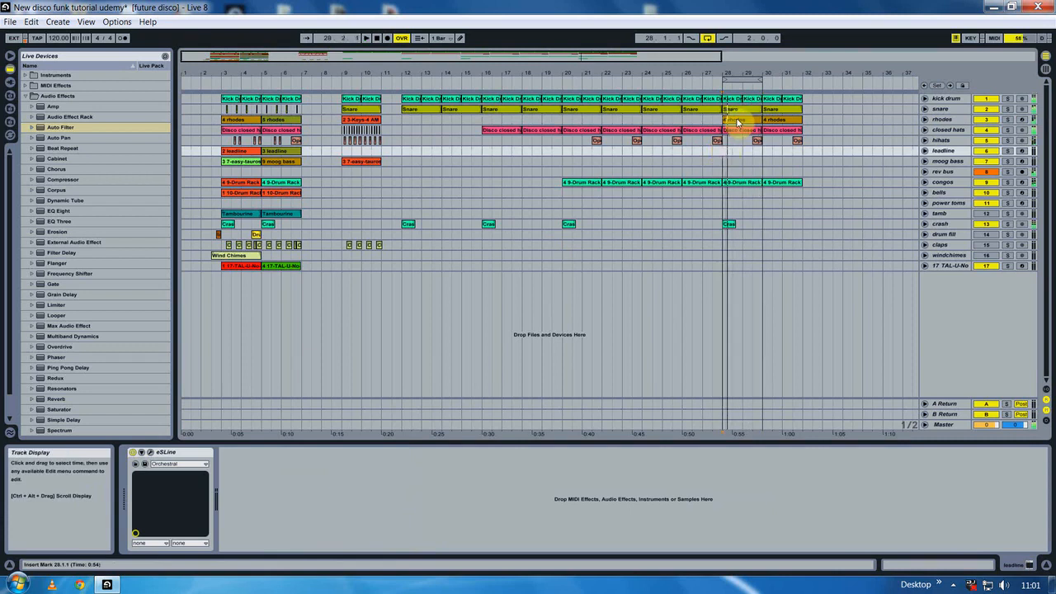
pyautogui.moveTo(760, 80); pyautogui.dragTo(801, 80)
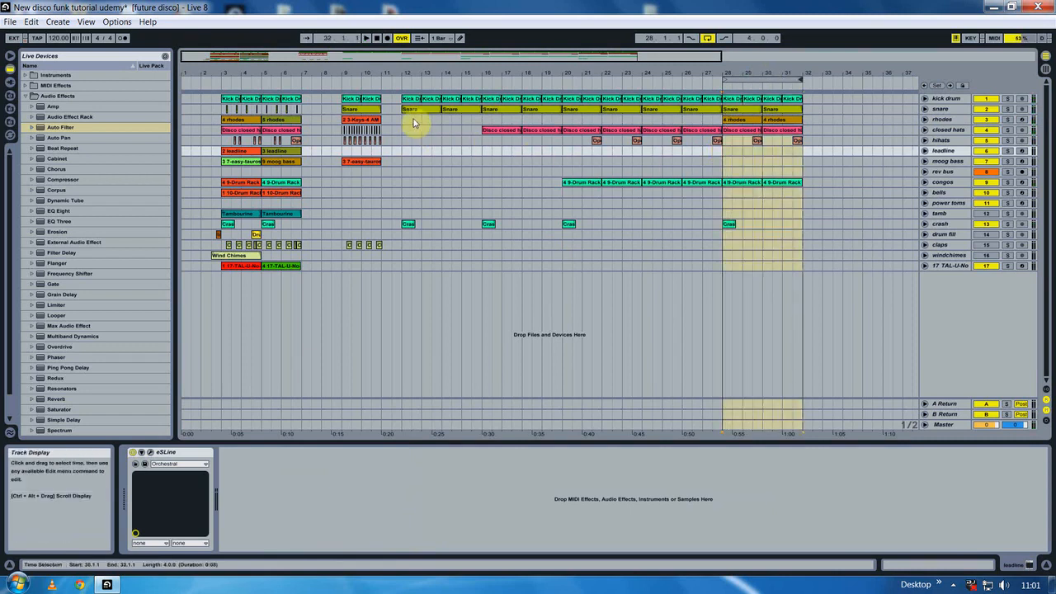
pyautogui.click(728, 97)
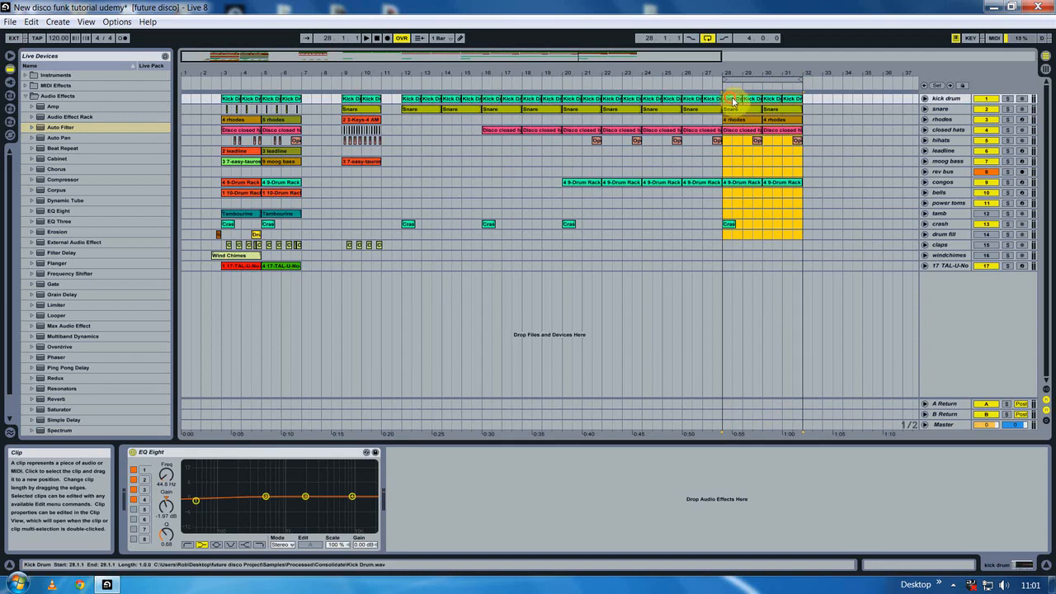
pyautogui.hotkey('ctrl', 'd')
# - Copy the bells clip to bars 32 and 34, and play the arrangement with looping turned off
pyautogui.click(835, 151)
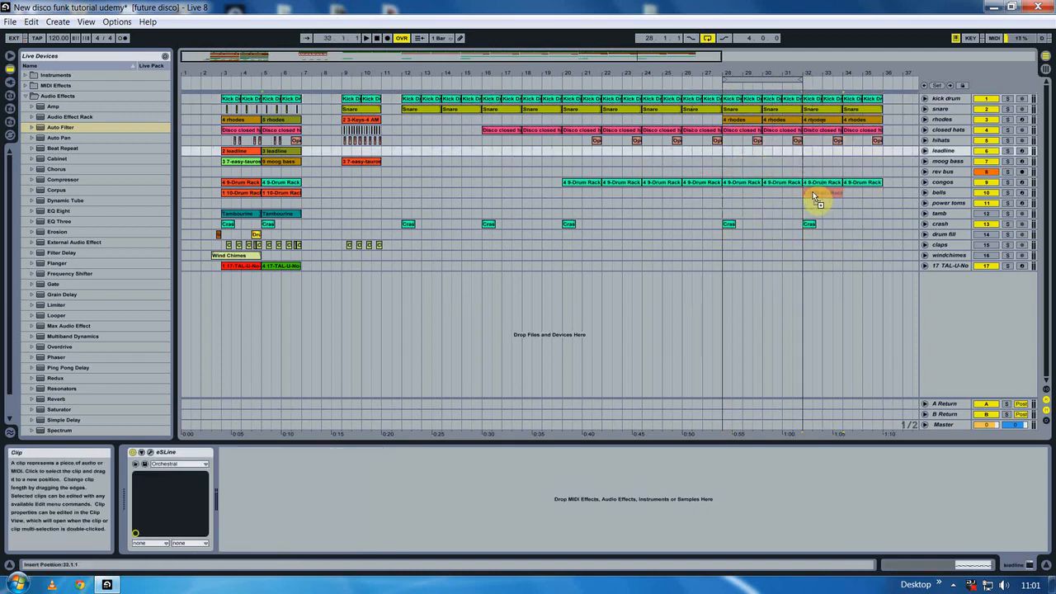
pyautogui.moveTo(812, 197); pyautogui.dragTo(852, 197)
pyautogui.click(785, 144)
pyautogui.click(707, 38)
pyautogui.press('space')
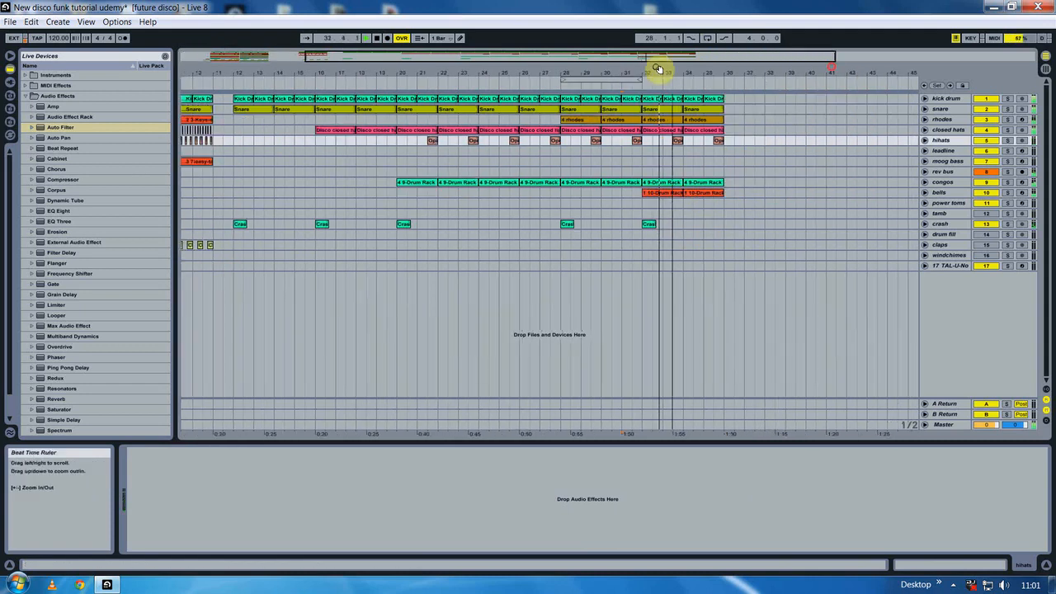
# - Copy all clips of bars 32–35, from kick drum to crash, to bars 36 and 40
pyautogui.moveTo(628, 236); pyautogui.dragTo(709, 100)
pyautogui.hotkey('ctrl', 'd')
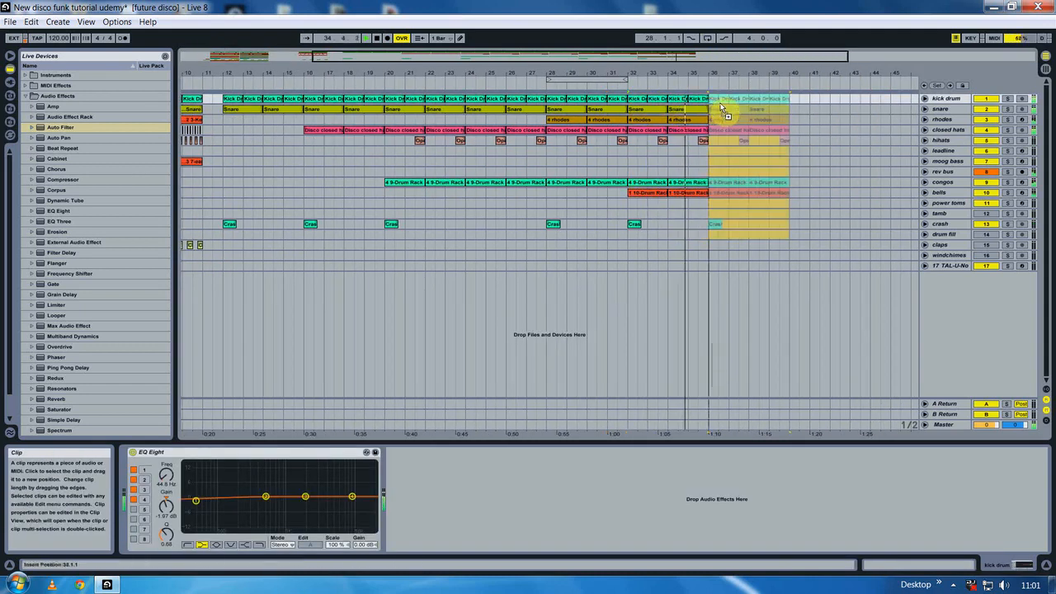
pyautogui.hotkey('ctrl', 'd')
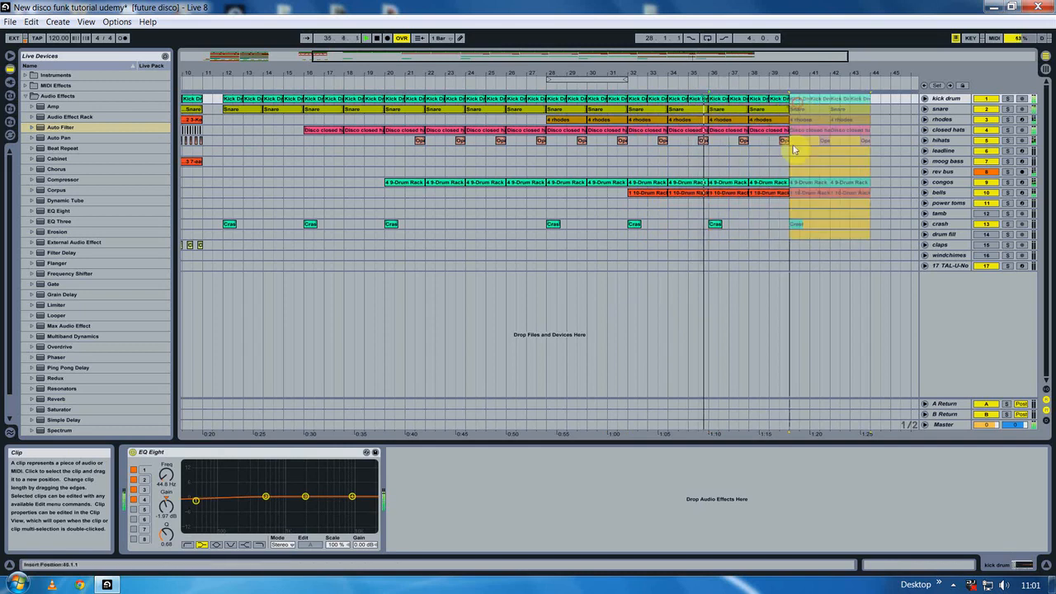
pyautogui.click(780, 221)
# - Copy the drum fill clip from bar 4 to the second half of bar 39
pyautogui.moveTo(466, 72); pyautogui.dragTo(542, 64)
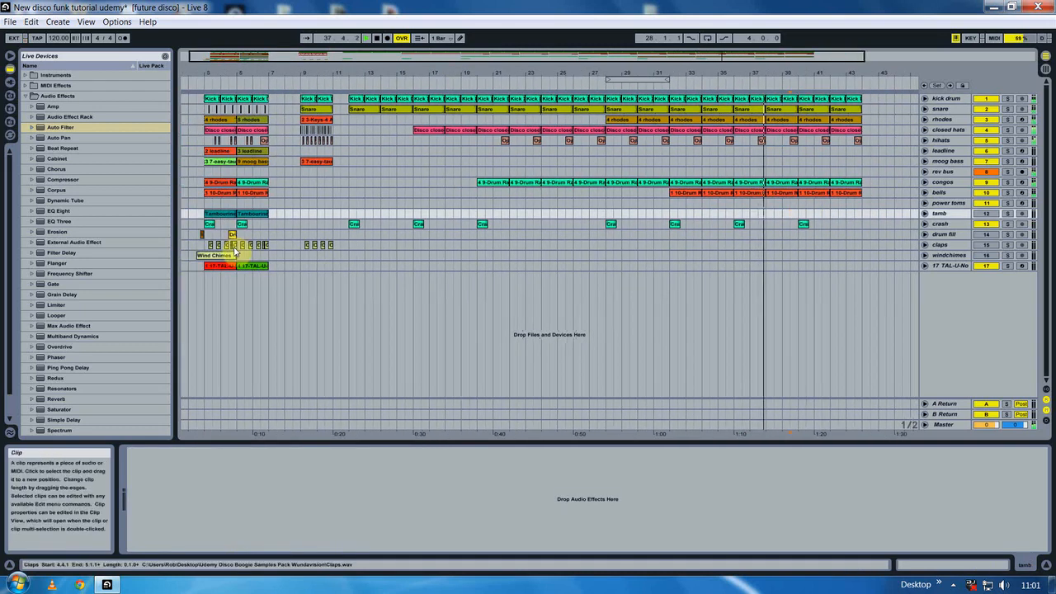
pyautogui.click(232, 235)
pyautogui.click(792, 241)
pyautogui.hotkey('ctrl', 'v')
# - Copy the tambourine clip to bars 40 and 42, and play the transition from bar 38
pyautogui.click(254, 216)
pyautogui.moveTo(251, 215); pyautogui.dragTo(816, 217)
pyautogui.moveTo(816, 217); pyautogui.dragTo(848, 217)
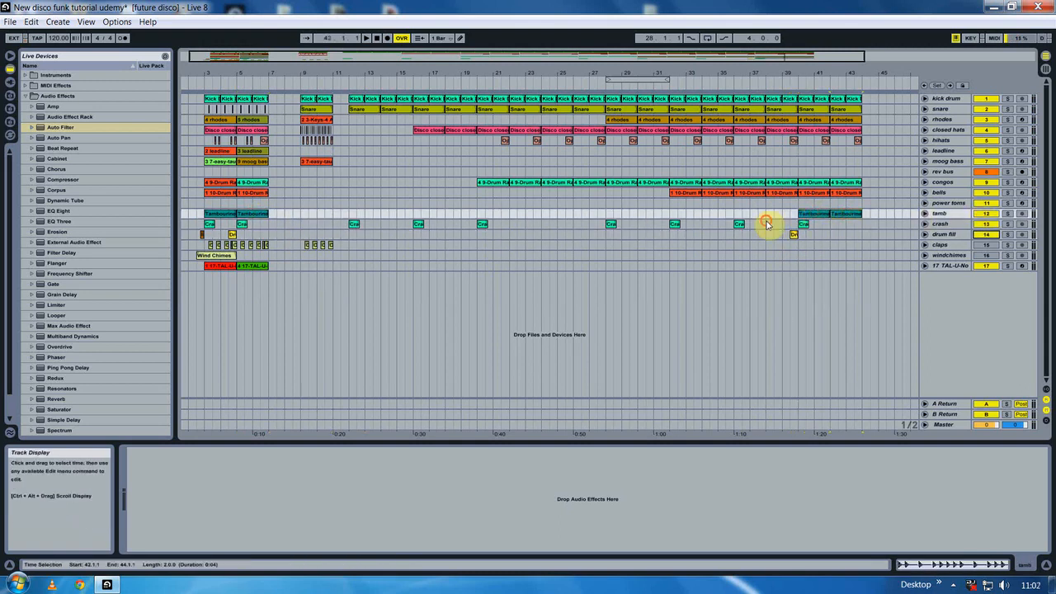
pyautogui.click(767, 224)
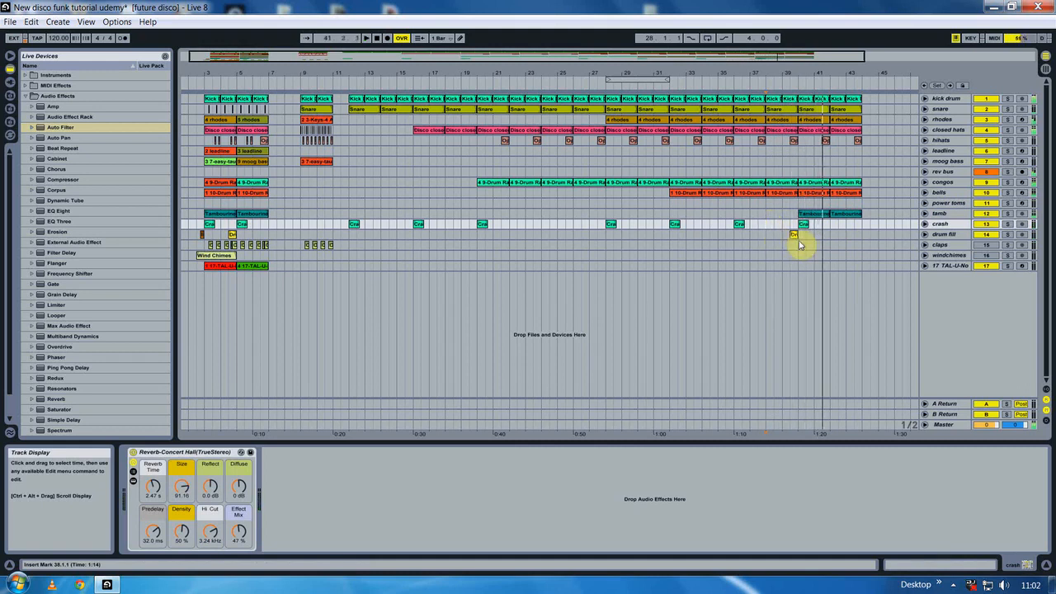
# - Copy the drum fill to the ends of bars 15, 19, 27, 31 and 35, and the orange intro fill to just before bar 12
pyautogui.click(794, 237)
pyautogui.click(666, 235)
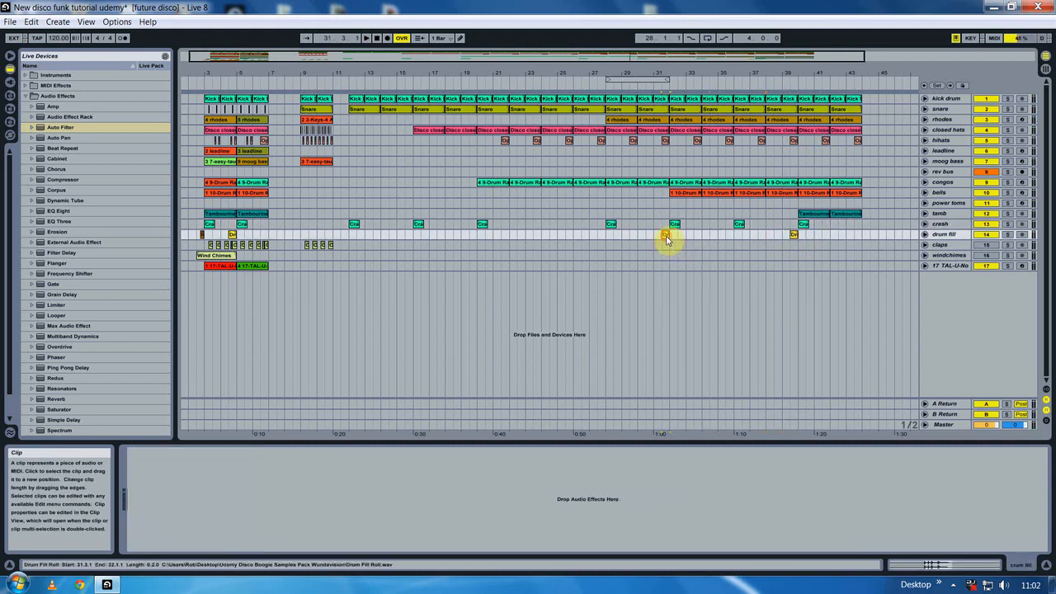
pyautogui.moveTo(666, 238); pyautogui.dragTo(601, 236)
pyautogui.moveTo(666, 238); pyautogui.dragTo(729, 237)
pyautogui.click(550, 239)
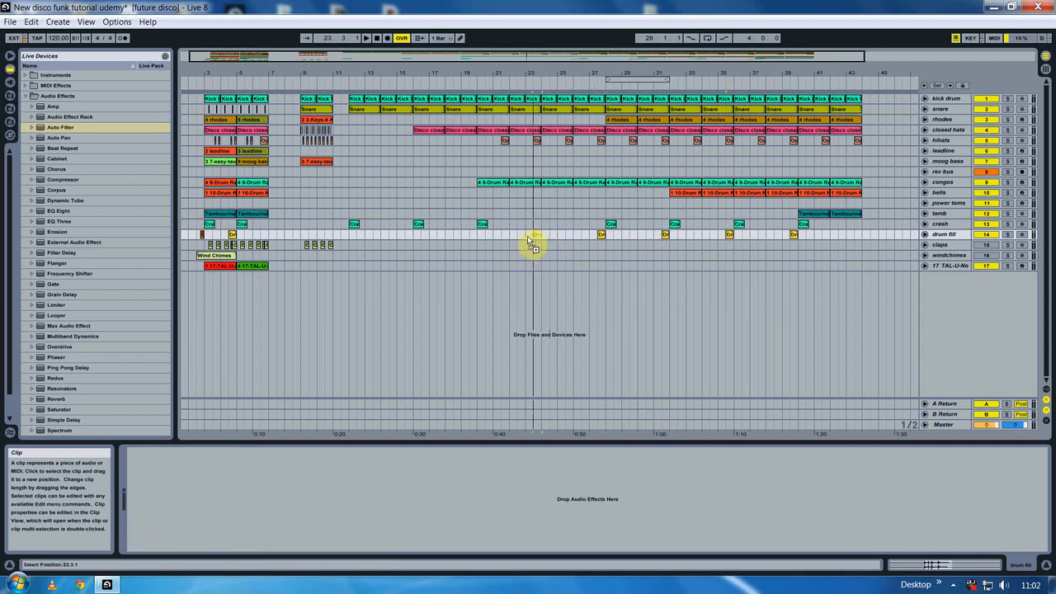
pyautogui.moveTo(472, 242); pyautogui.dragTo(410, 238)
pyautogui.click(416, 241)
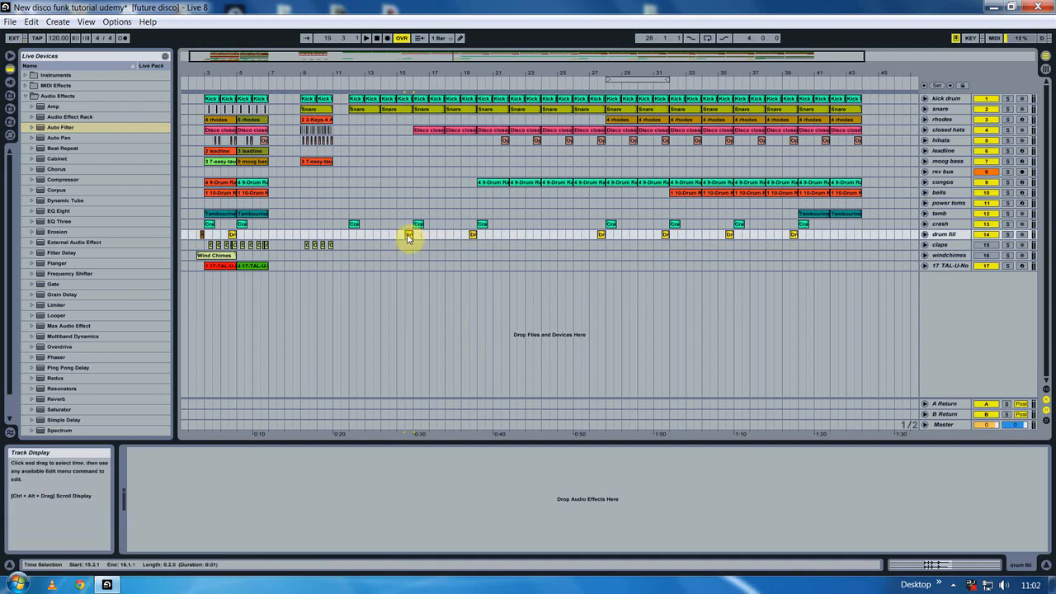
pyautogui.click(343, 235)
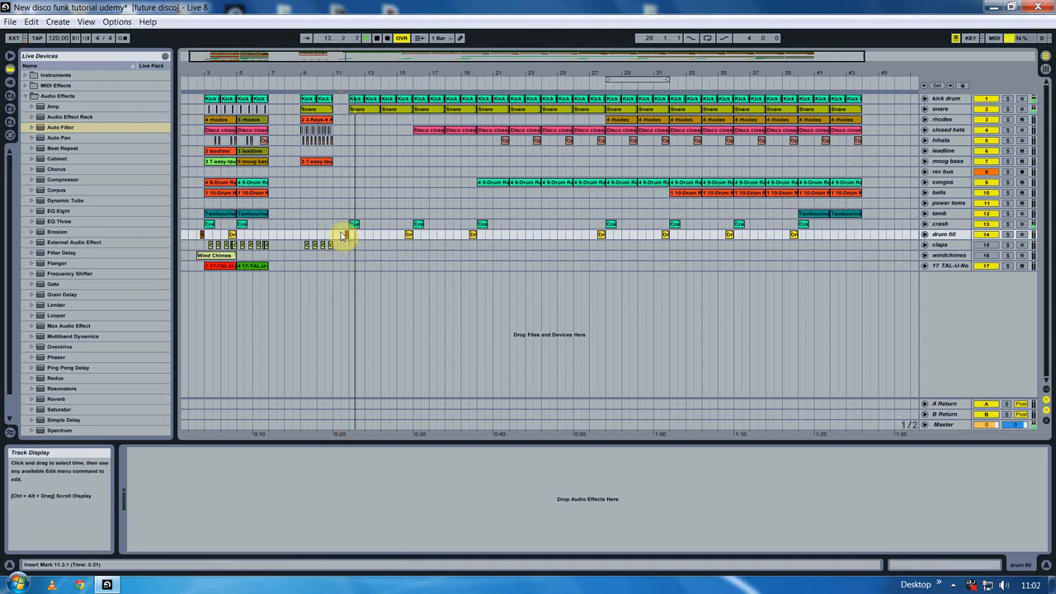
# - Copy the Concert Hall reverb rack from the crash track to the drum fill track
pyautogui.moveTo(375, 72); pyautogui.dragTo(375, 117)
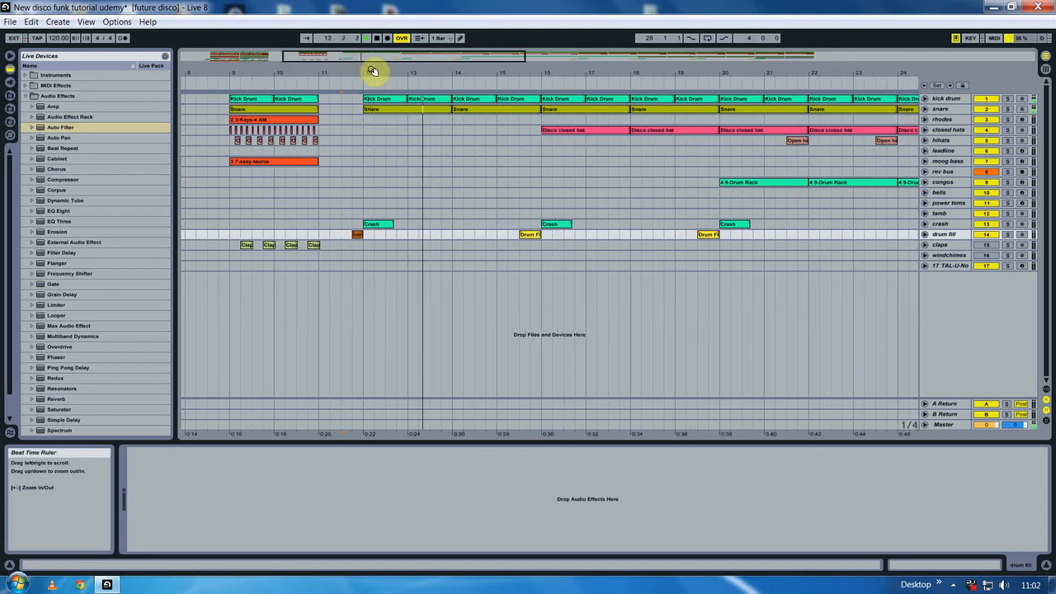
pyautogui.click(838, 470)
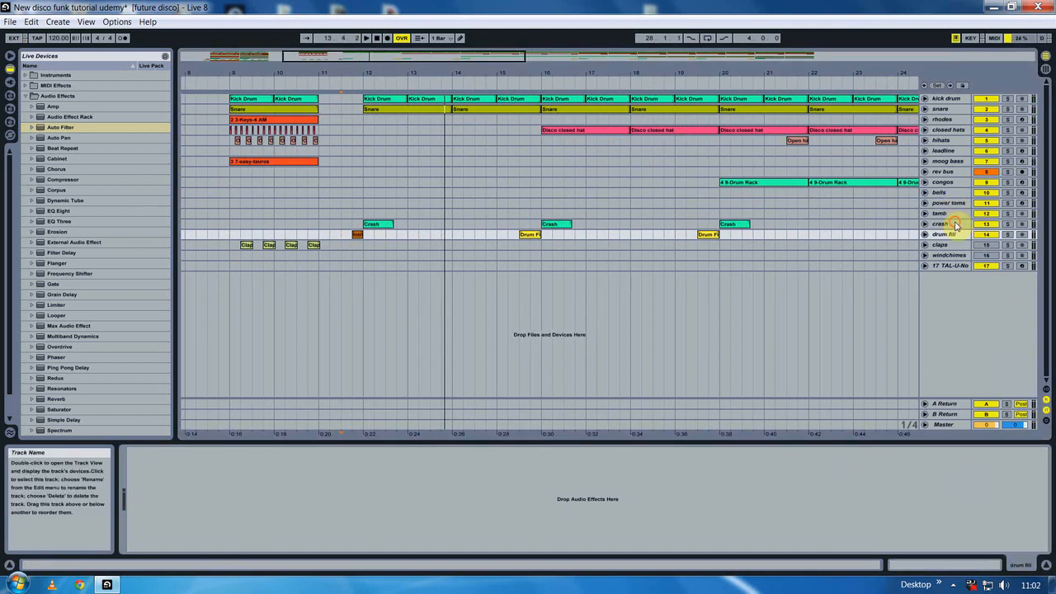
pyautogui.click(956, 224)
pyautogui.click(217, 449)
pyautogui.click(364, 489)
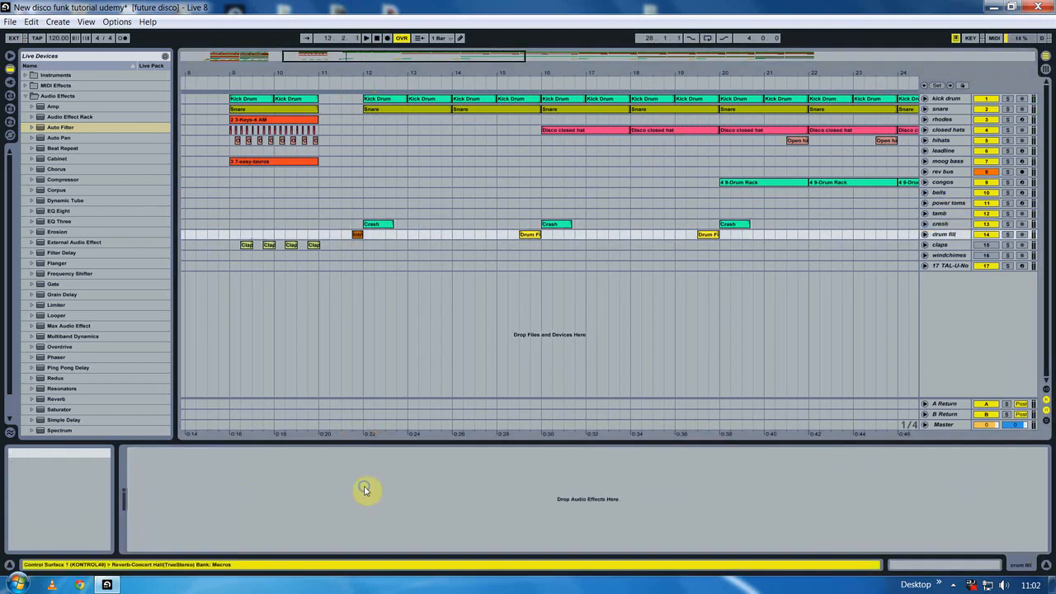
pyautogui.rightClick(365, 490)
pyautogui.click(383, 495)
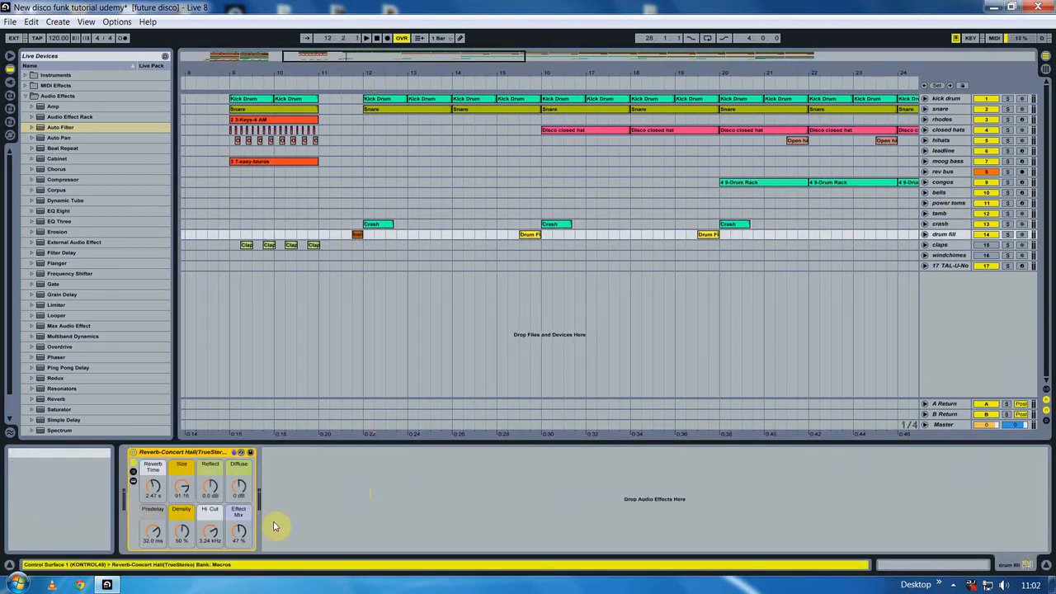
# - Set the drum fill reverb's effect mix to 33 % and its reverb time to 1.73 s while playing from just before bar 12
pyautogui.moveTo(236, 532); pyautogui.dragTo(236, 536)
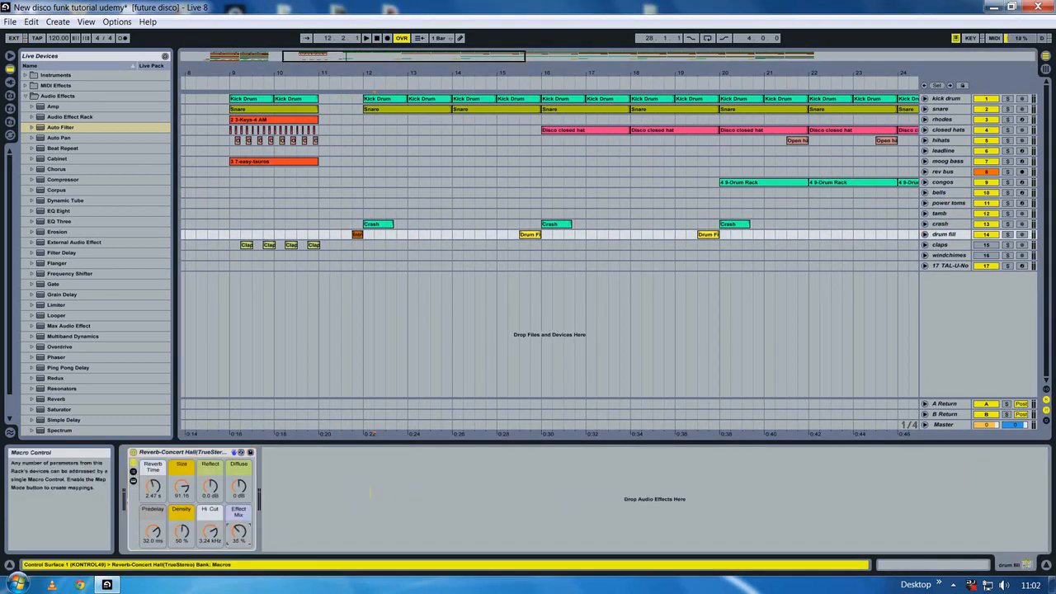
pyautogui.click(349, 234)
pyautogui.press('space')
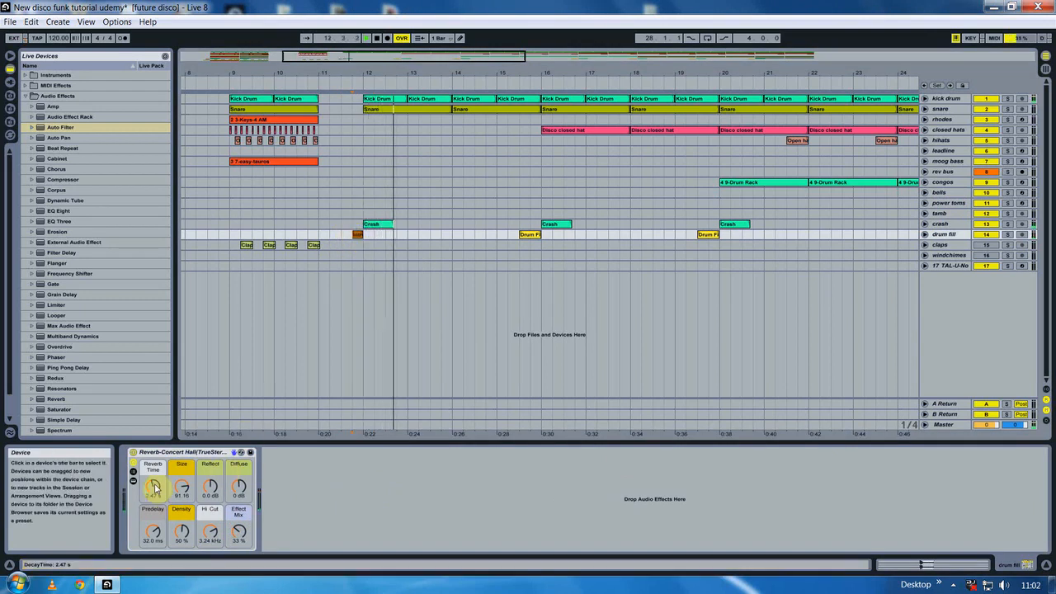
# - Lower the drum fill track's volume to -3.0 dB in the mixer and return to the arrangement
pyautogui.click(1045, 58)
pyautogui.moveTo(758, 378); pyautogui.dragTo(759, 382)
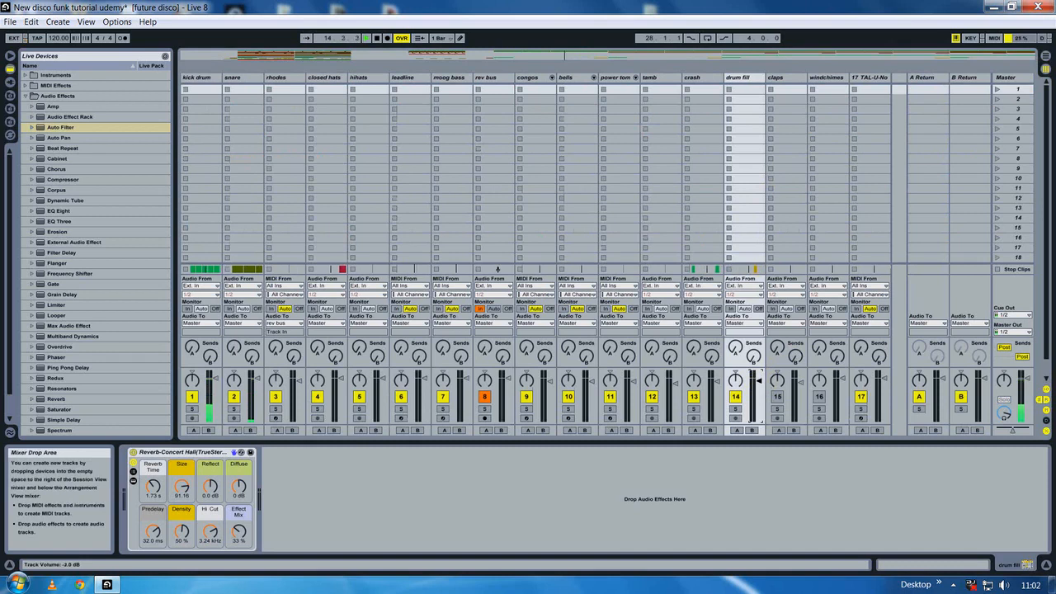
pyautogui.click(1045, 57)
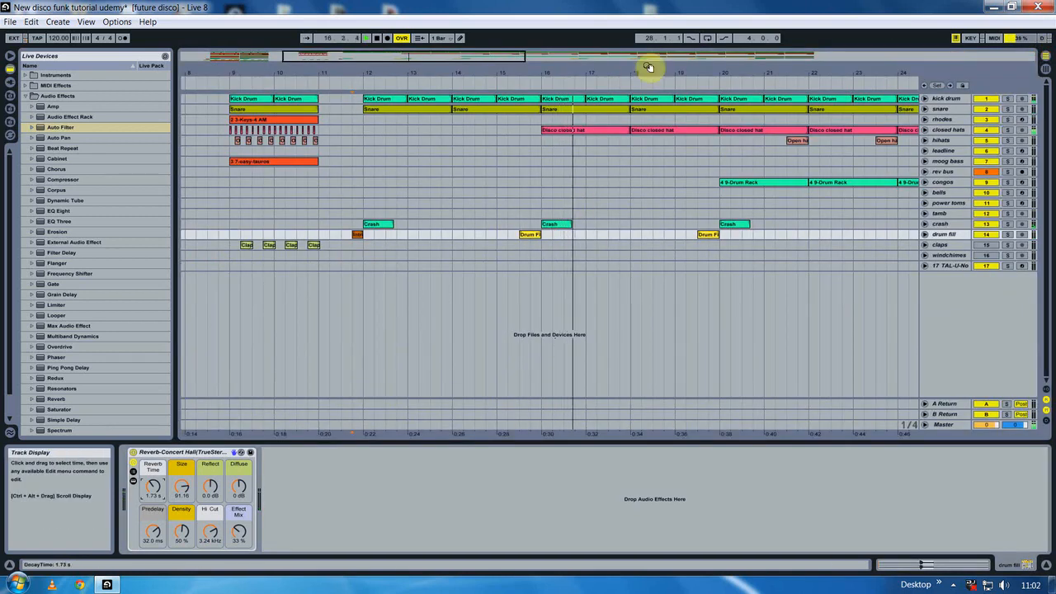
# - Copy the tambourine clip from bar 40 to bars 38 and 36, and listen to the result up to bar 42
pyautogui.moveTo(898, 73); pyautogui.dragTo(514, 45)
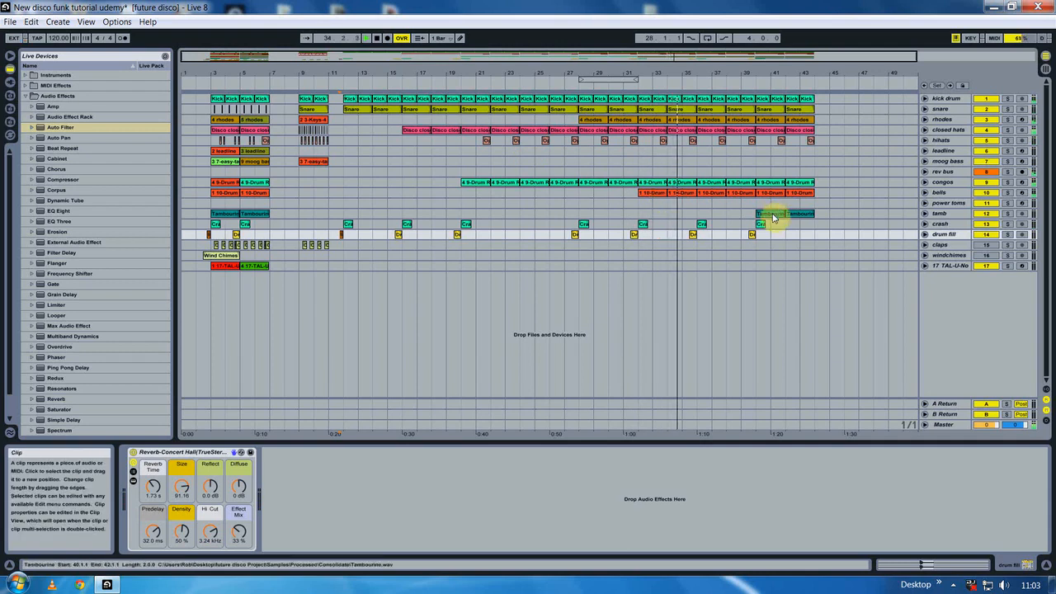
pyautogui.moveTo(774, 217); pyautogui.dragTo(737, 217)
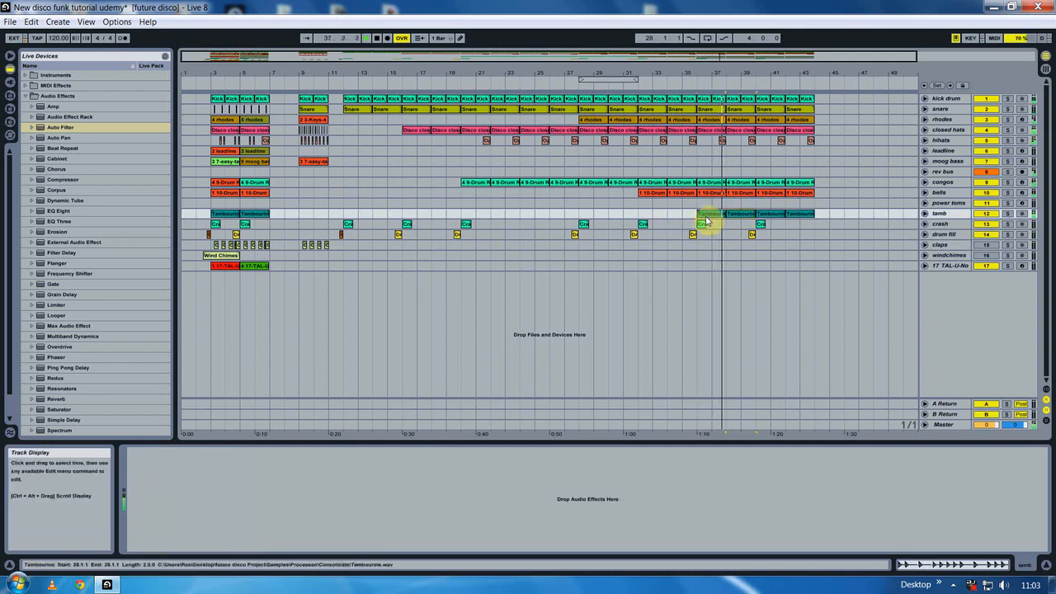
pyautogui.click(714, 217)
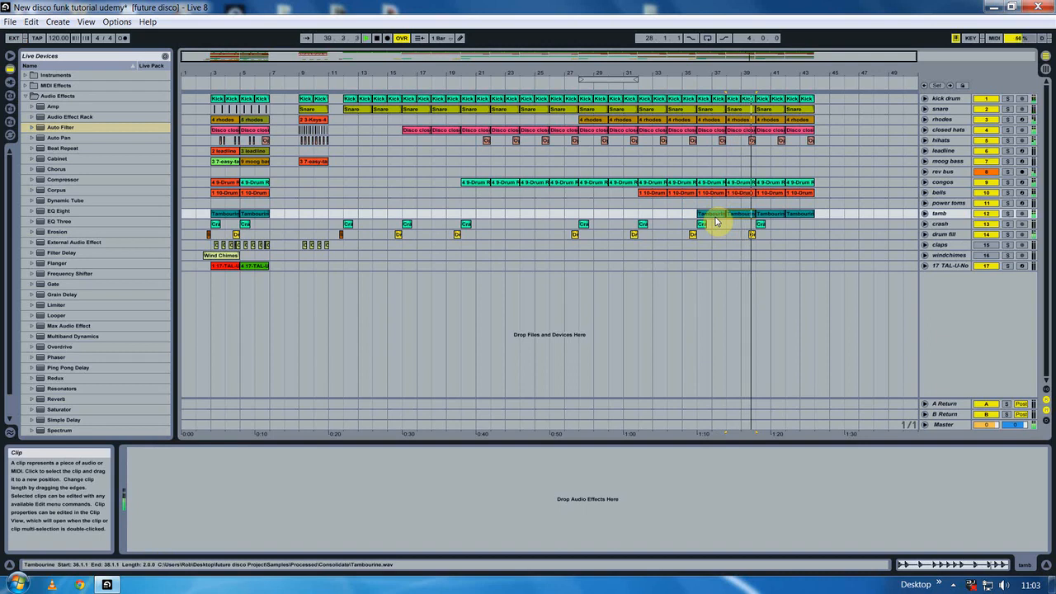
pyautogui.click(730, 228)
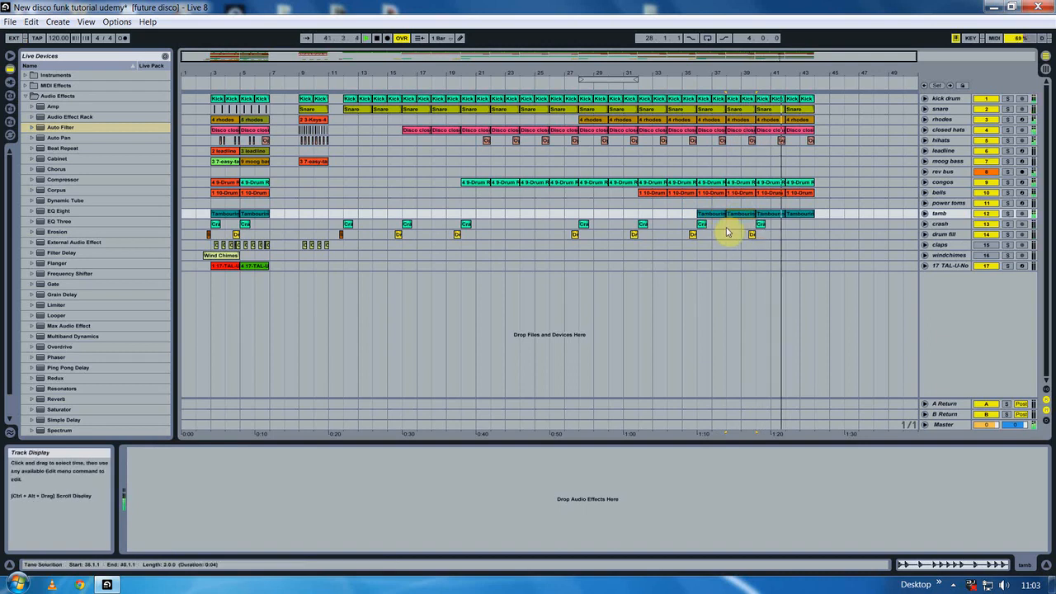
pyautogui.press('space')
pyautogui.click(787, 256)
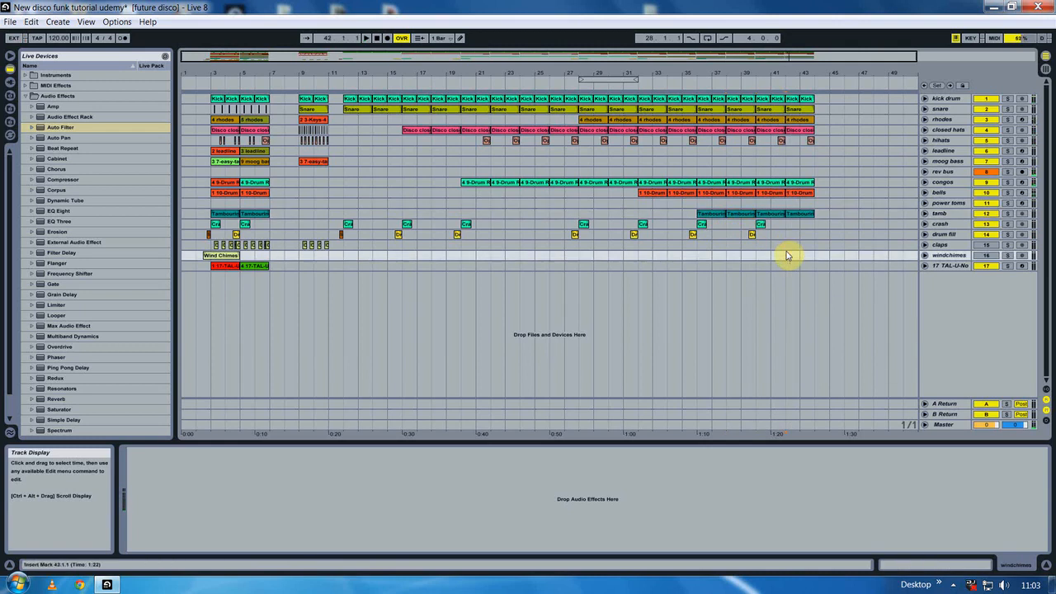
# - Activate the claps track, consolidate the claps of bars 3–6 into one clip, and paste it at bars 44 and 48
pyautogui.click(982, 246)
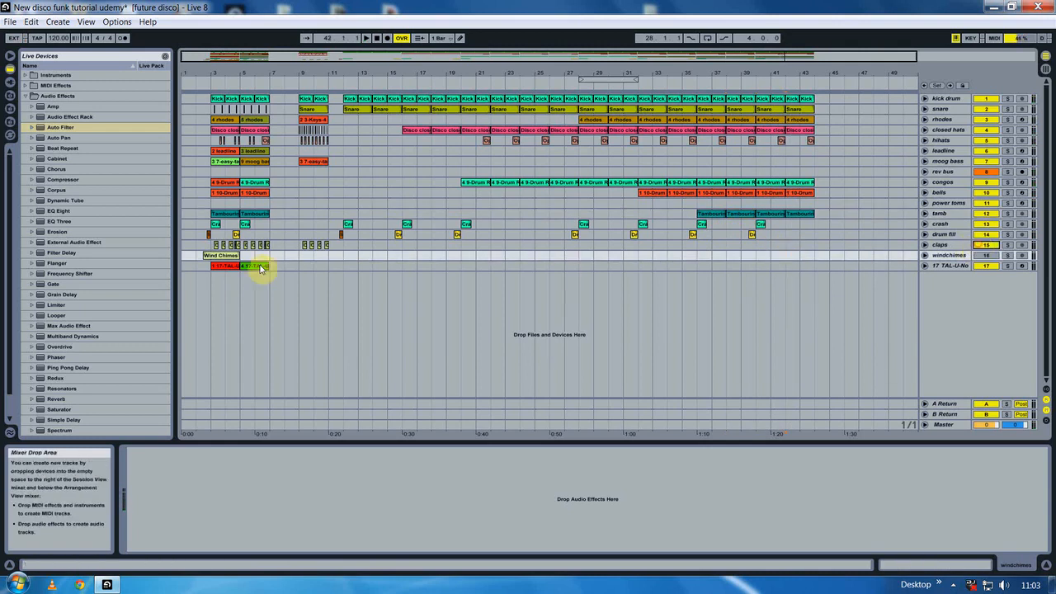
pyautogui.moveTo(211, 246); pyautogui.dragTo(270, 246)
pyautogui.rightClick(267, 245)
pyautogui.click(290, 305)
pyautogui.click(825, 247)
pyautogui.hotkey('ctrl', 'v')
pyautogui.click(892, 251)
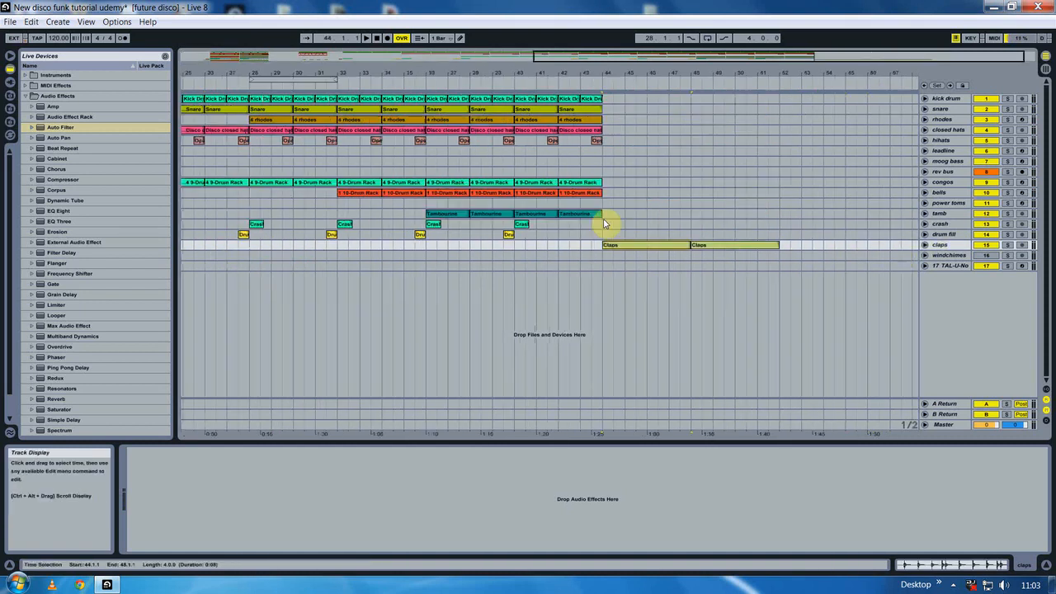
# - Copy the clips of bars 40–43, from kick drum to crash, to bars 44 and 48, and the drum fill to the end of bar 43
pyautogui.moveTo(604, 224); pyautogui.dragTo(613, 108)
pyautogui.click(566, 270)
pyautogui.moveTo(509, 234); pyautogui.dragTo(597, 234)
pyautogui.click(602, 247)
# - Copy the green moog bass clip from bar 3 to bars 44, 46, 48 and 50
pyautogui.moveTo(563, 73); pyautogui.dragTo(564, 37)
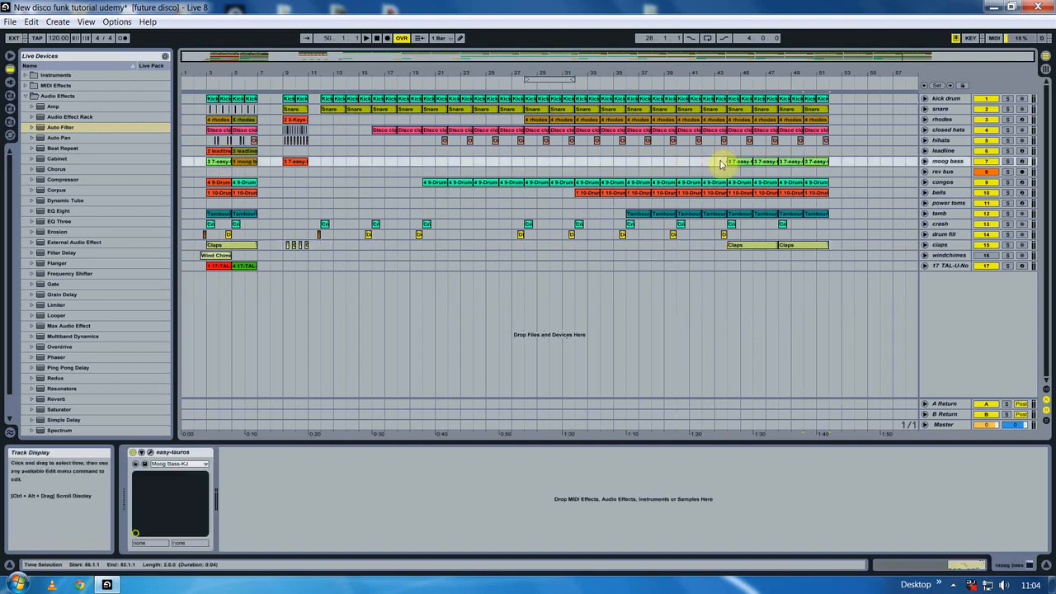
pyautogui.click(719, 164)
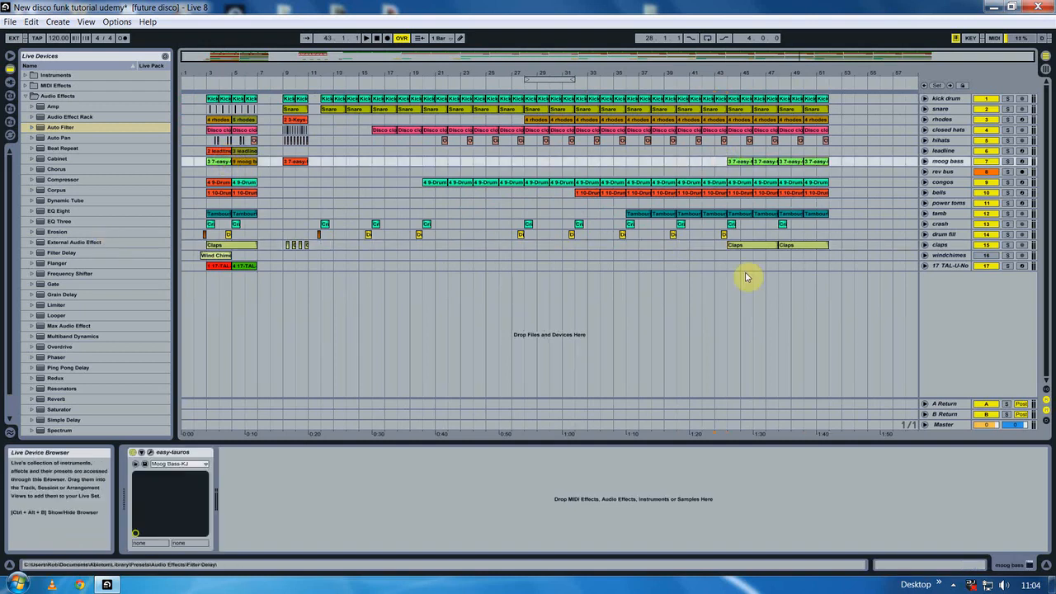
# - Insert a new audio track below the synth track and place the sample Sweep fx.wav on it at bar 44
pyautogui.click(684, 267)
pyautogui.click(57, 21)
pyautogui.click(68, 49)
pyautogui.click(10, 109)
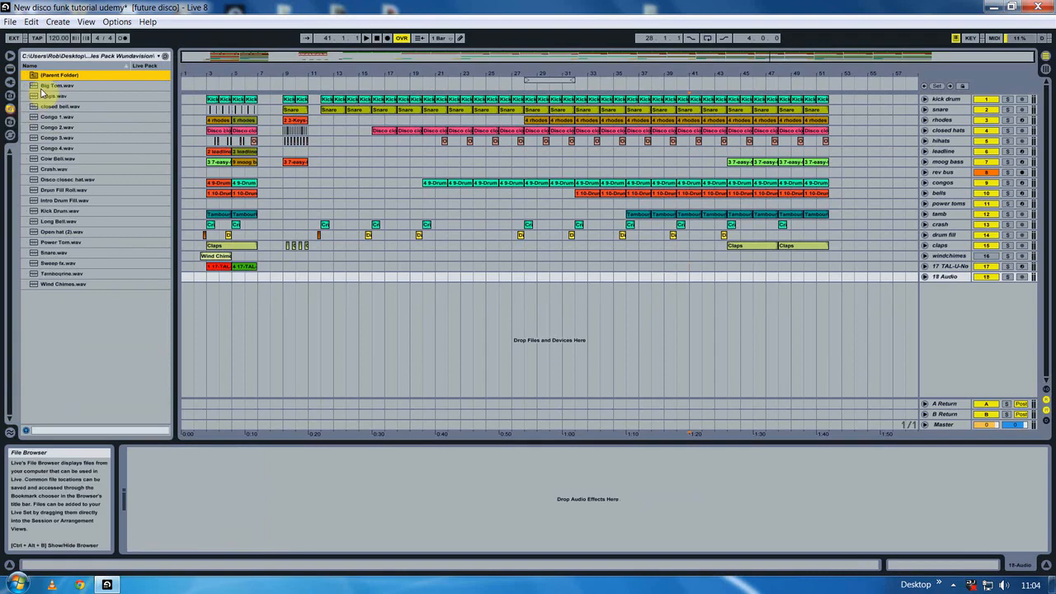
pyautogui.moveTo(57, 263); pyautogui.dragTo(733, 291)
# - Turn off warping for the sweep clip, lower its gain to -6.85 dB, and play it back
pyautogui.doubleClick(743, 277)
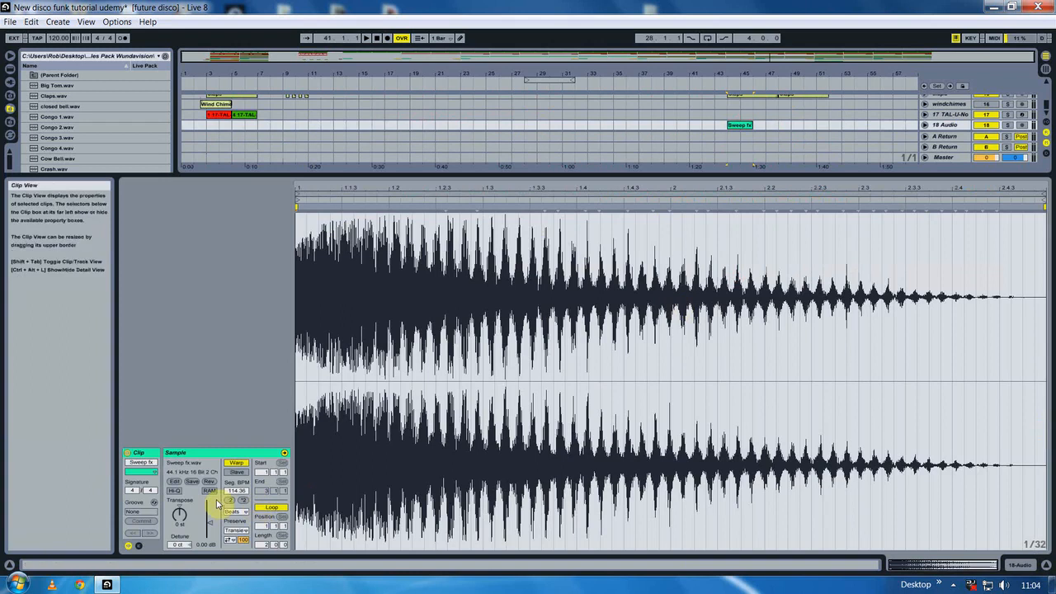
pyautogui.click(237, 462)
pyautogui.moveTo(212, 522); pyautogui.dragTo(212, 528)
pyautogui.press('space')
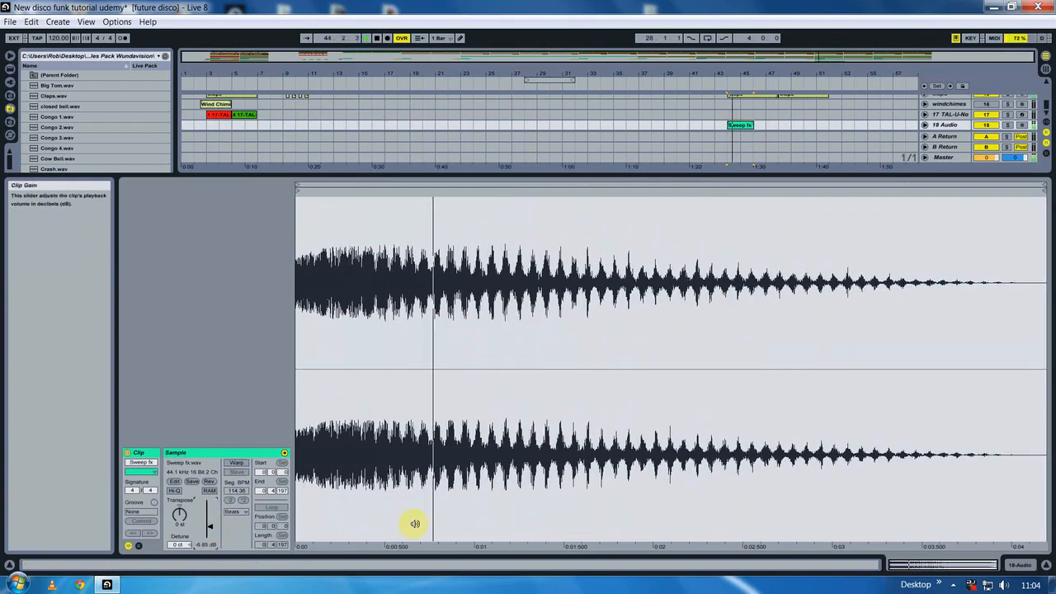
pyautogui.click(1046, 565)
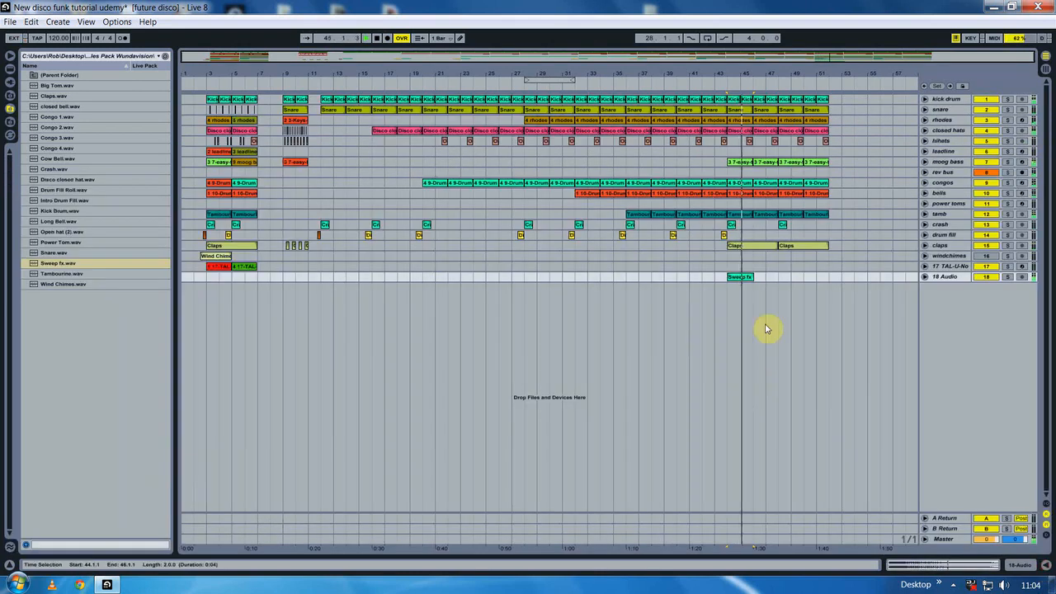
# - Add a copy of the Concert Hall reverb rack to the sweep track and set its reverb time to 2.16 s
pyautogui.click(948, 237)
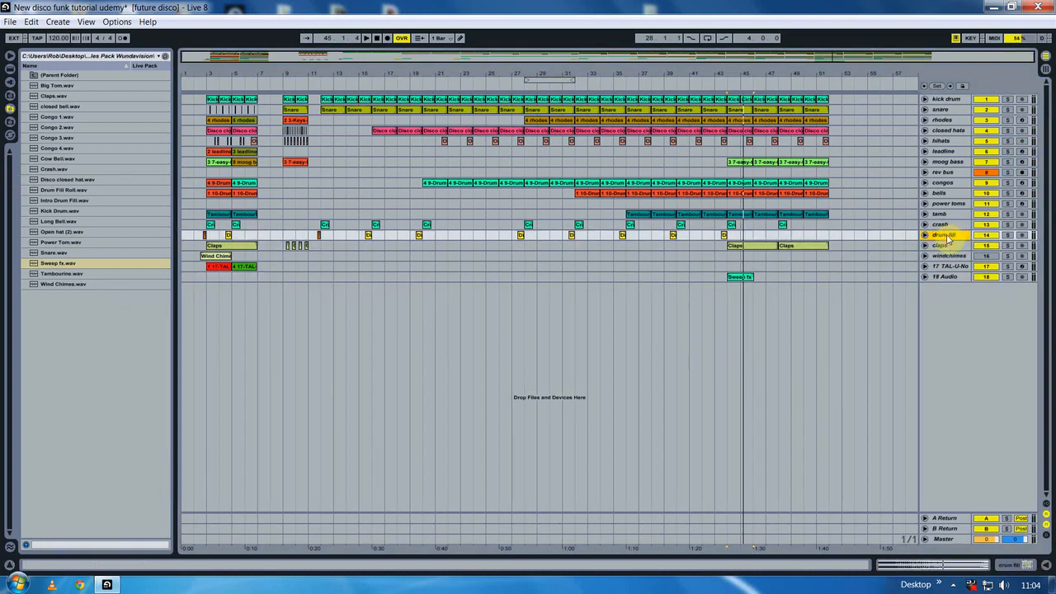
pyautogui.click(428, 482)
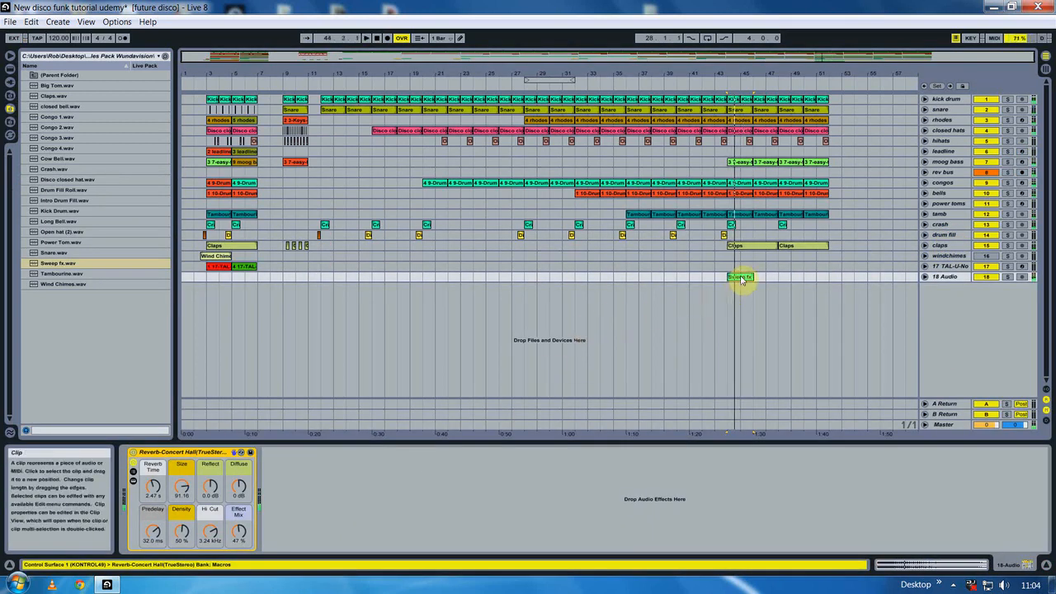
pyautogui.moveTo(157, 487); pyautogui.dragTo(157, 493)
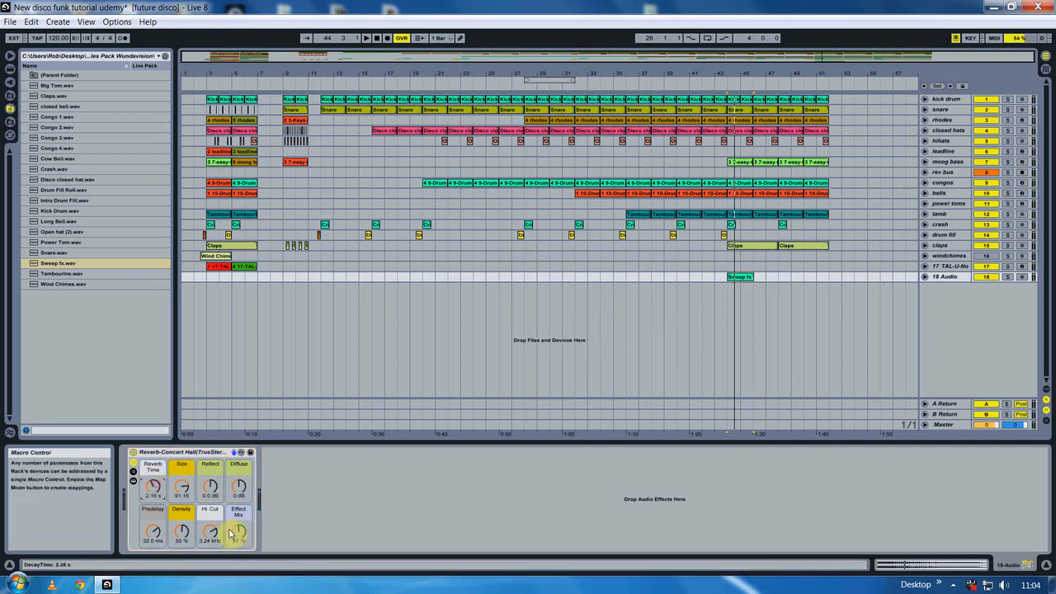
# - Copy the sweep clip to bar 42 so it ends at bar 44, and reverse the copy
pyautogui.moveTo(736, 278); pyautogui.dragTo(706, 280)
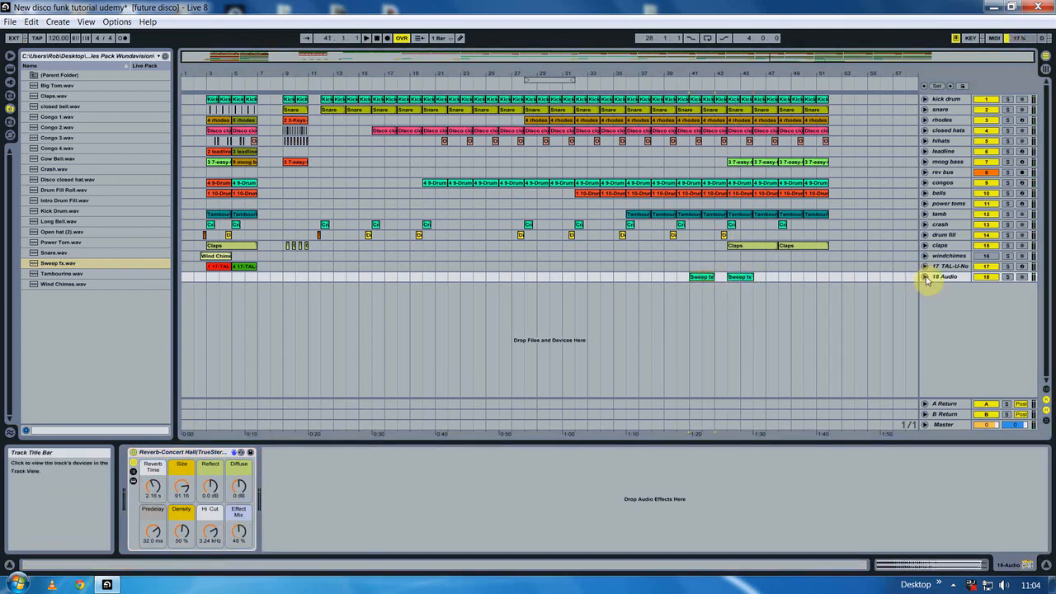
pyautogui.click(925, 276)
pyautogui.moveTo(728, 75); pyautogui.dragTo(596, 326)
pyautogui.click(634, 278)
pyautogui.moveTo(634, 279); pyautogui.dragTo(671, 277)
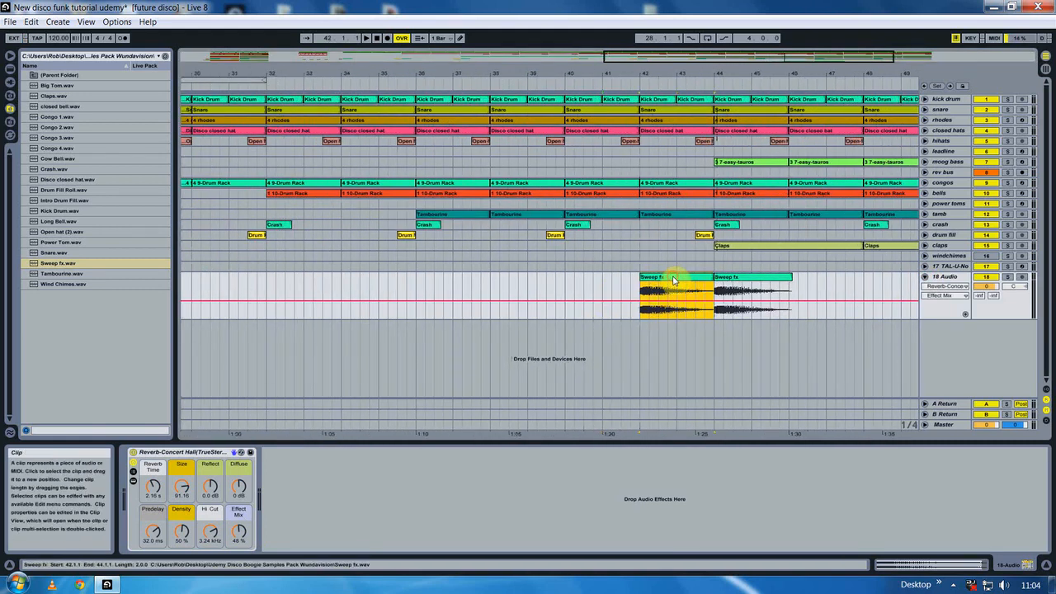
pyautogui.doubleClick(669, 278)
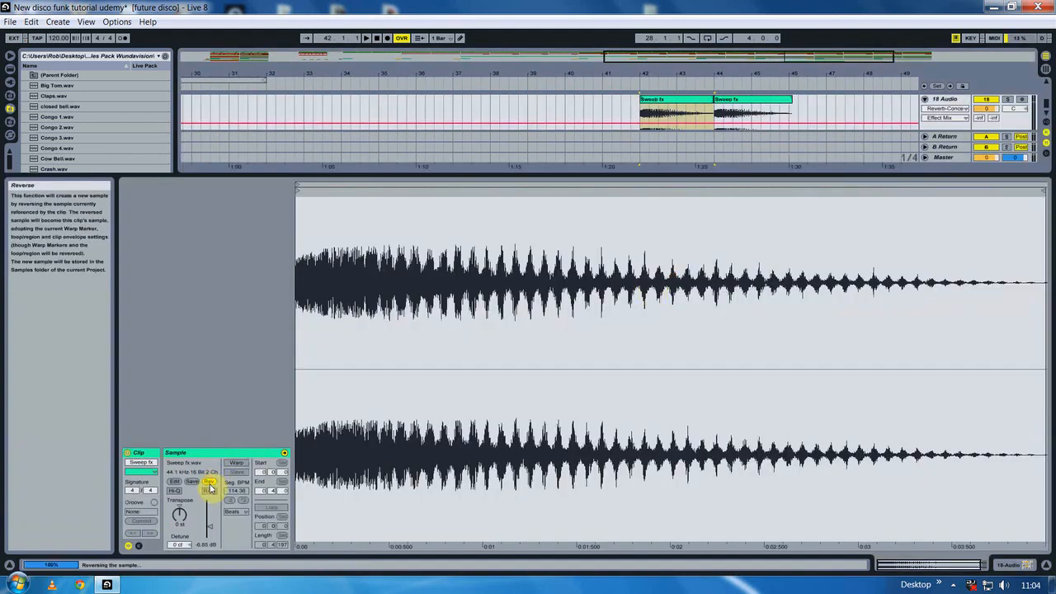
pyautogui.click(1046, 569)
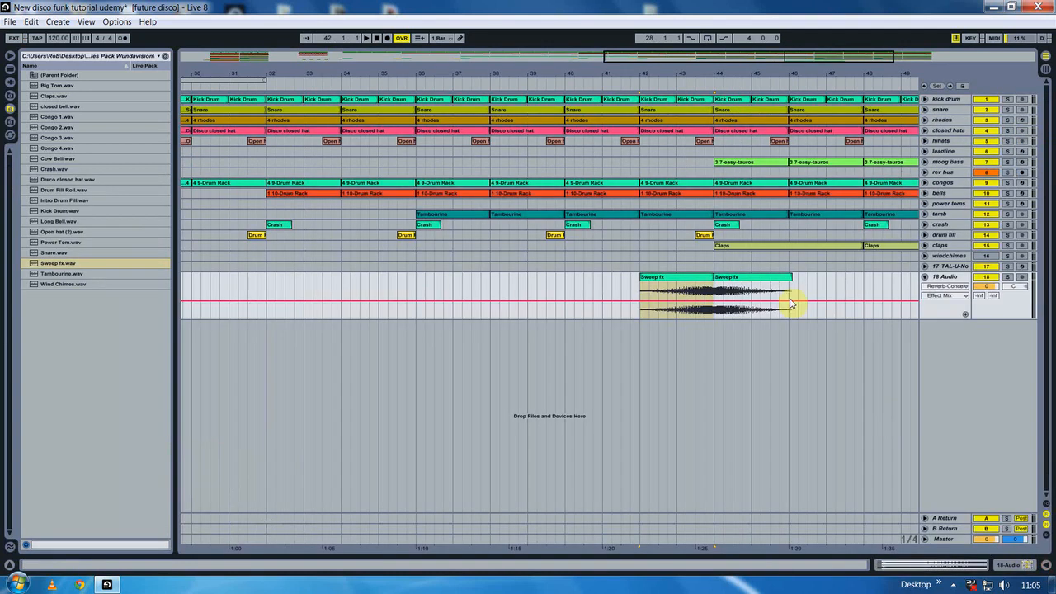
# - Play the sweep transition from bar 40 and lower the sweep track's volume in the mixer
pyautogui.click(569, 282)
pyautogui.press('space')
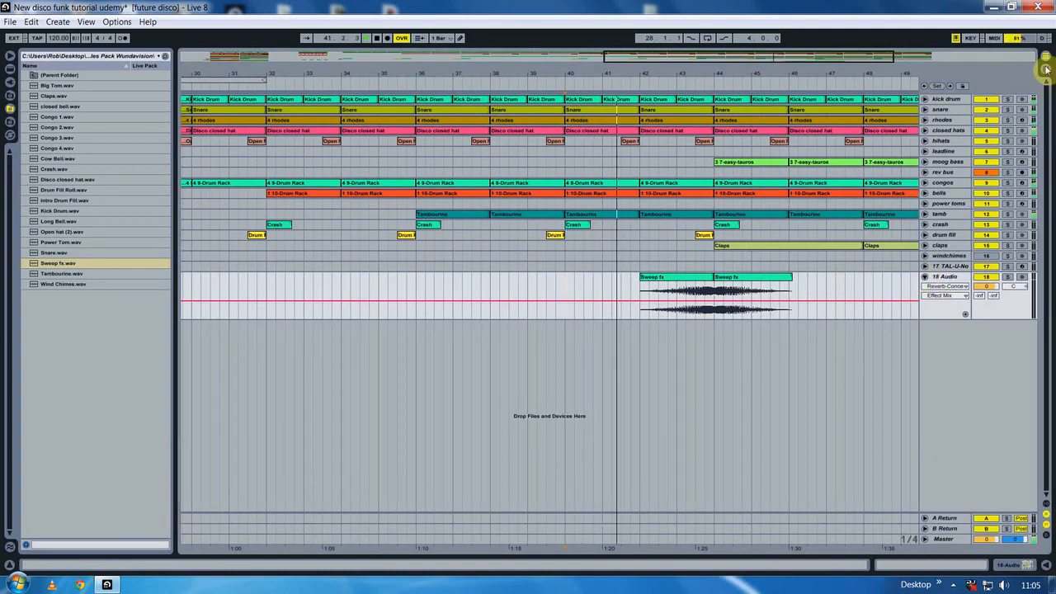
pyautogui.press('Tab')
pyautogui.moveTo(896, 173); pyautogui.dragTo(874, 349)
pyautogui.moveTo(900, 281); pyautogui.dragTo(900, 291)
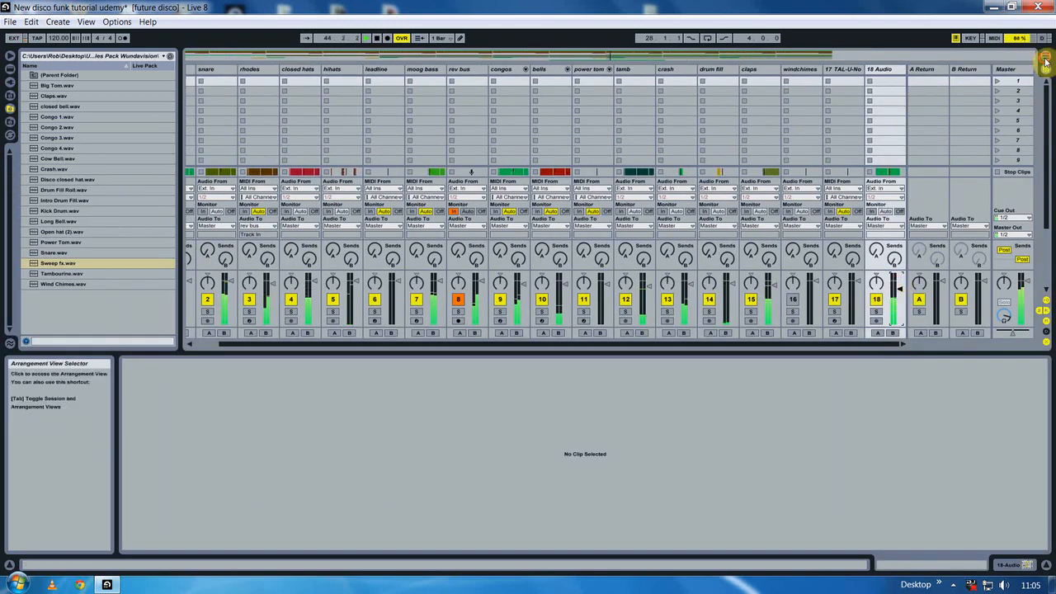
pyautogui.press('Tab')
# - Fold the sweep track, rename it "rev sweep", and stop playback
pyautogui.click(925, 276)
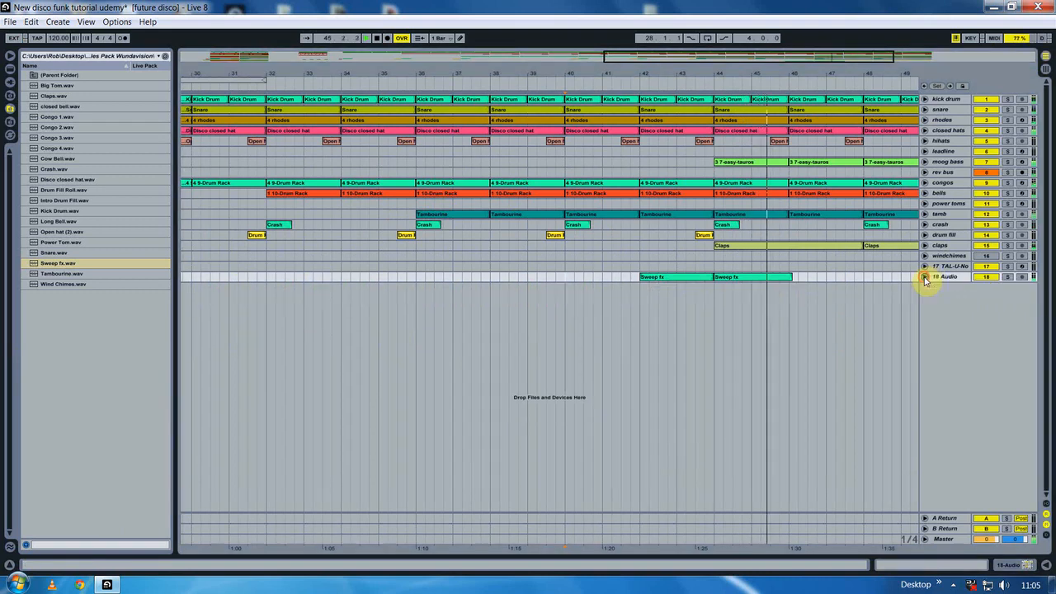
pyautogui.rightClick(941, 278)
pyautogui.click(886, 322)
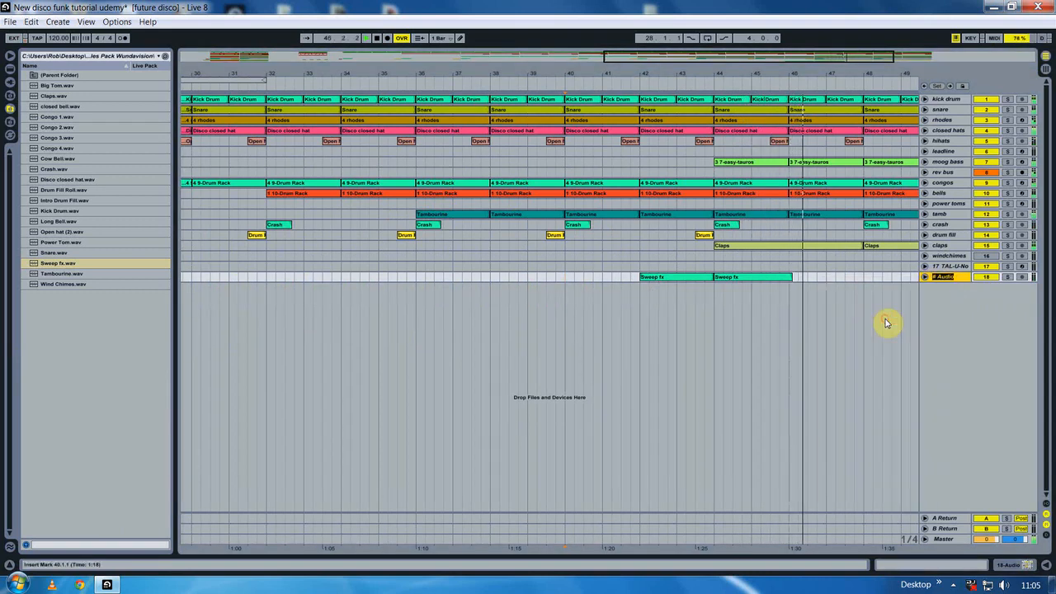
pyautogui.write('rev sweep')
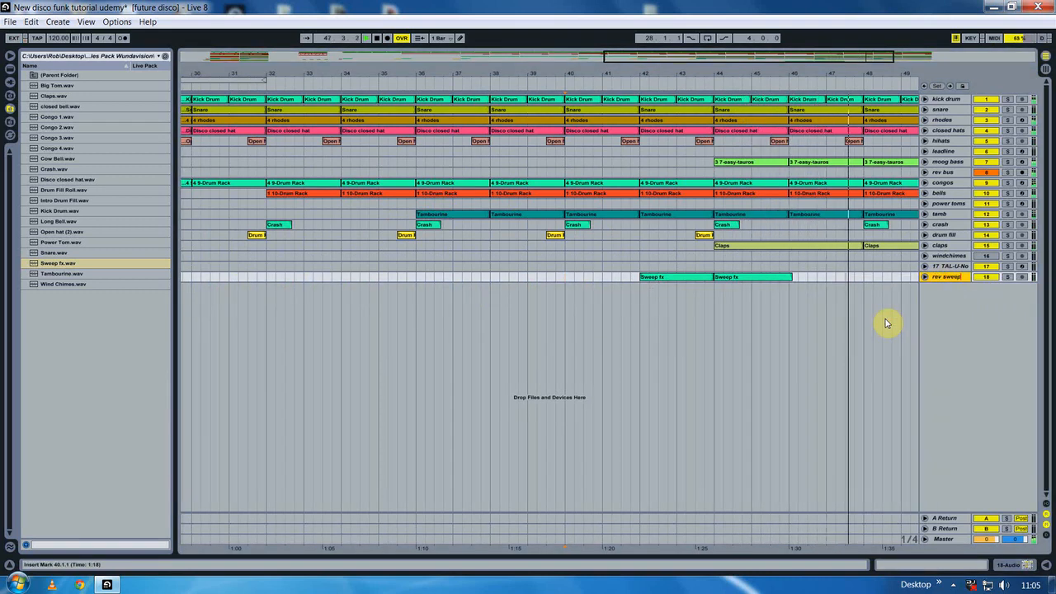
pyautogui.press('Return')
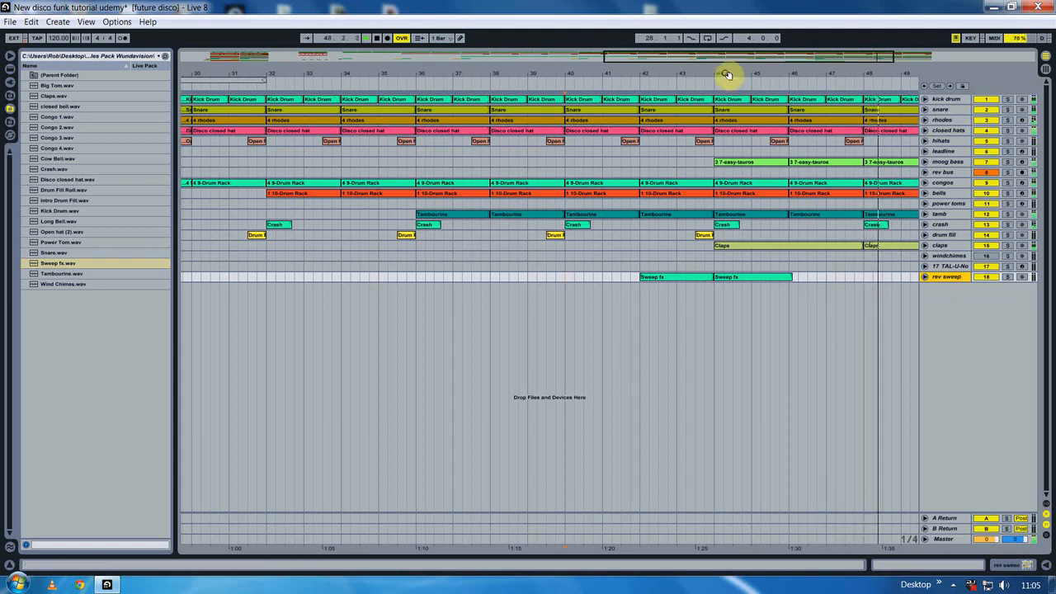
pyautogui.moveTo(710, 74); pyautogui.dragTo(592, 60)
pyautogui.press('space')
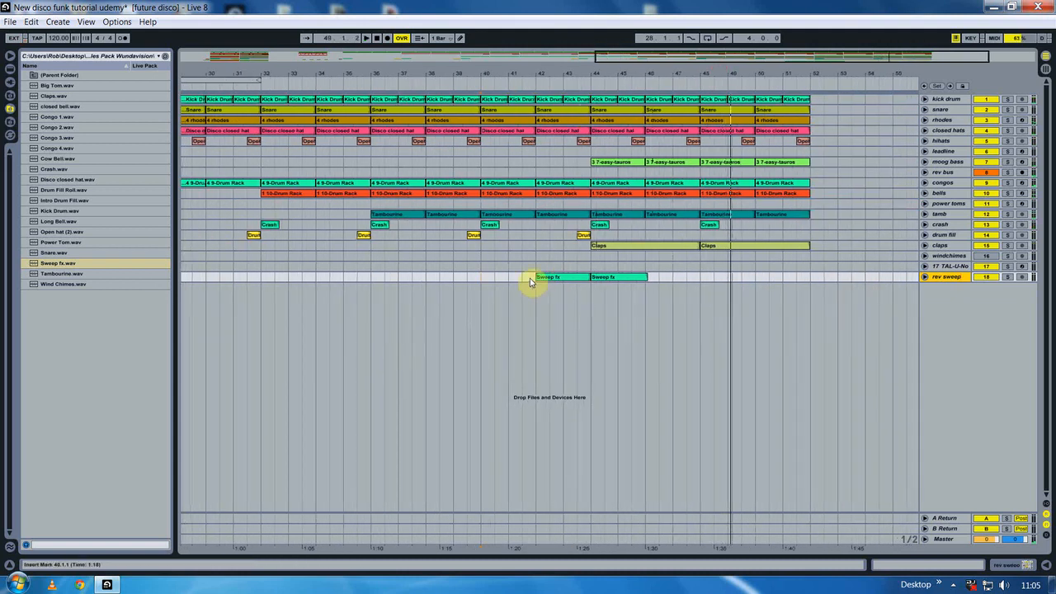
# - Add a Ping Pong Delay to the rev sweep track with 30% feedback and 29% dry/wet, and audition it from bar 40
pyautogui.click(10, 69)
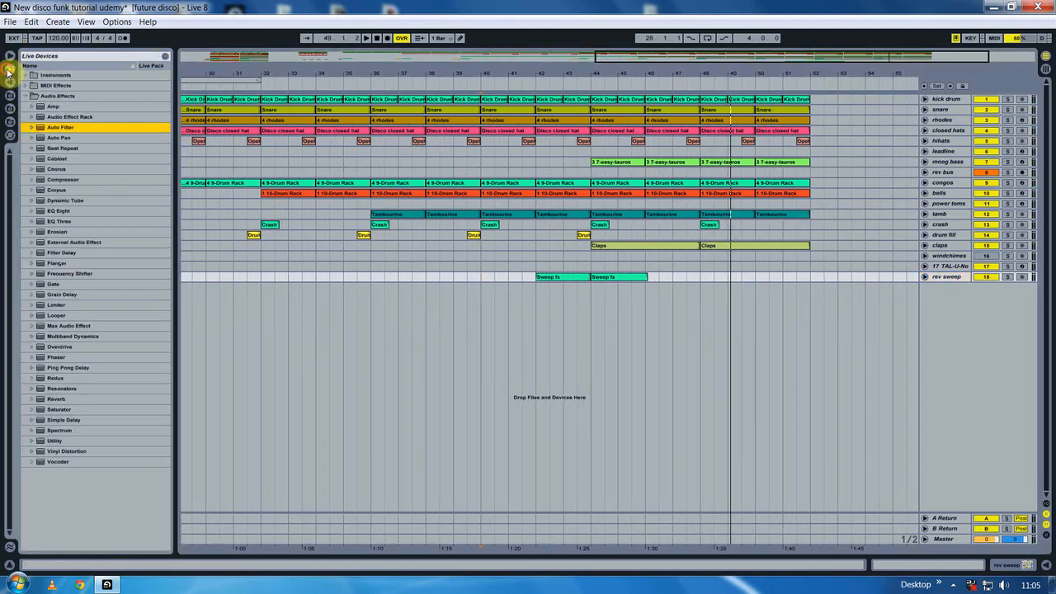
pyautogui.click(57, 368)
pyautogui.press('Return')
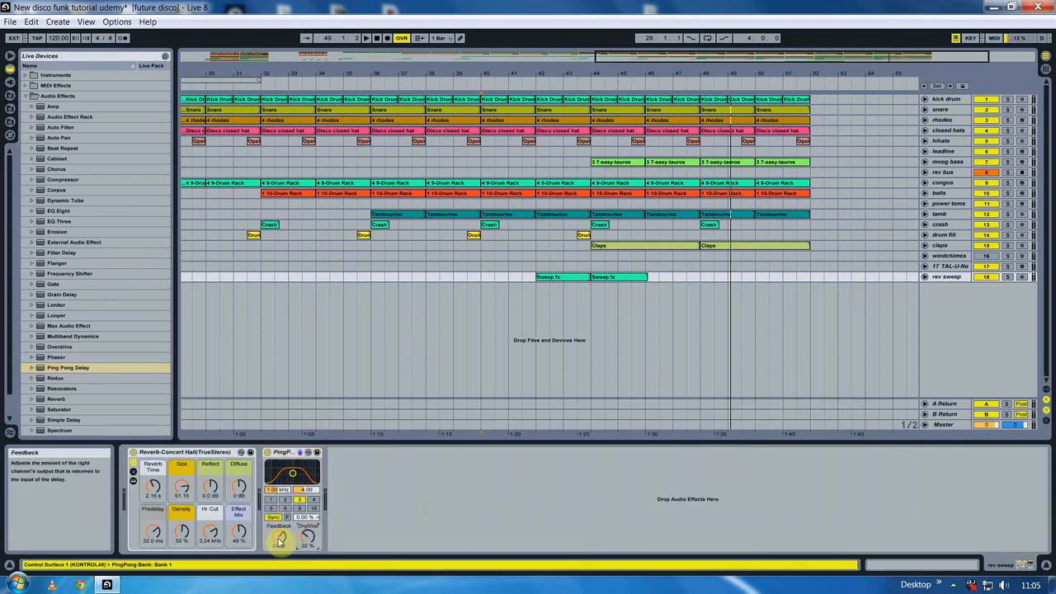
pyautogui.moveTo(279, 536); pyautogui.dragTo(308, 539)
pyautogui.press('space')
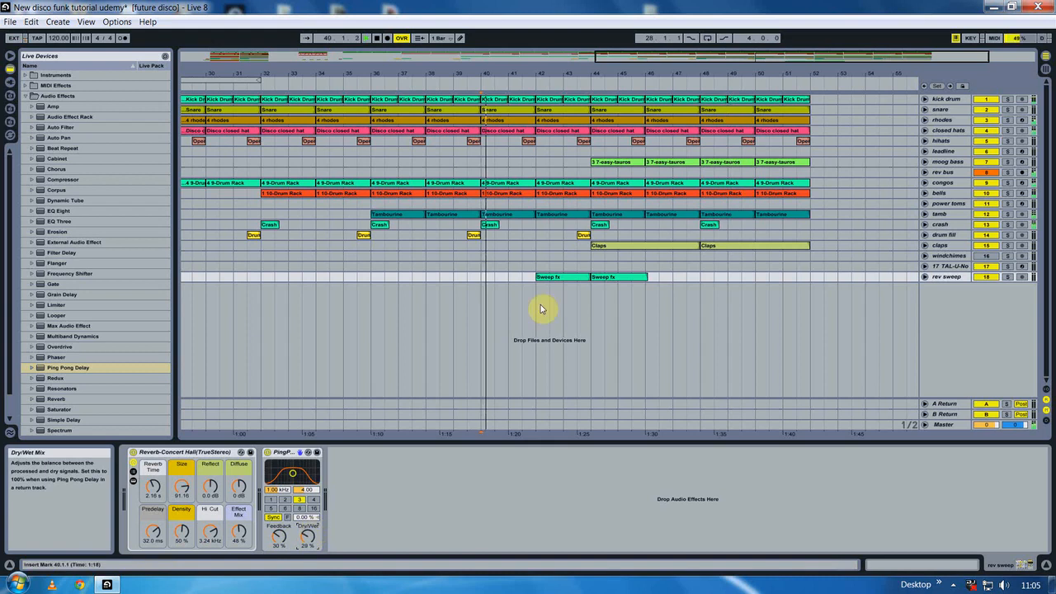
pyautogui.press('space')
# - Copy the intro's wind chimes clip to bar 27 and bar 43 on the windchimes track
pyautogui.click(986, 257)
pyautogui.moveTo(361, 74); pyautogui.dragTo(623, 47)
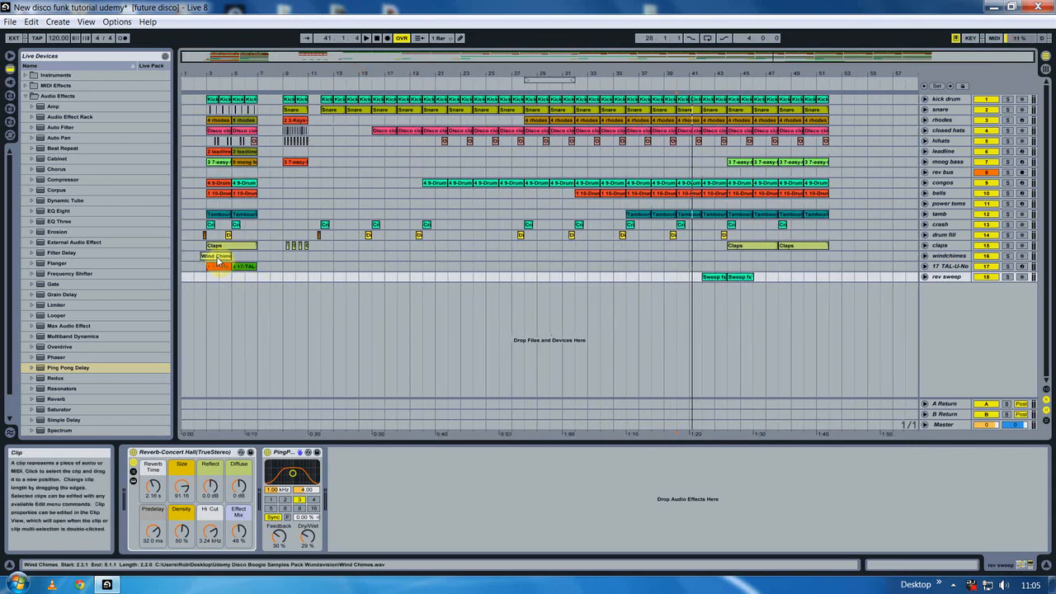
pyautogui.moveTo(218, 258); pyautogui.dragTo(531, 257)
pyautogui.click(415, 464)
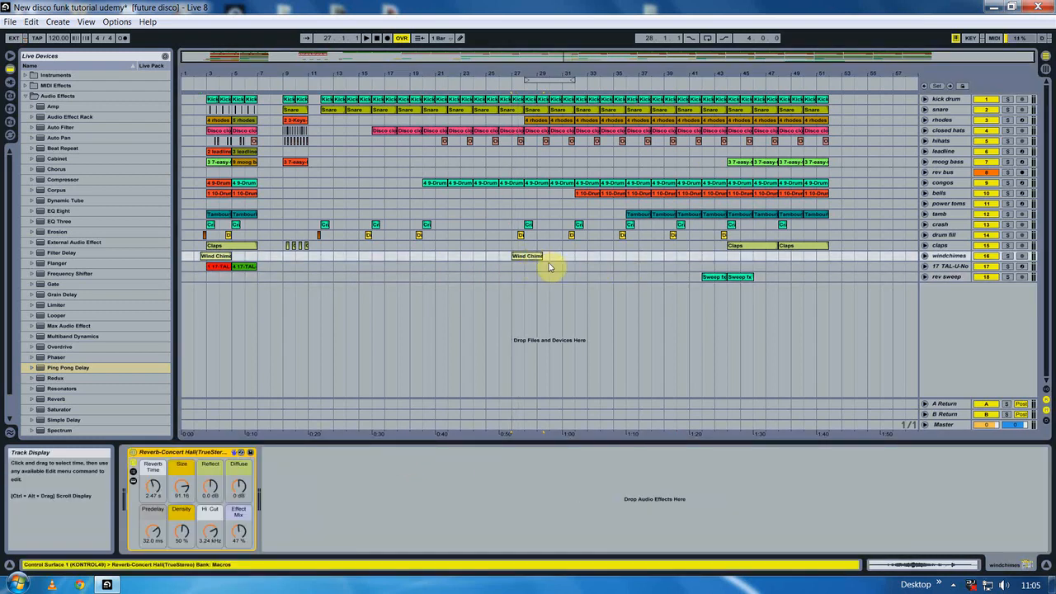
pyautogui.moveTo(526, 261); pyautogui.dragTo(730, 261)
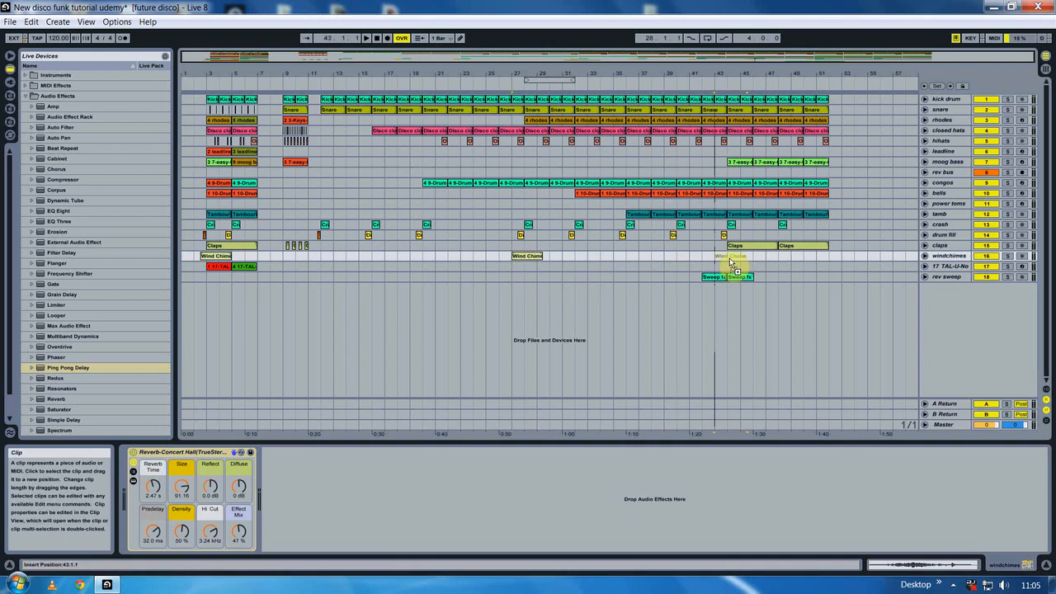
# - Play the arrangement from bar 26 and from bar 42 to check both wind chimes entries
pyautogui.moveTo(512, 75); pyautogui.dragTo(516, 107)
pyautogui.click(535, 237)
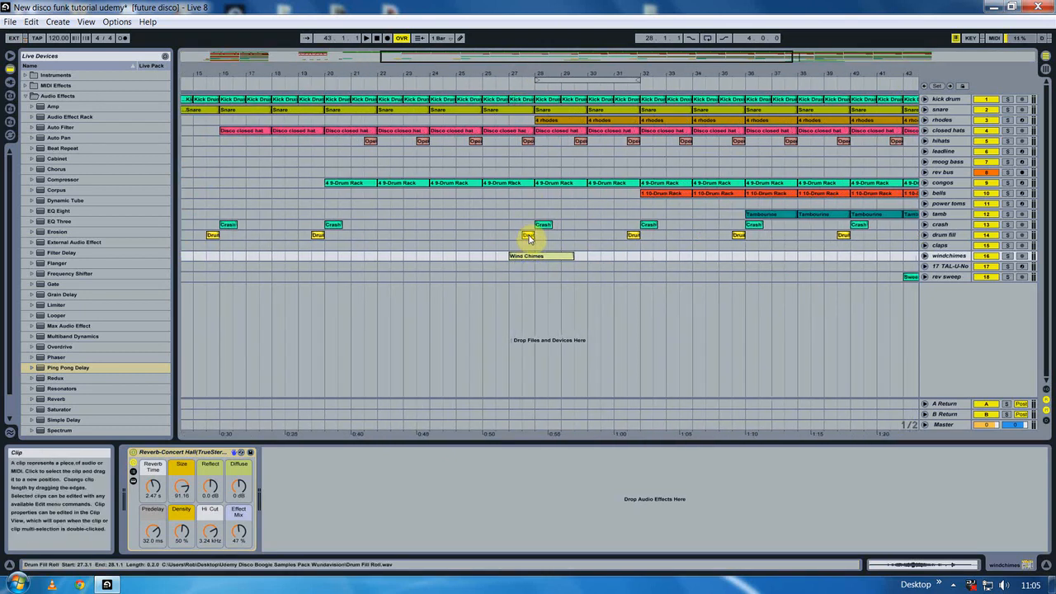
pyautogui.click(485, 257)
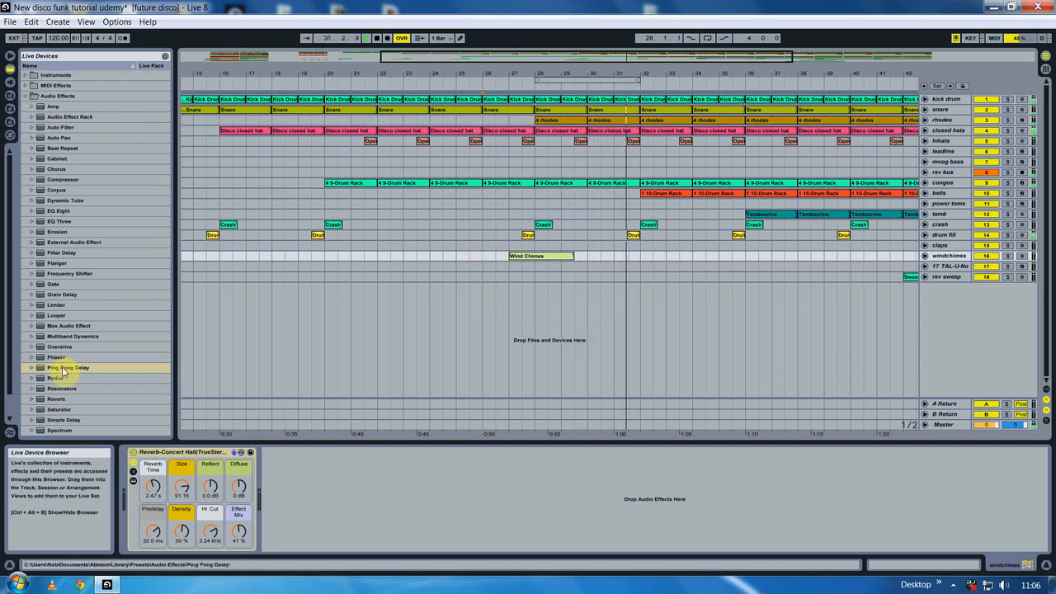
pyautogui.moveTo(669, 74); pyautogui.dragTo(523, 70)
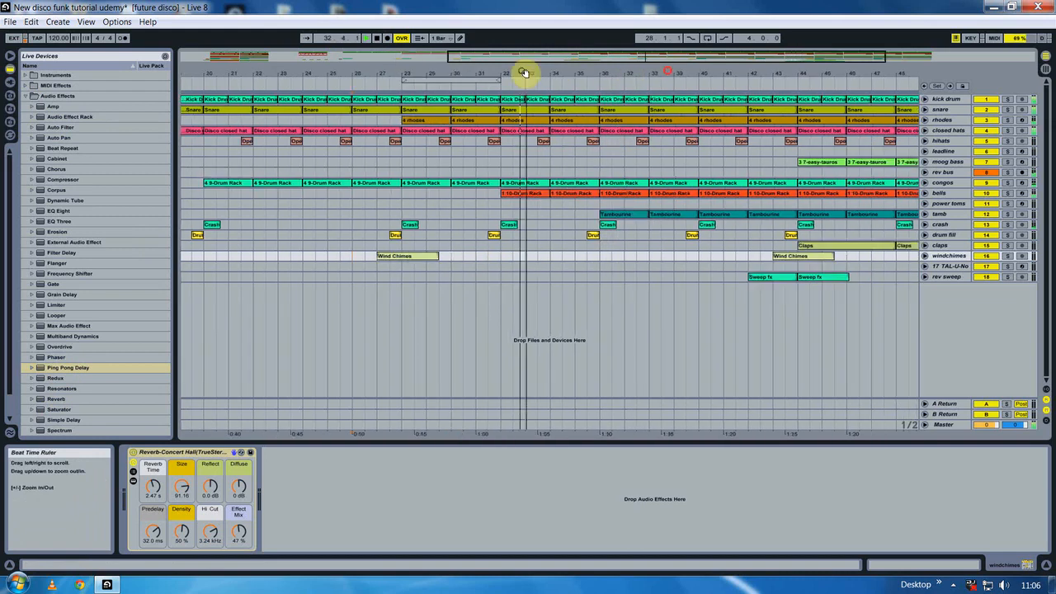
pyautogui.click(724, 268)
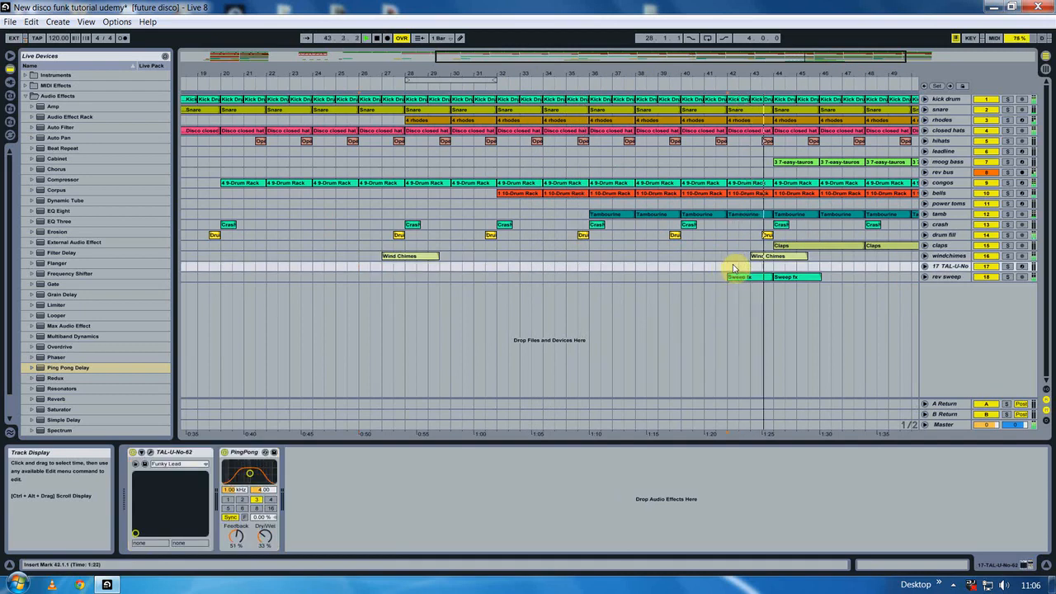
pyautogui.moveTo(740, 69); pyautogui.dragTo(565, 69)
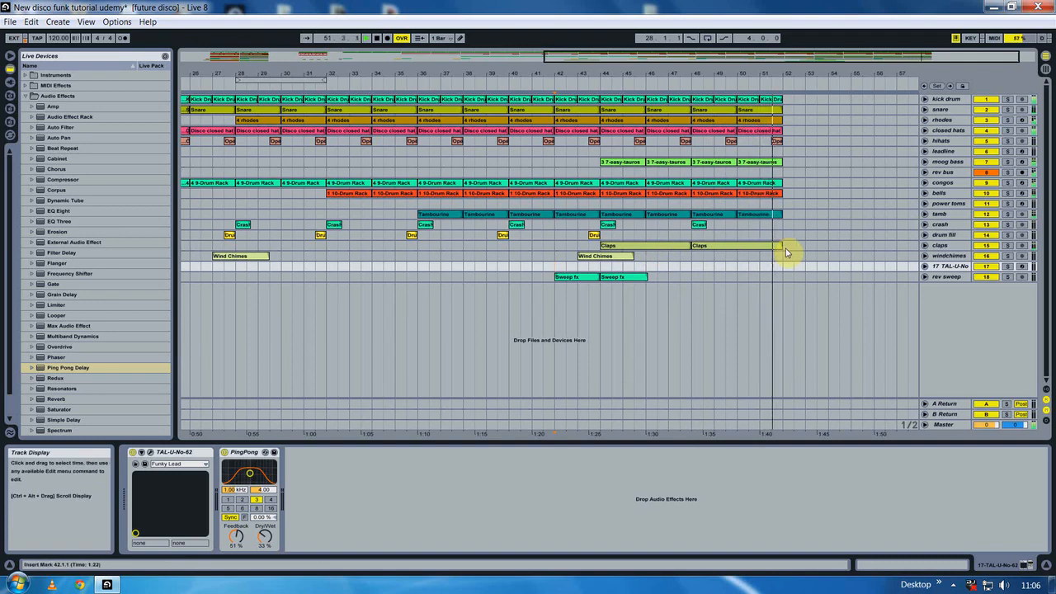
# - Save the set, extend the running loops from bar 52 to bar 60 with crashes at bars 52 and 56, and play them
pyautogui.click(10, 21)
pyautogui.click(23, 128)
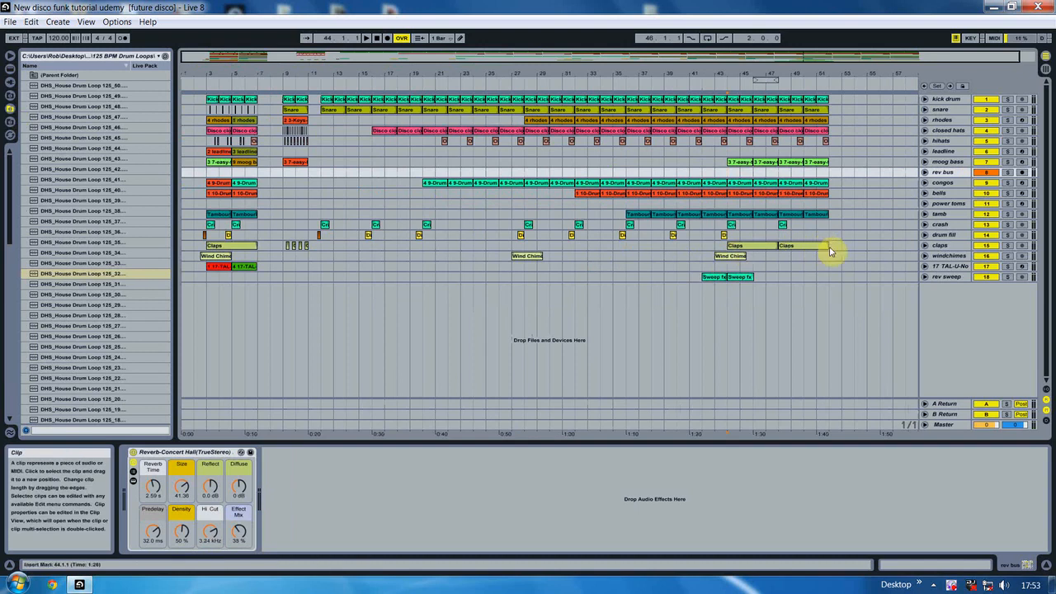
pyautogui.click(829, 248)
pyautogui.moveTo(815, 165); pyautogui.dragTo(838, 104)
pyautogui.click(819, 151)
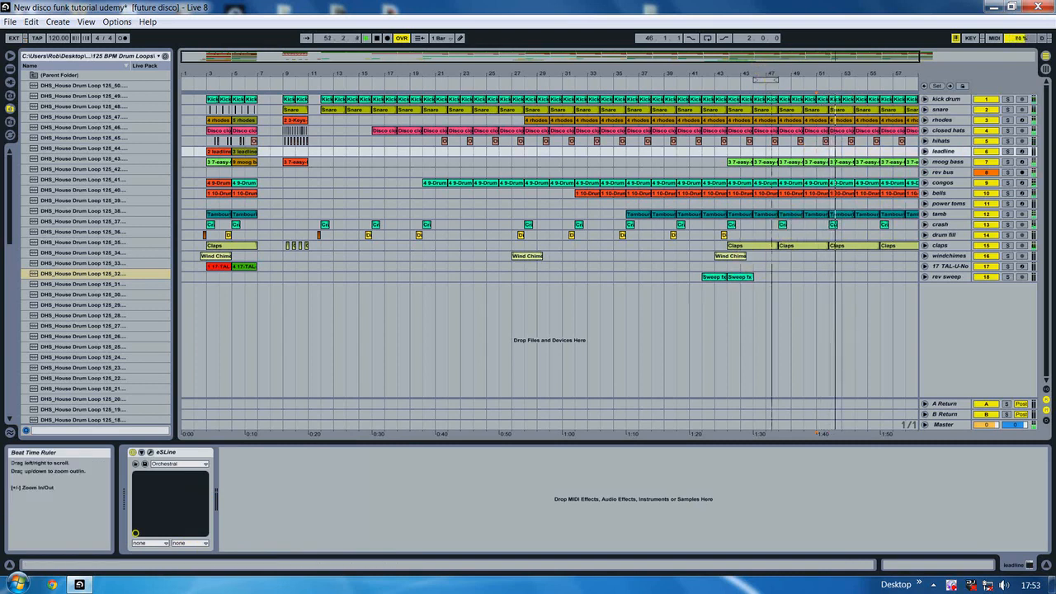
pyautogui.moveTo(772, 75); pyautogui.dragTo(677, 76)
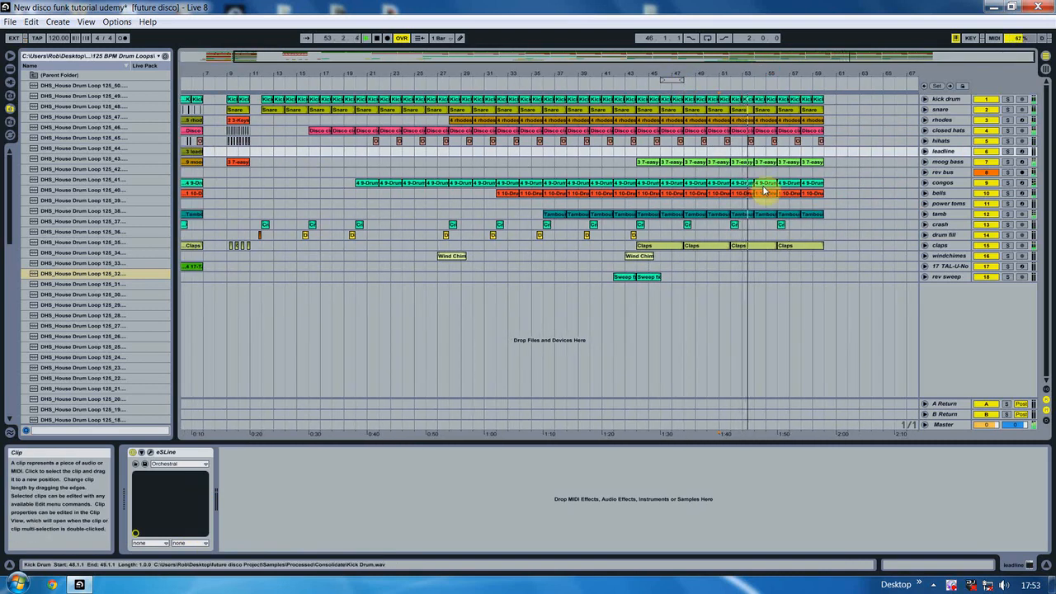
# - Copy the pair of sweep clips starting at bar 42 to bar 58 on the rev sweep track
pyautogui.click(812, 256)
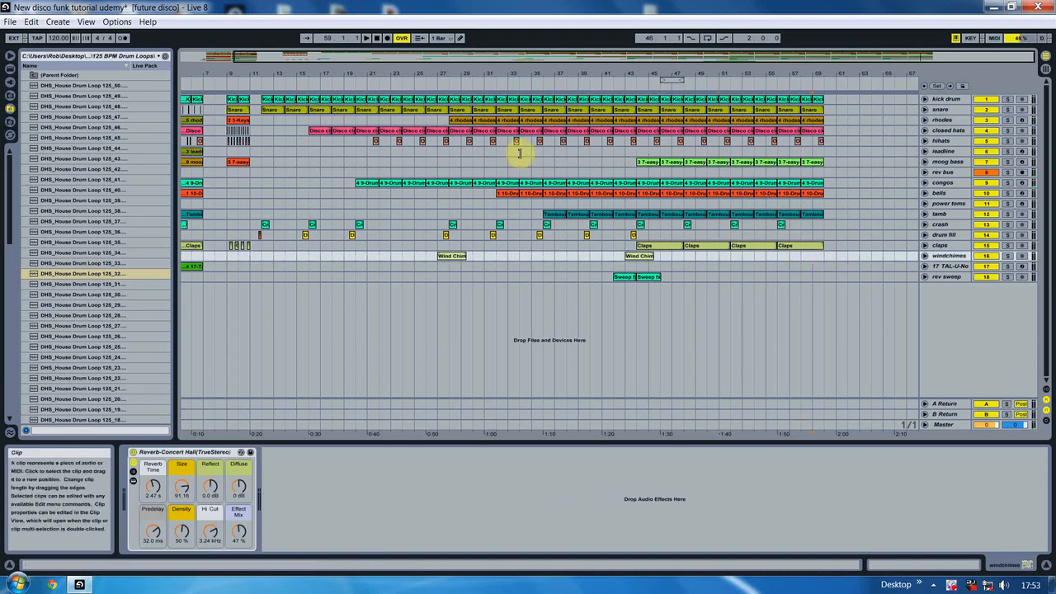
pyautogui.click(620, 280)
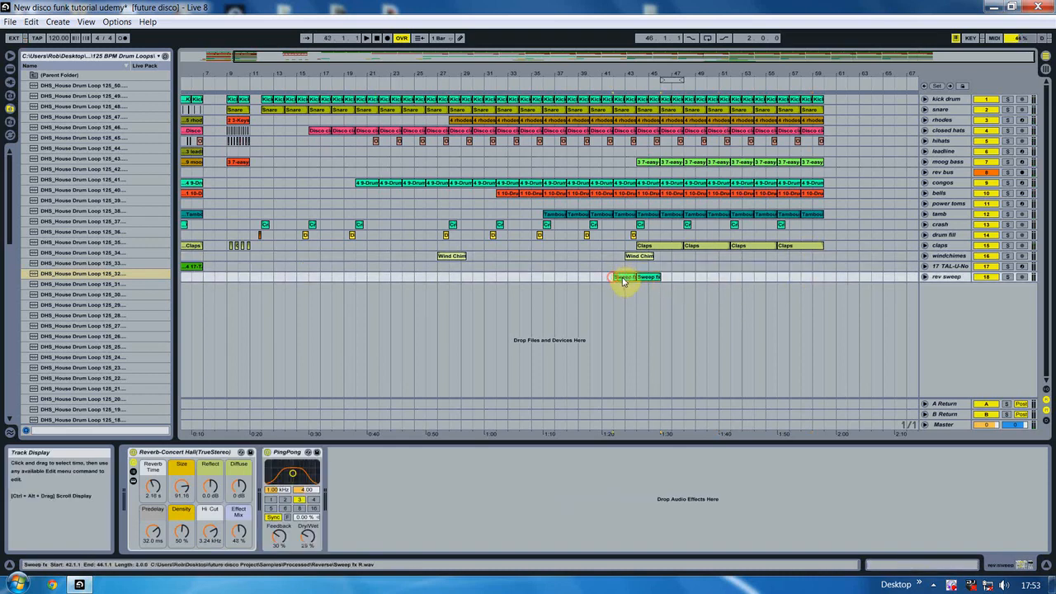
pyautogui.hotkey('ctrl', 'c')
pyautogui.click(810, 277)
pyautogui.hotkey('ctrl', 'v')
# - Copy drum fills to just before bars 52 and 60, and copy the wind chimes clip to bar 59
pyautogui.click(821, 236)
pyautogui.click(734, 244)
pyautogui.moveTo(641, 256); pyautogui.dragTo(817, 260)
pyautogui.moveTo(821, 263); pyautogui.dragTo(821, 262)
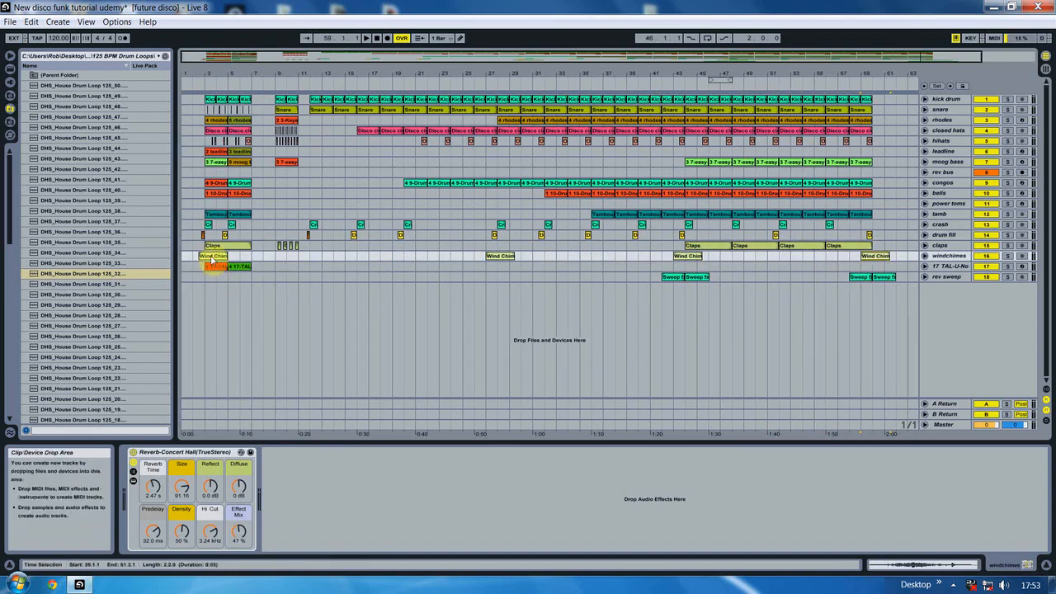
# - Repeat the first TAL-U-No clip from the intro four times across bars 52 to 60, and play from bar 50
pyautogui.moveTo(361, 264)
pyautogui.mouseDown()
pyautogui.moveTo(760, 259)
pyautogui.moveTo(853, 271)
pyautogui.mouseUp()
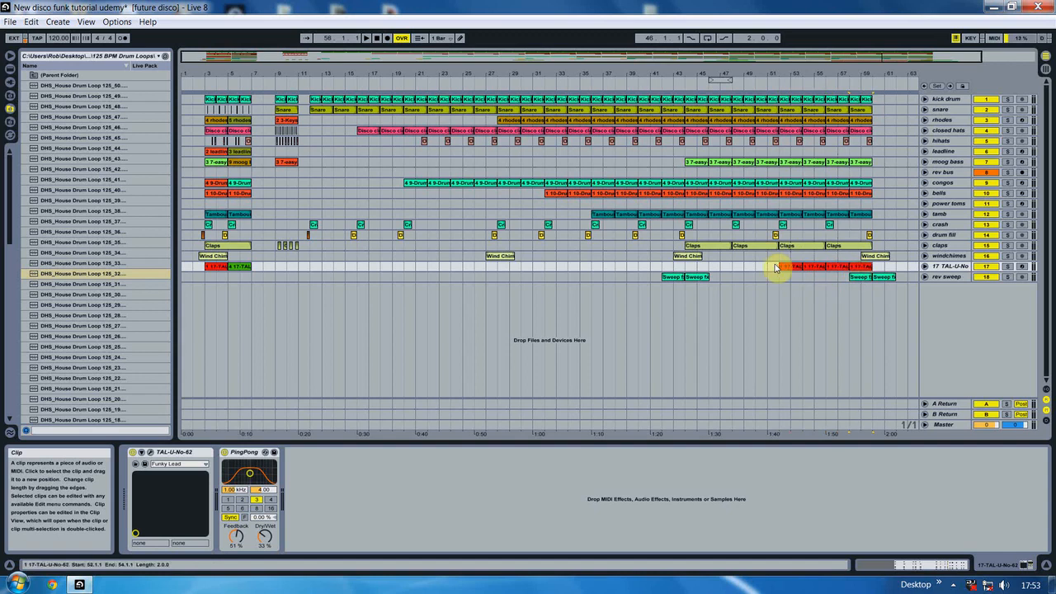
pyautogui.click(753, 266)
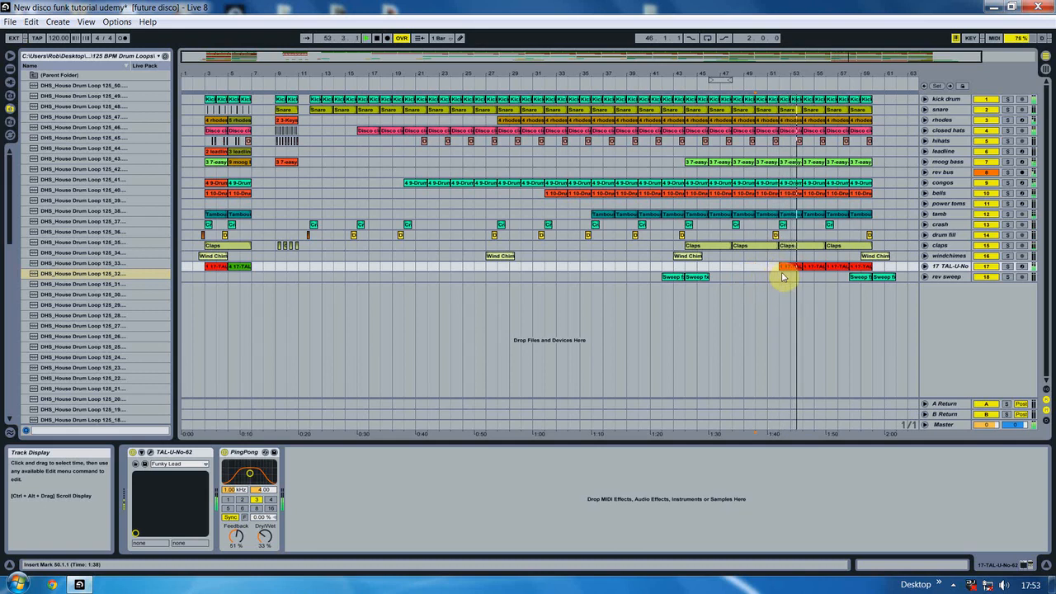
pyautogui.click(783, 267)
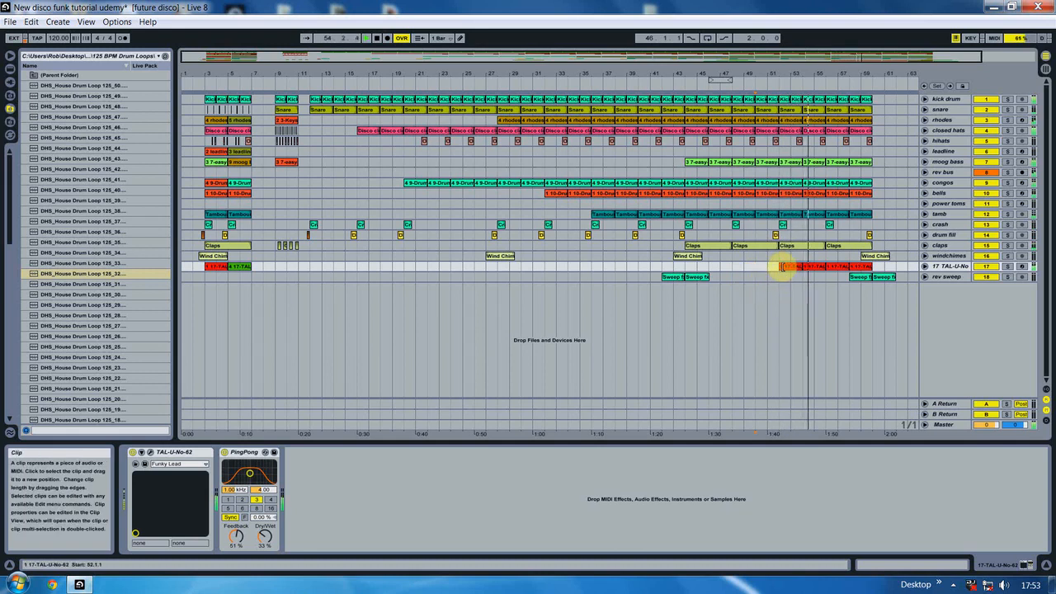
pyautogui.click(784, 269)
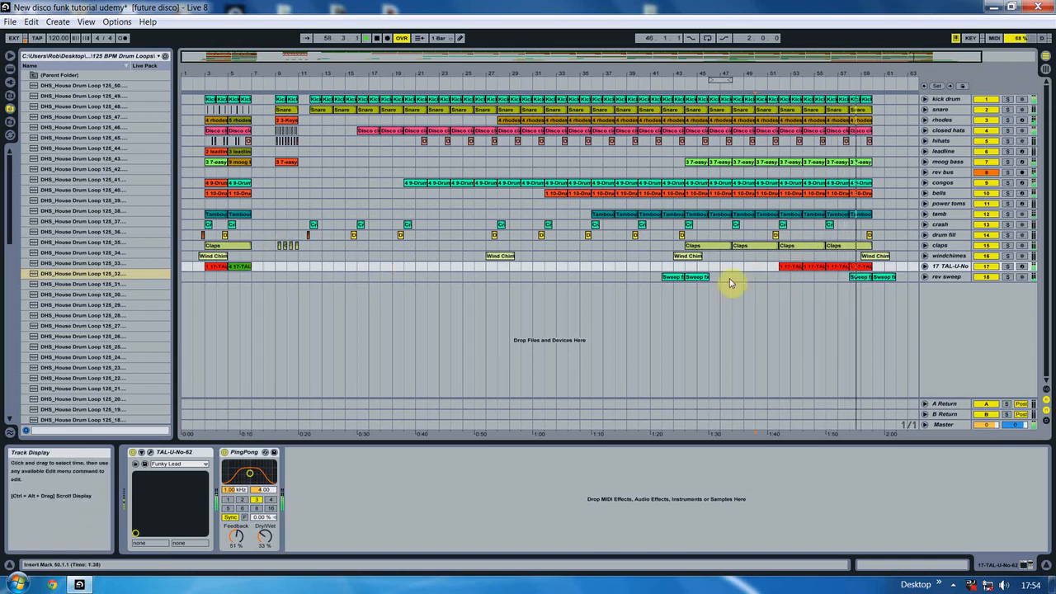
pyautogui.click(863, 270)
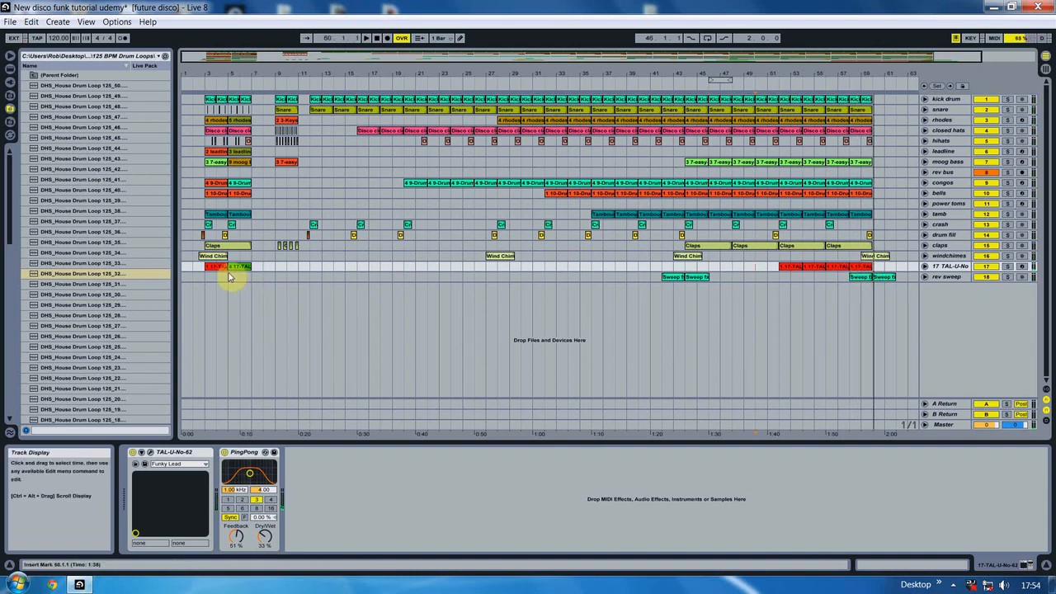
# - Copy the second intro clips of the TAL-U-No, moog bass and rhodes tracks to bar 60
pyautogui.moveTo(234, 266); pyautogui.dragTo(877, 264)
pyautogui.click(231, 193)
pyautogui.click(235, 163)
pyautogui.moveTo(421, 182); pyautogui.dragTo(881, 162)
pyautogui.click(237, 153)
pyautogui.moveTo(237, 121); pyautogui.dragTo(888, 125)
pyautogui.click(243, 141)
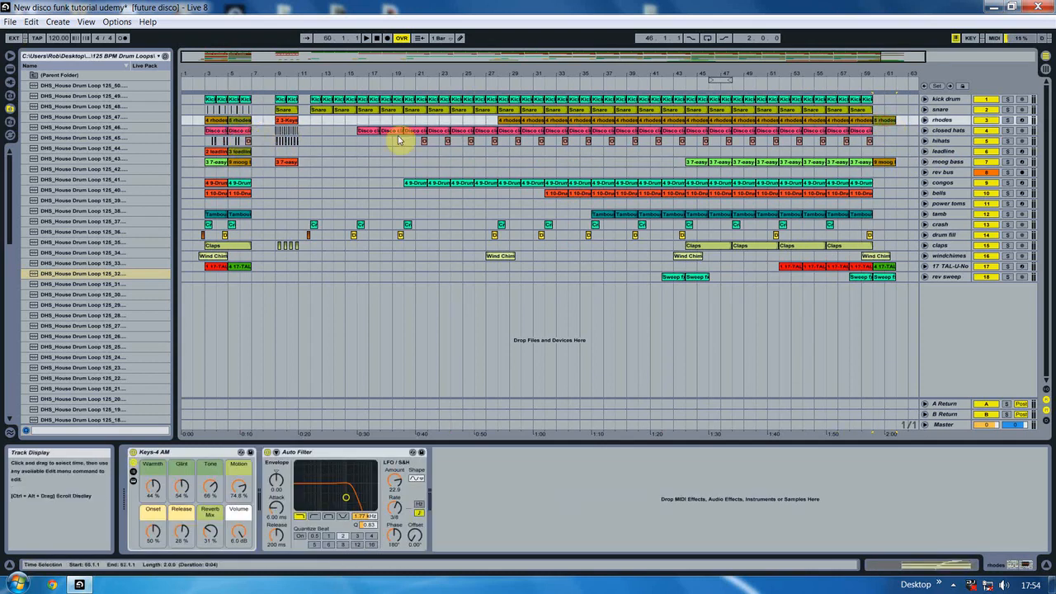
# - Play from bar 59 to hear the chord change at bar 60
pyautogui.click(863, 151)
pyautogui.press('space')
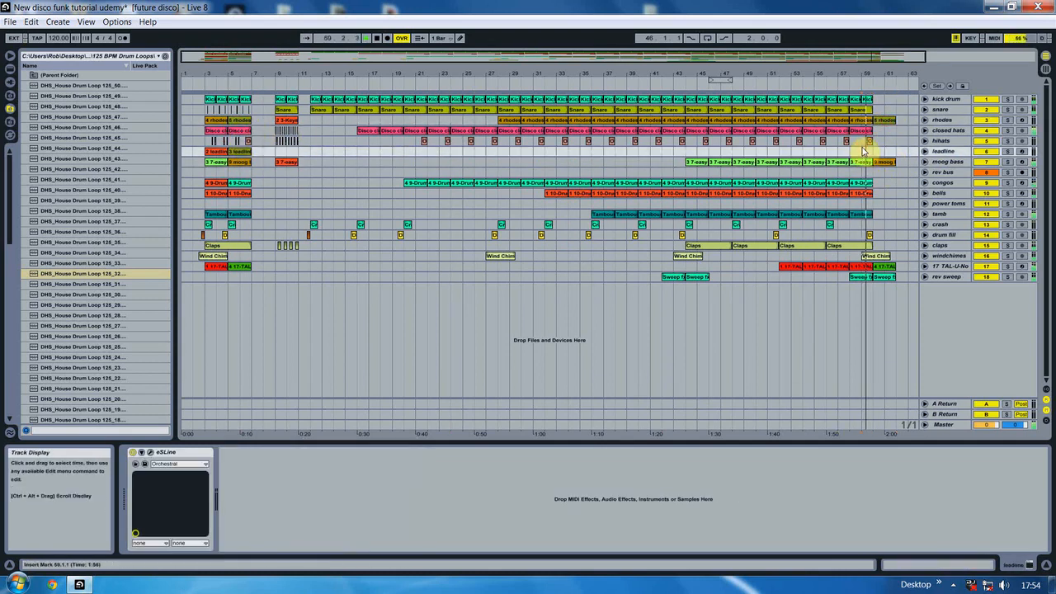
pyautogui.moveTo(894, 74); pyautogui.dragTo(699, 84)
pyautogui.click(725, 165)
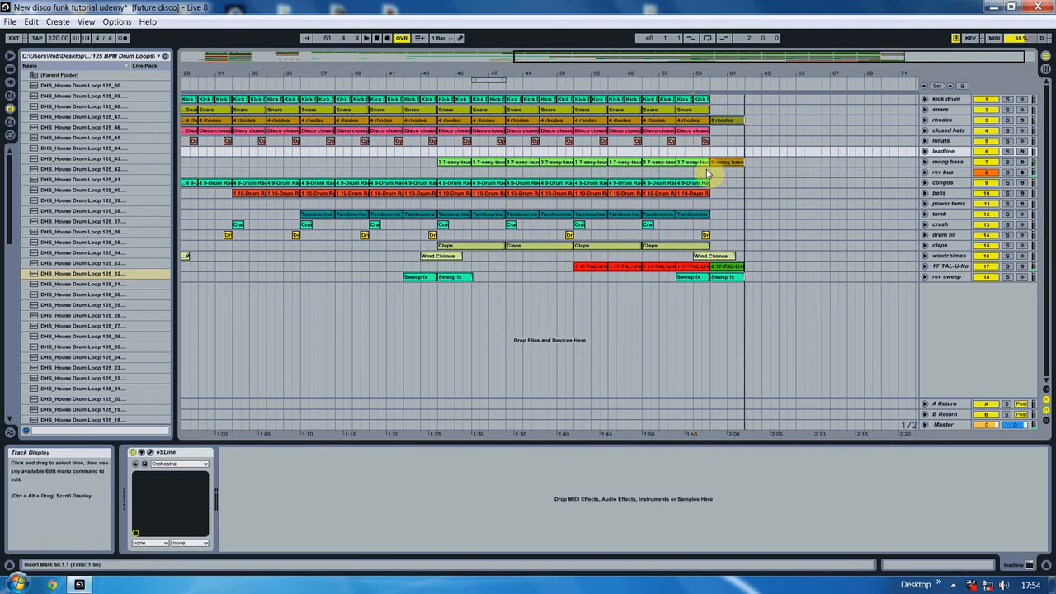
pyautogui.click(692, 172)
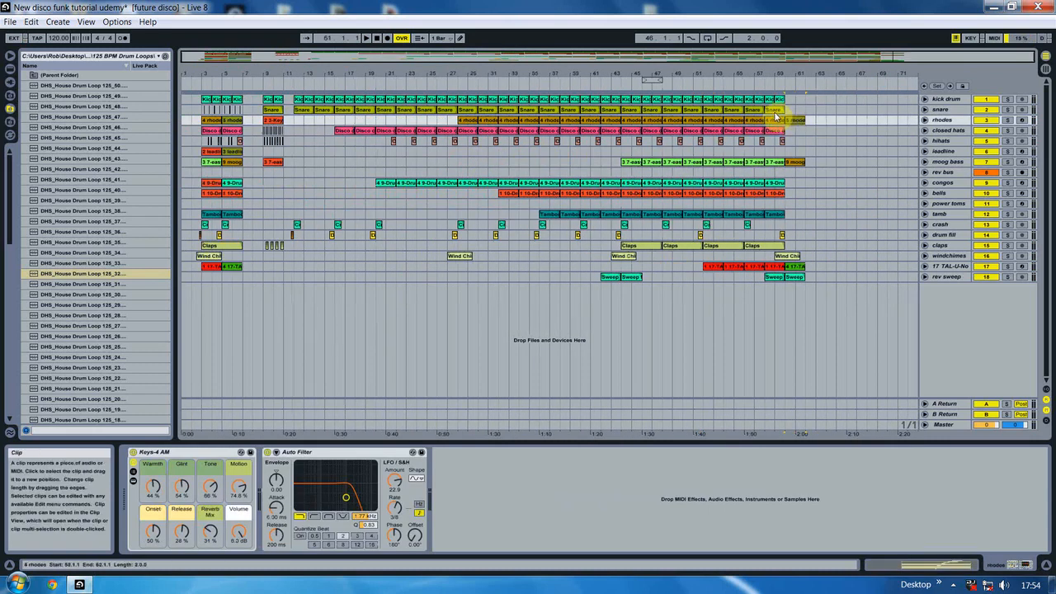
# - Copy the kick, snare, hats, congos, bells, tambourine, crash and claps clips to bar 60, and play from bar 58
pyautogui.moveTo(773, 109)
pyautogui.mouseDown()
pyautogui.moveTo(793, 111)
pyautogui.moveTo(791, 99)
pyautogui.mouseUp()
pyautogui.moveTo(778, 194); pyautogui.dragTo(797, 196)
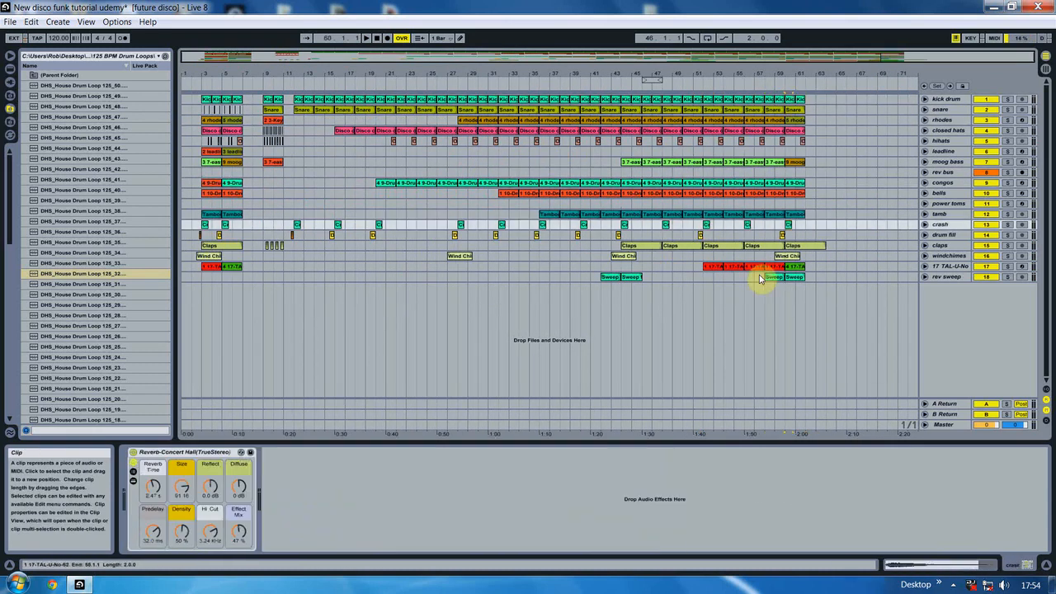
pyautogui.click(765, 279)
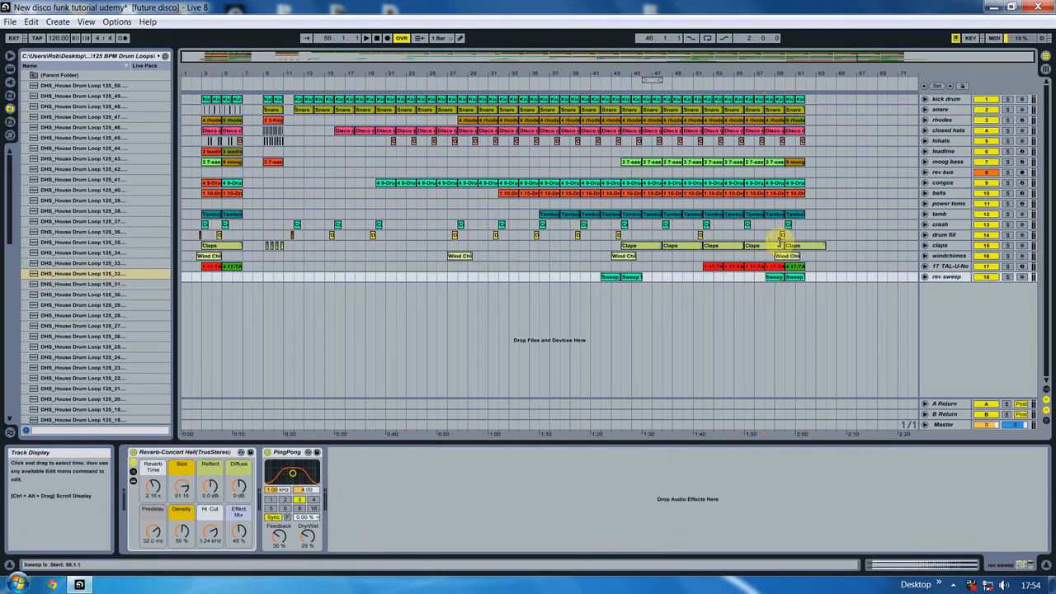
pyautogui.press('space')
pyautogui.moveTo(820, 72); pyautogui.dragTo(748, 192)
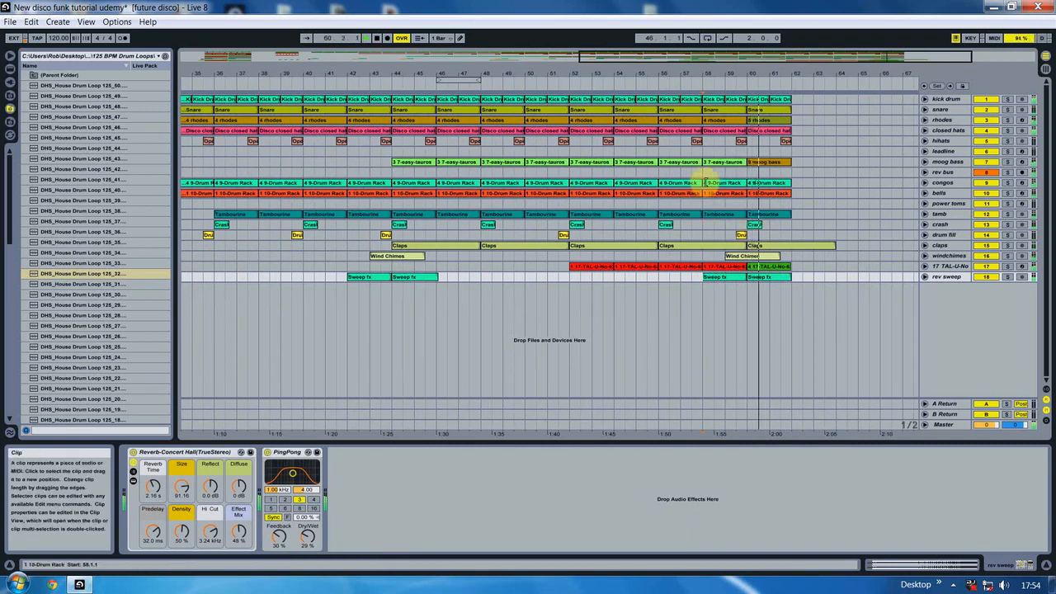
pyautogui.click(712, 132)
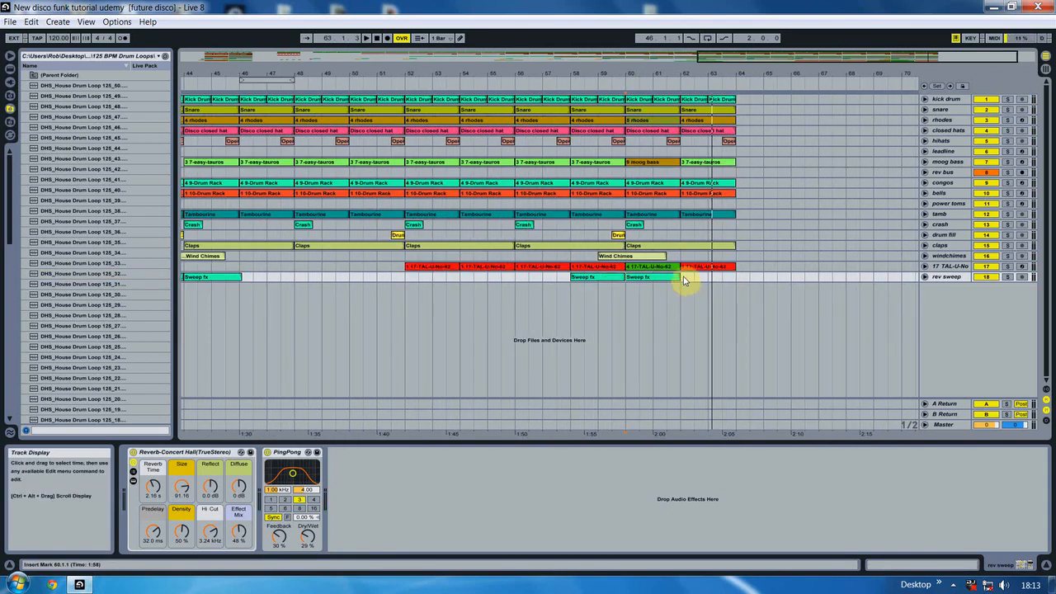
# - Select bars 60 to 64 across all tracks and copy the section to bar 64
pyautogui.click(683, 277)
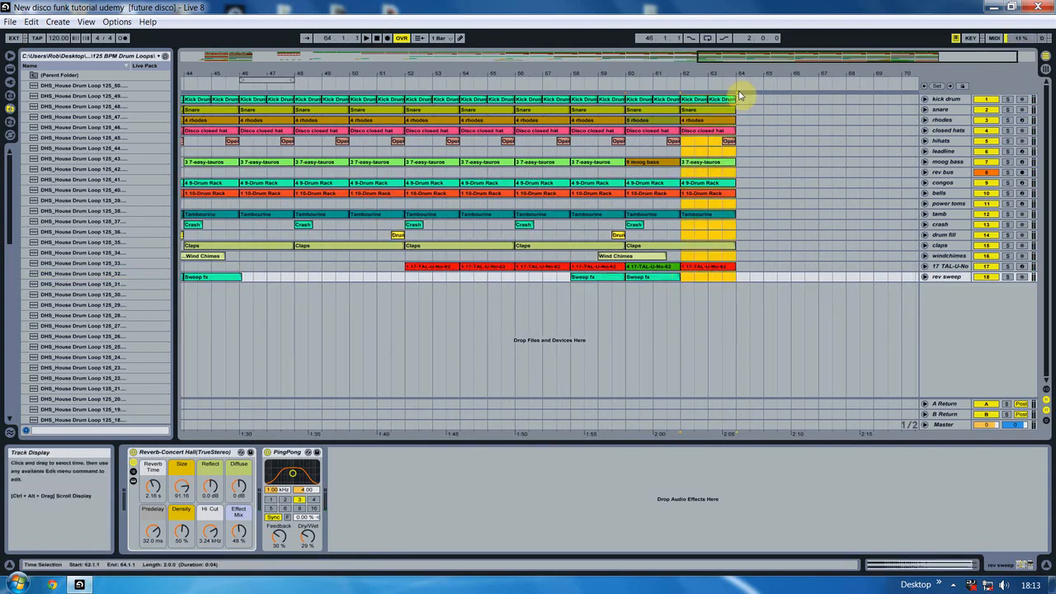
pyautogui.moveTo(683, 280); pyautogui.dragTo(695, 124)
pyautogui.click(634, 269)
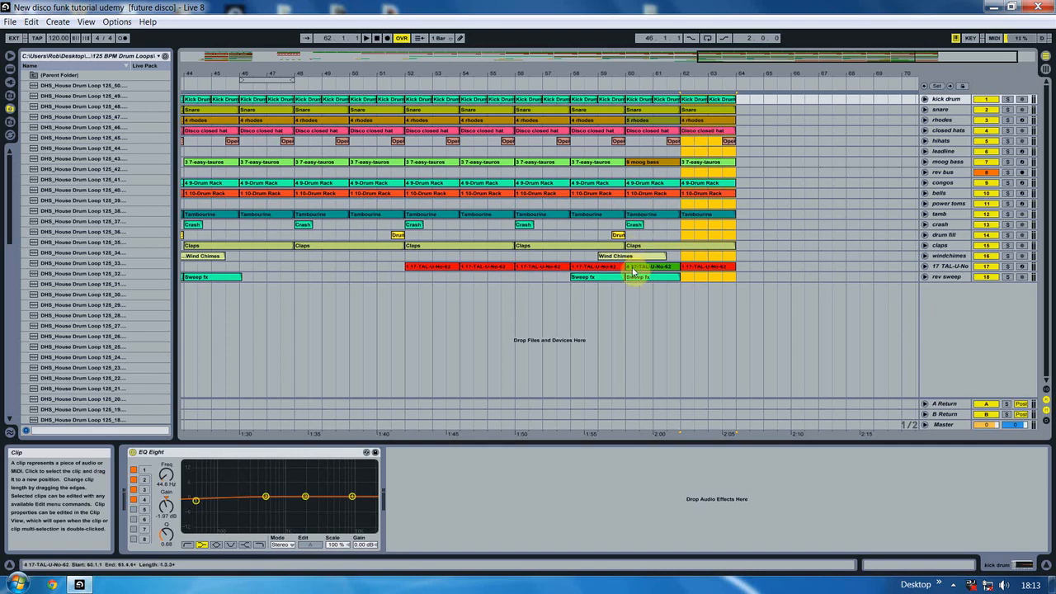
pyautogui.moveTo(627, 278); pyautogui.dragTo(739, 93)
pyautogui.moveTo(641, 99); pyautogui.dragTo(752, 100)
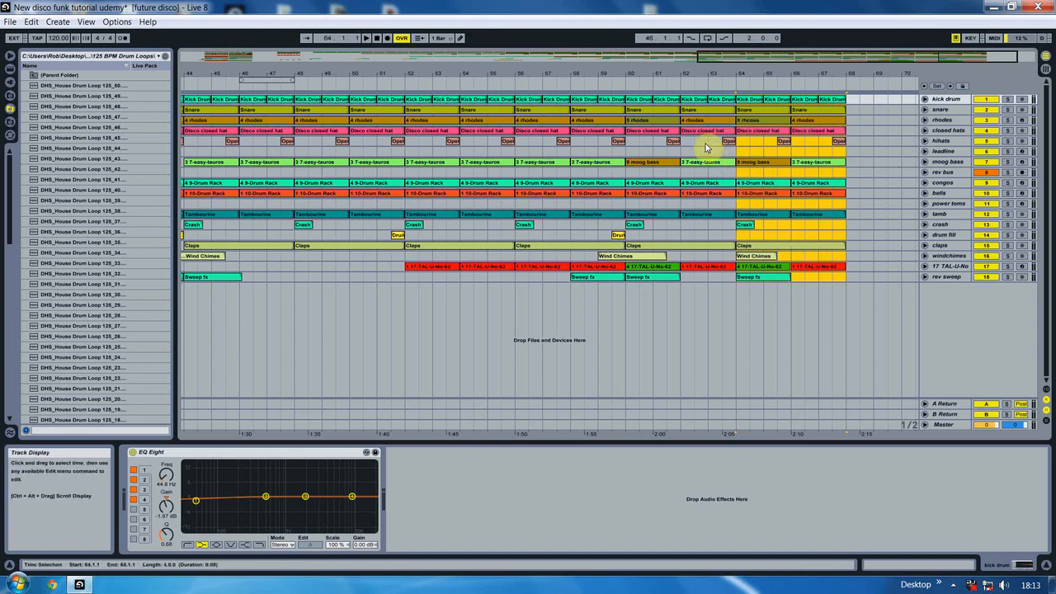
# - Play from bar 59 and copy the crash clip to bars 62 and 66
pyautogui.click(598, 153)
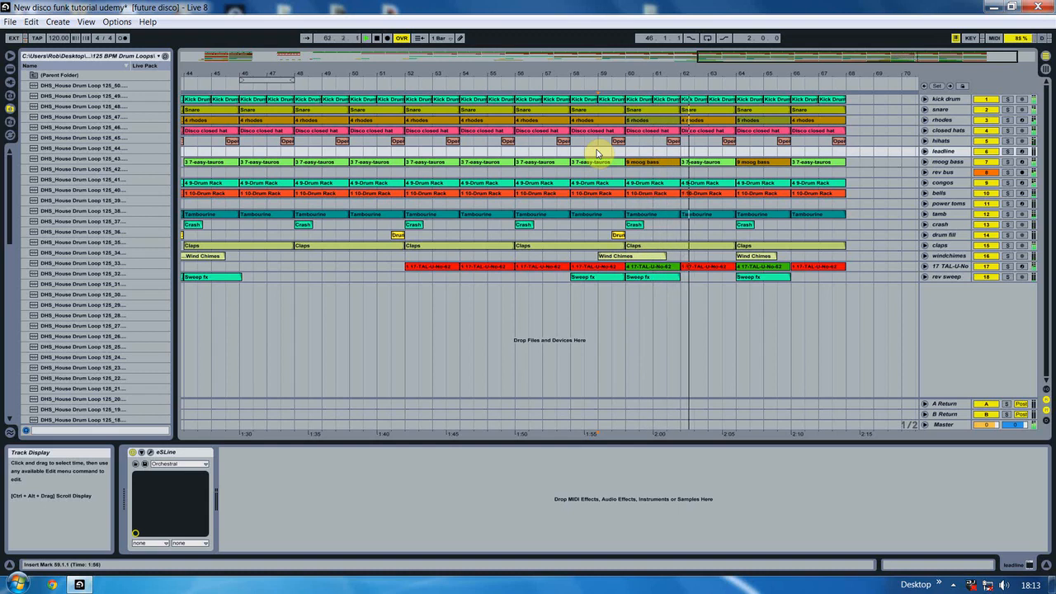
pyautogui.moveTo(636, 228); pyautogui.dragTo(795, 220)
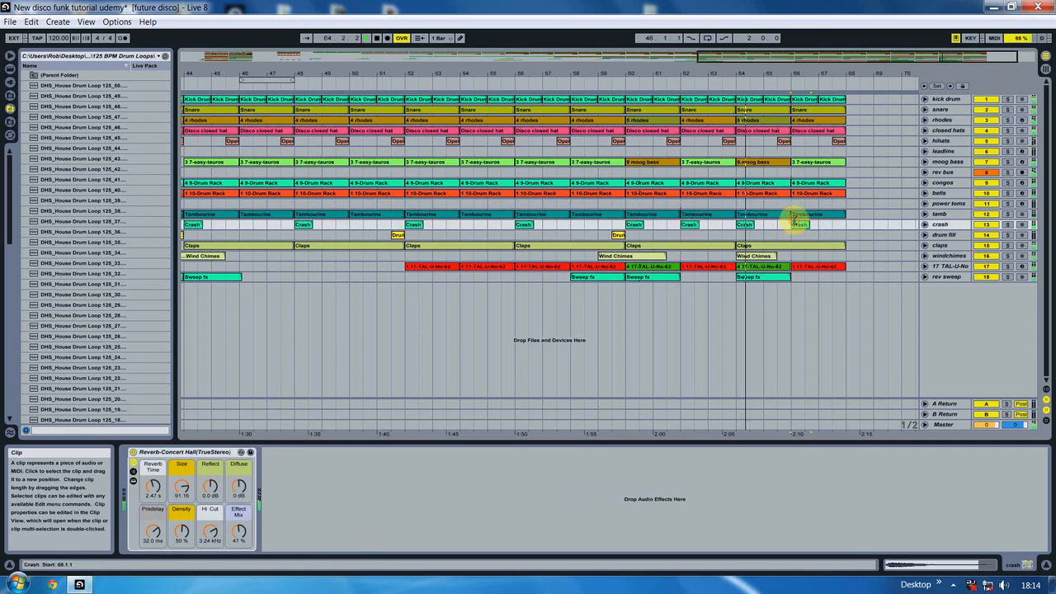
# - Delete the sweep fx clip at bar 64 on the rev sweep track
pyautogui.click(760, 280)
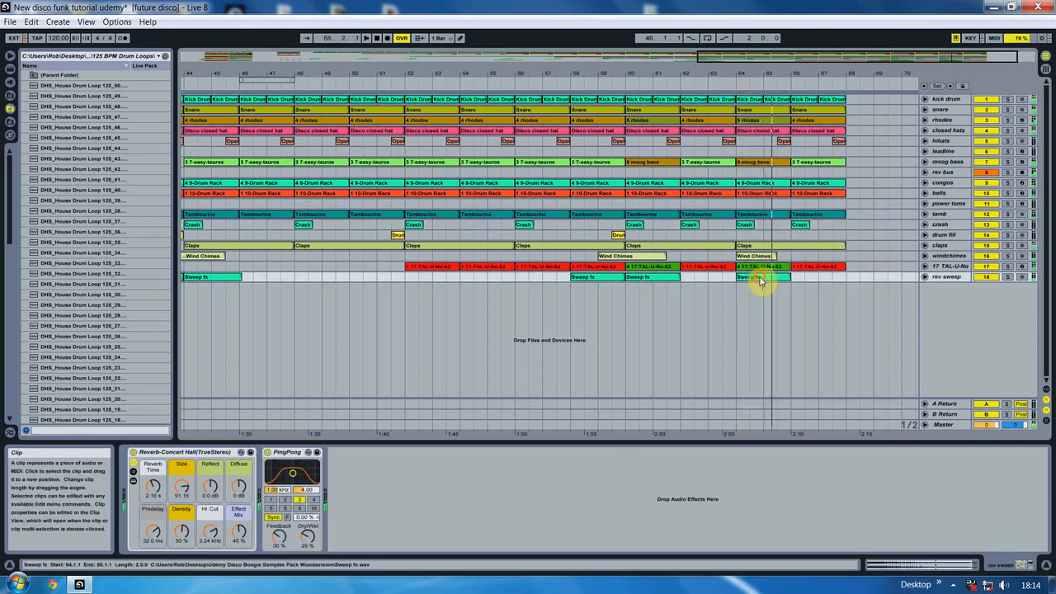
pyautogui.press('Delete')
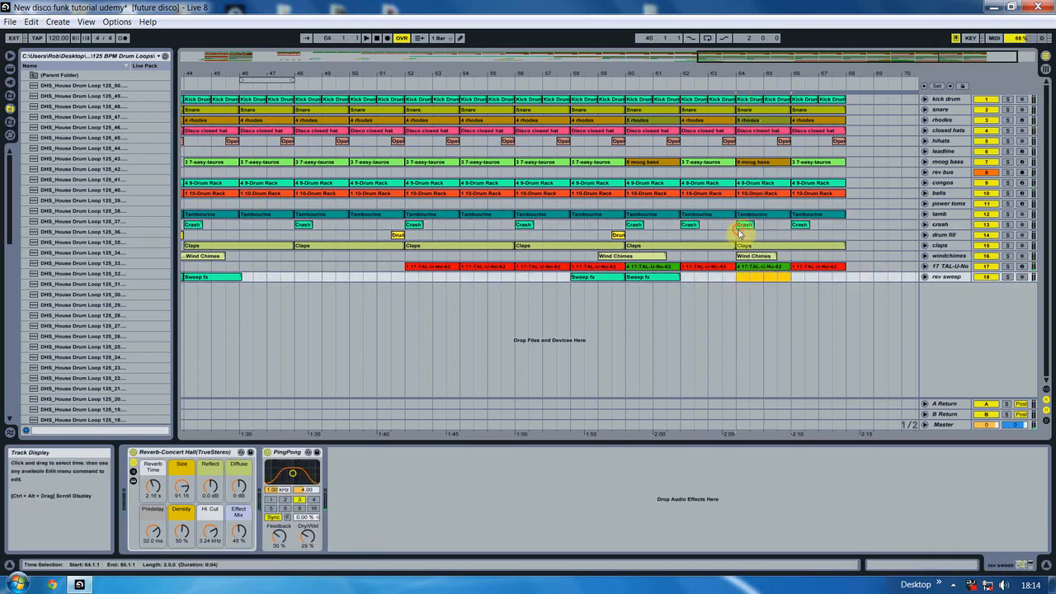
pyautogui.click(743, 225)
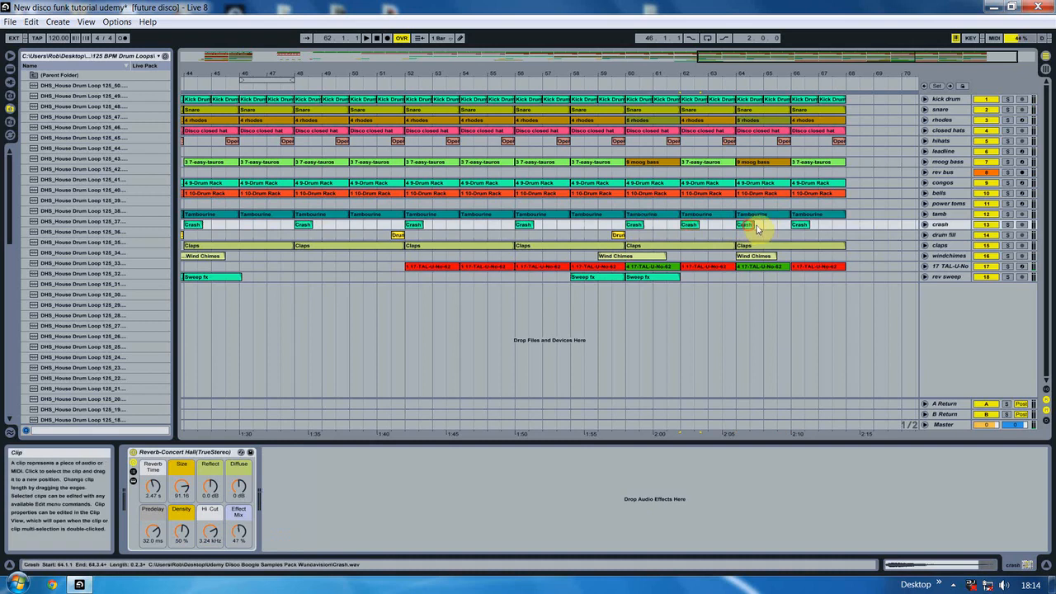
# - Copy the drum fill to the end of bar 67, the sweeps to bars 66 and 68, and the wind chimes to bars 63 and 67
pyautogui.moveTo(617, 234); pyautogui.dragTo(835, 236)
pyautogui.click(643, 278)
pyautogui.moveTo(569, 279); pyautogui.dragTo(851, 256)
pyautogui.moveTo(785, 74); pyautogui.dragTo(714, 73)
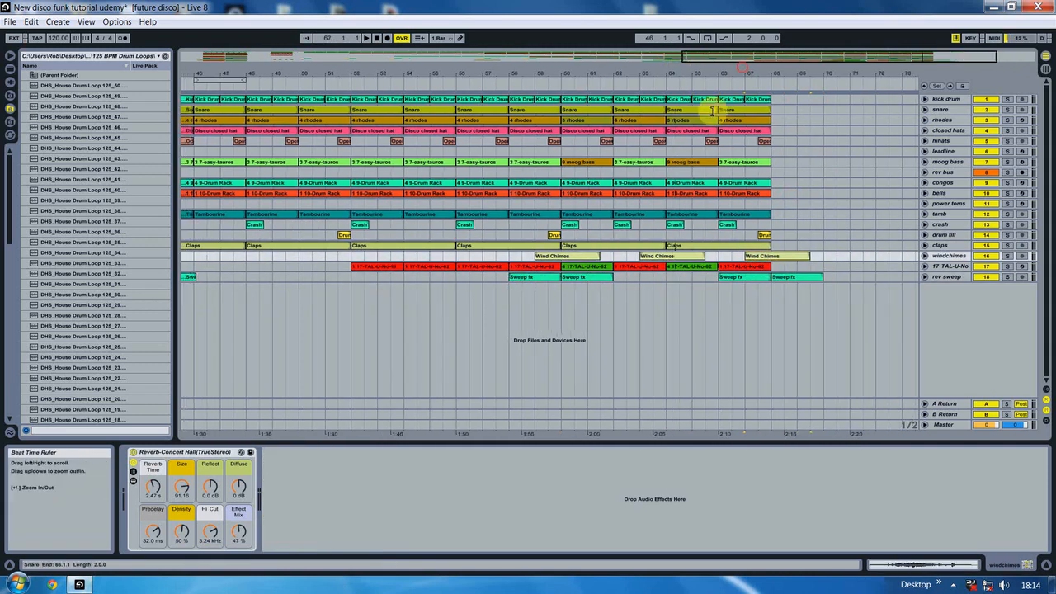
# - Copy the open hat clip from the end of bar 59 repeatedly to fill bars 60 and 61
pyautogui.click(782, 98)
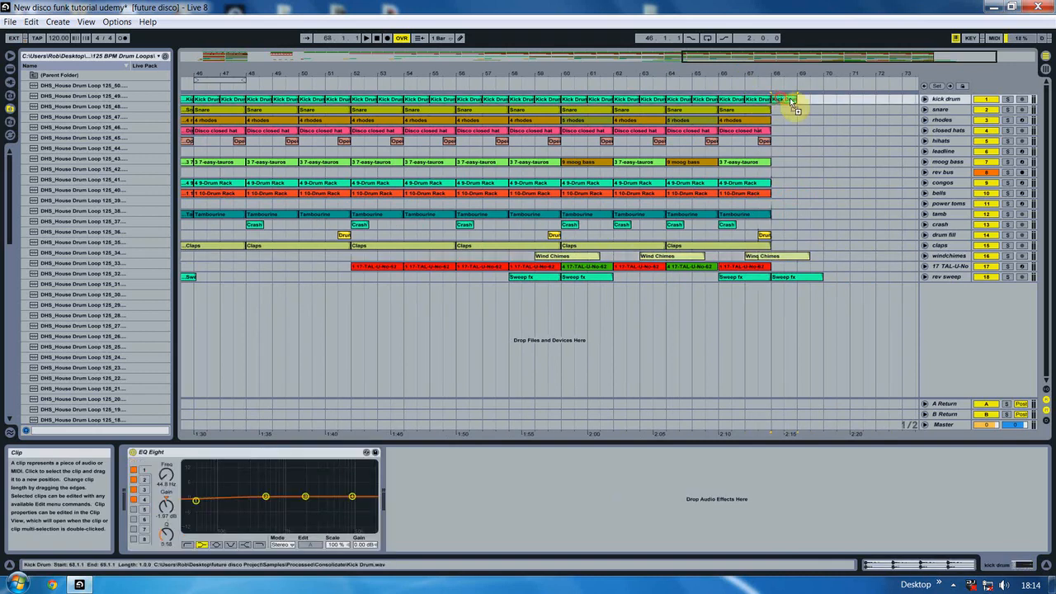
pyautogui.click(564, 151)
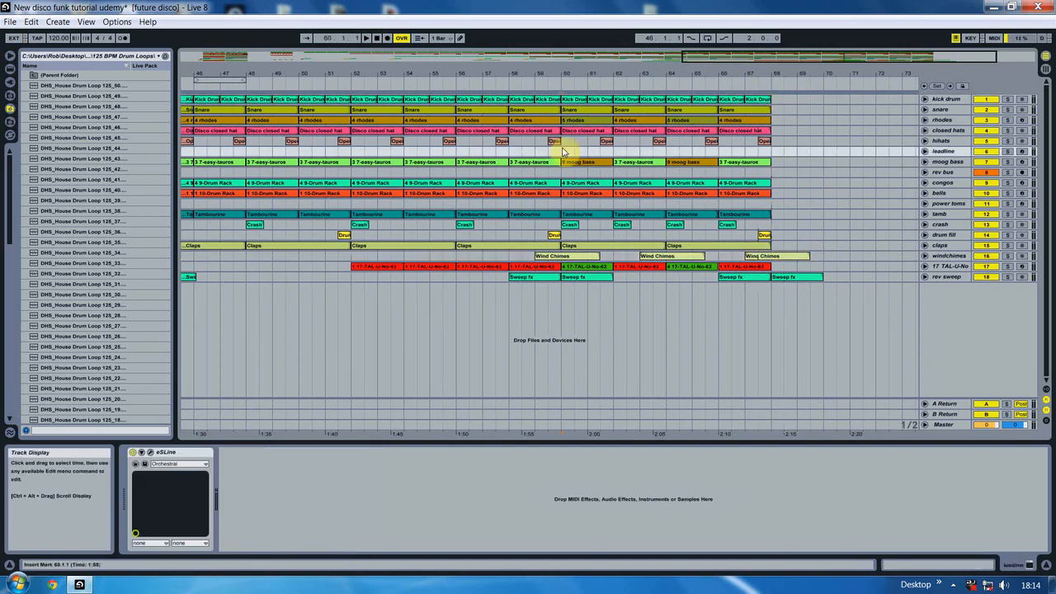
pyautogui.click(925, 141)
pyautogui.moveTo(566, 73); pyautogui.dragTo(548, 123)
pyautogui.click(538, 142)
pyautogui.click(567, 143)
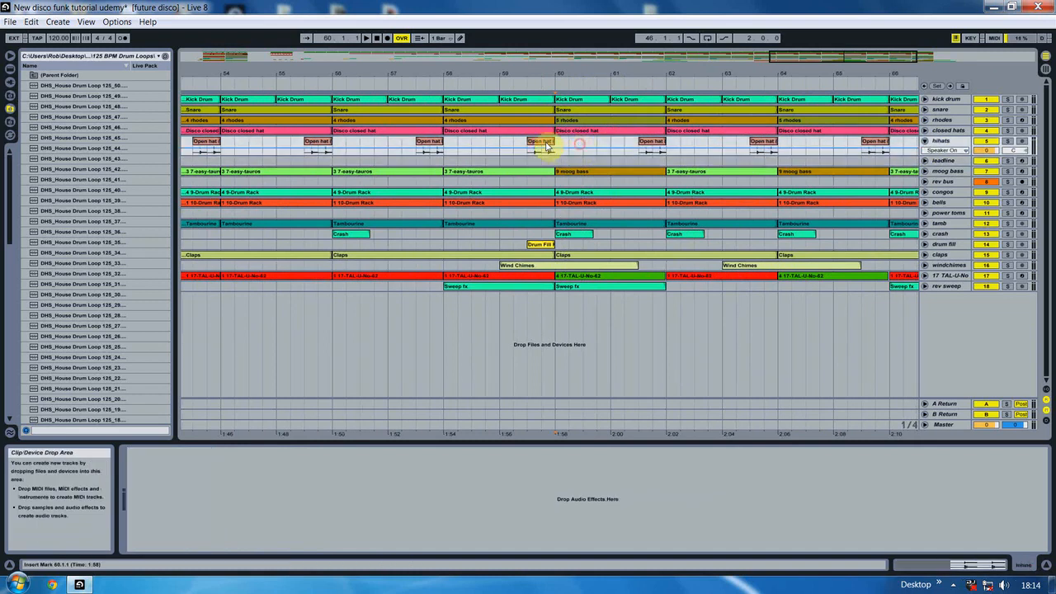
pyautogui.hotkey('ctrl', 'v')
pyautogui.hotkey('ctrl', 'v')
pyautogui.hotkey('ctrl', 'v')
pyautogui.hotkey('ctrl', 'v')
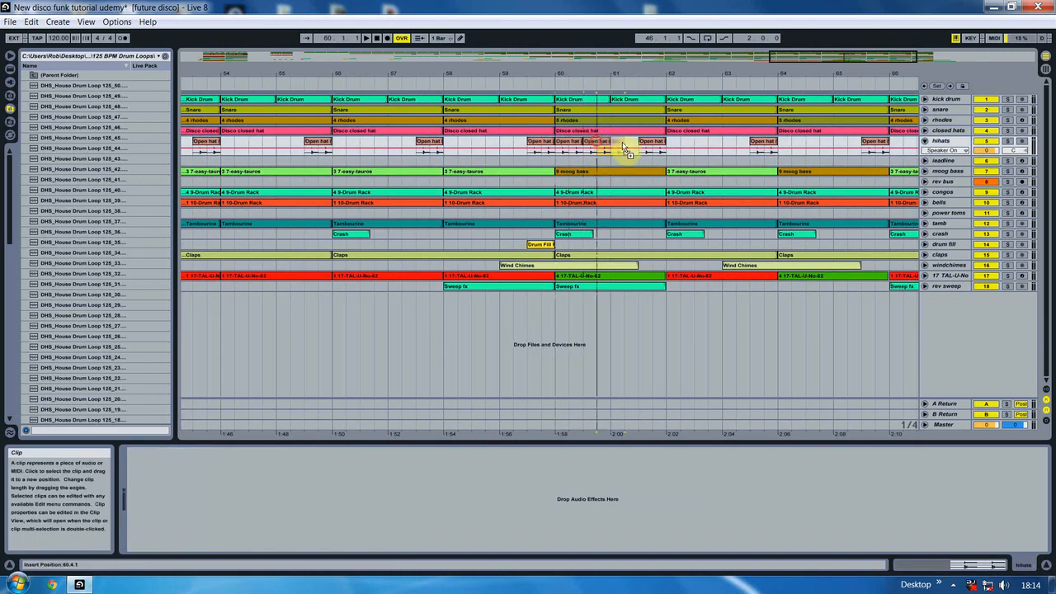
pyautogui.hotkey('ctrl', 'v')
# - Continue the open hat copies through bars 62 and 63, and fold the hihats track
pyautogui.hotkey('ctrl', 'v')
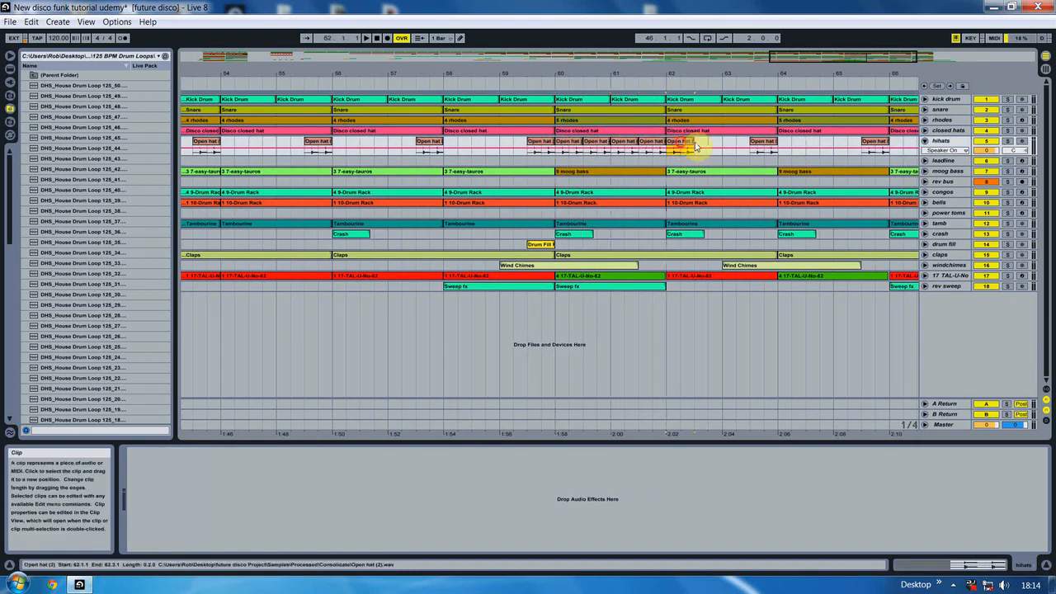
pyautogui.click(708, 146)
pyautogui.click(729, 146)
pyautogui.hotkey('ctrl', 'v')
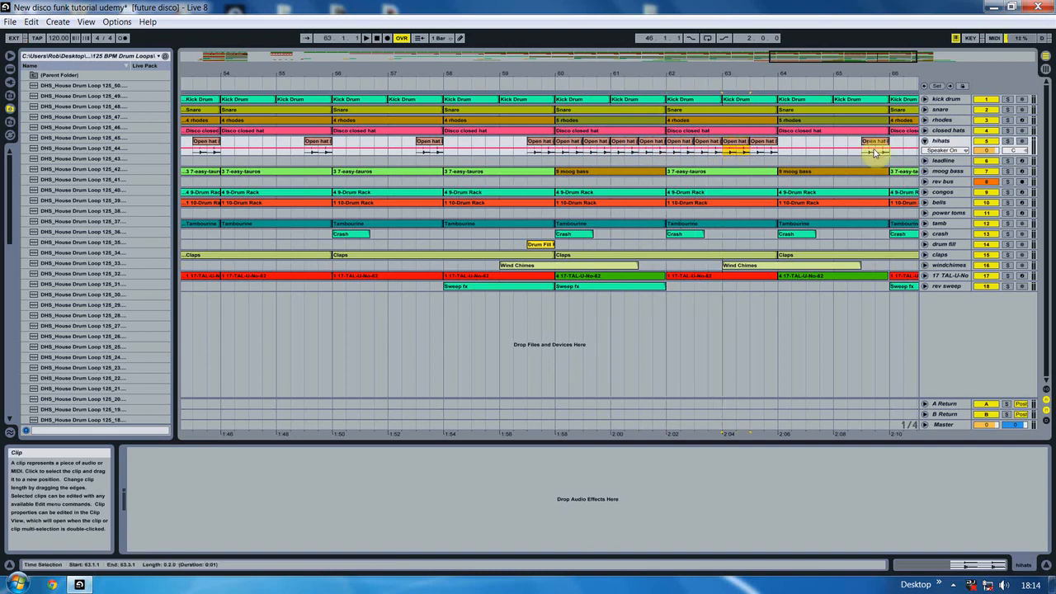
pyautogui.click(924, 141)
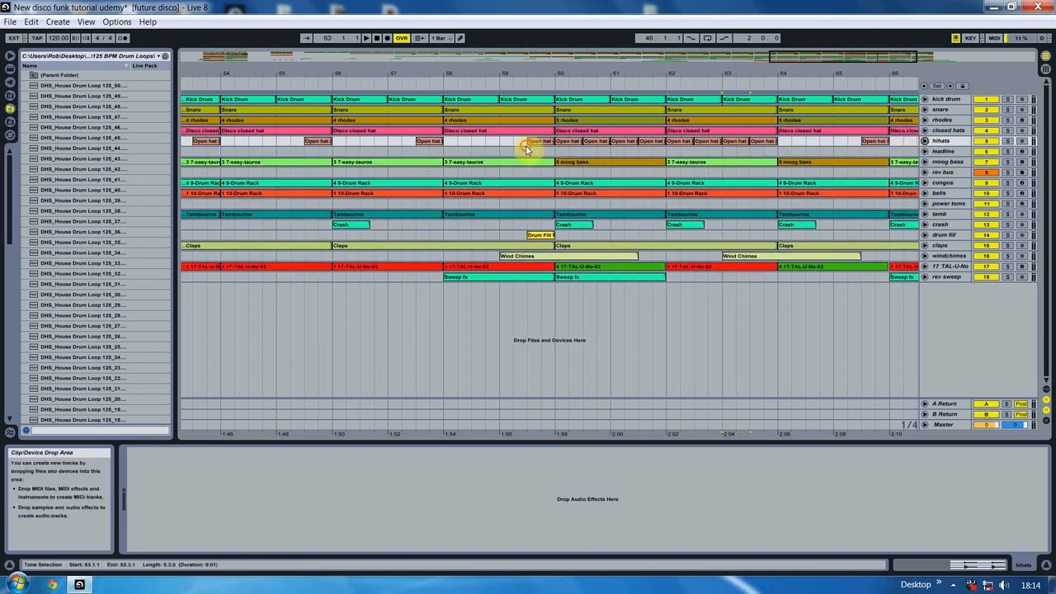
# - Play from the middle of bar 59 and fill bars 64 to 67 with copies of the open hat clip
pyautogui.click(519, 153)
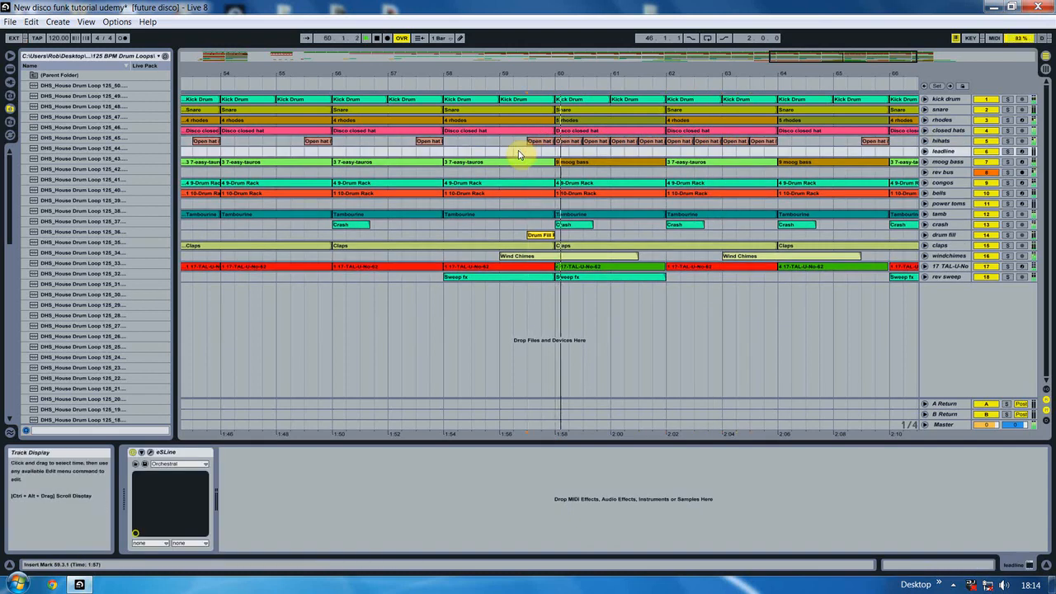
pyautogui.moveTo(601, 71); pyautogui.dragTo(505, 63)
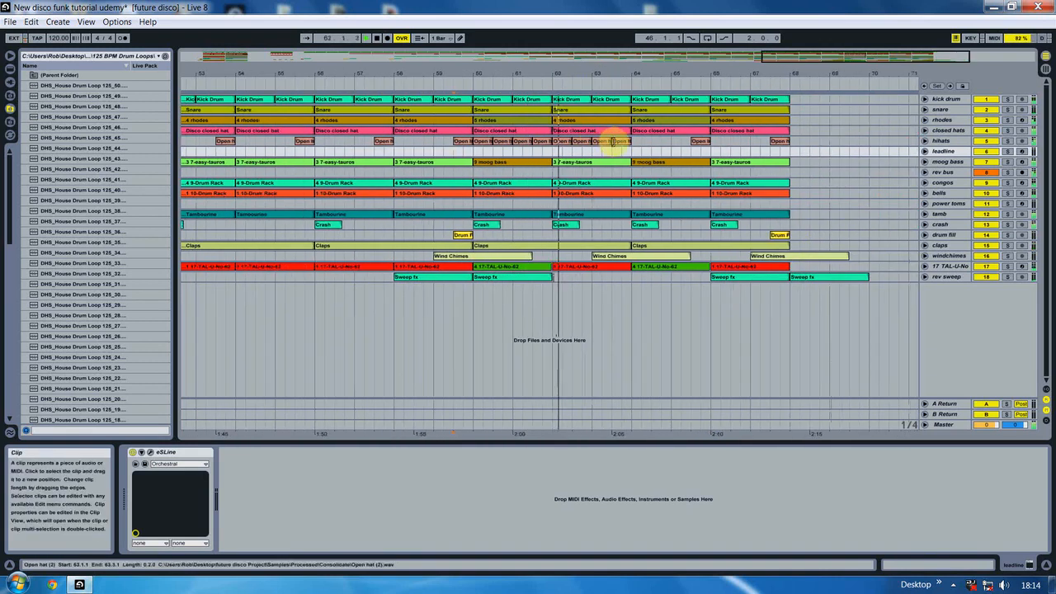
pyautogui.click(656, 144)
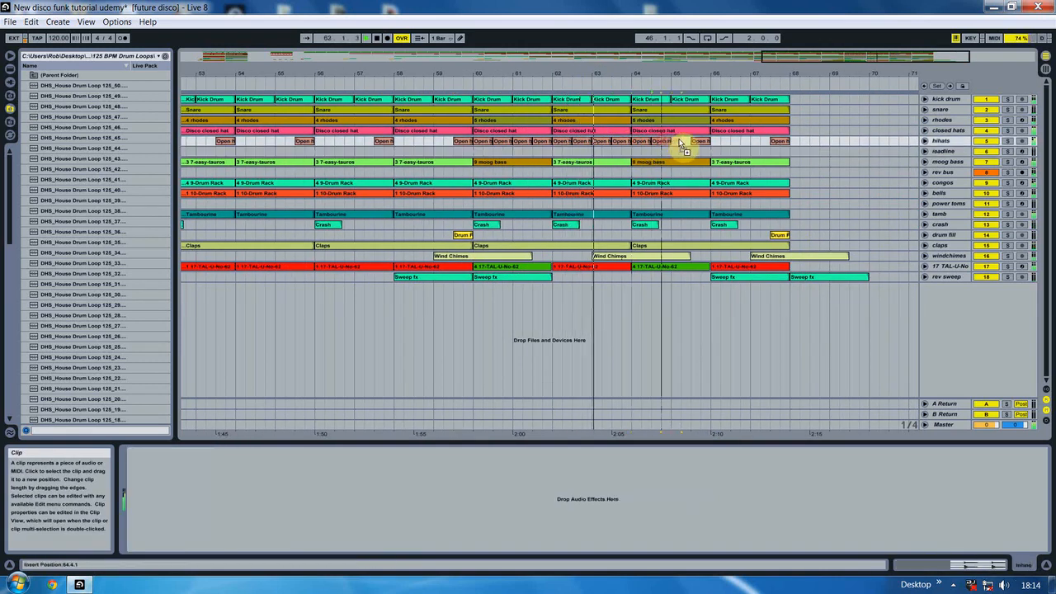
pyautogui.click(753, 146)
pyautogui.moveTo(753, 146); pyautogui.dragTo(771, 147)
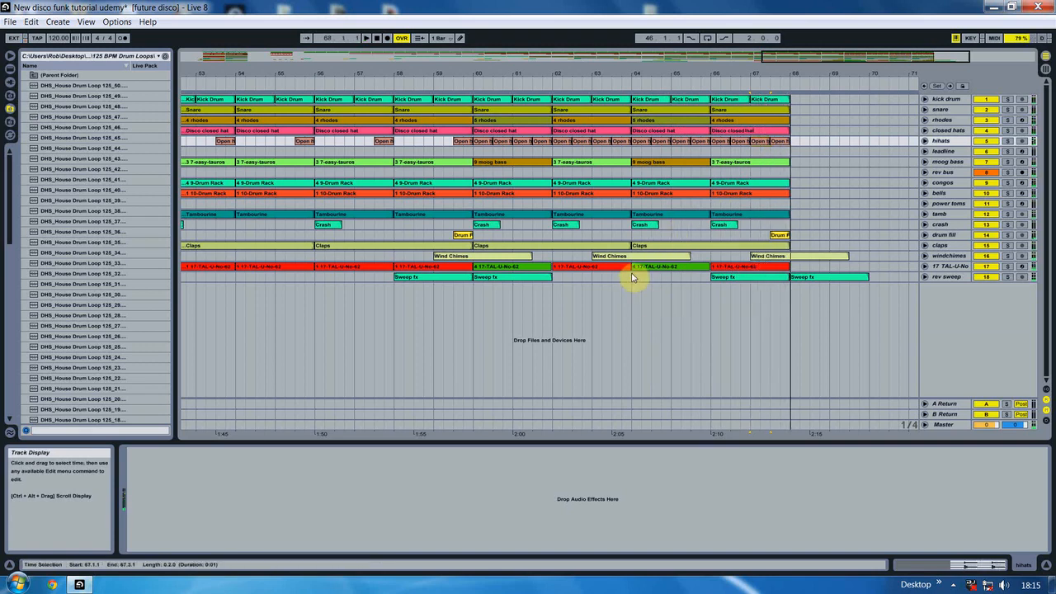
# - Copy the section from bar 64 to 66 across the tracks to bar 68 and play it
pyautogui.moveTo(632, 277); pyautogui.dragTo(683, 144)
pyautogui.moveTo(707, 105); pyautogui.dragTo(813, 99)
pyautogui.press('space')
pyautogui.click(925, 277)
pyautogui.click(925, 277)
pyautogui.press('space')
# - Delete the wind chimes fragment before bar 68 and extend the remaining clip's start back to bar 67
pyautogui.click(779, 257)
pyautogui.press('Delete')
pyautogui.moveTo(791, 257); pyautogui.dragTo(760, 261)
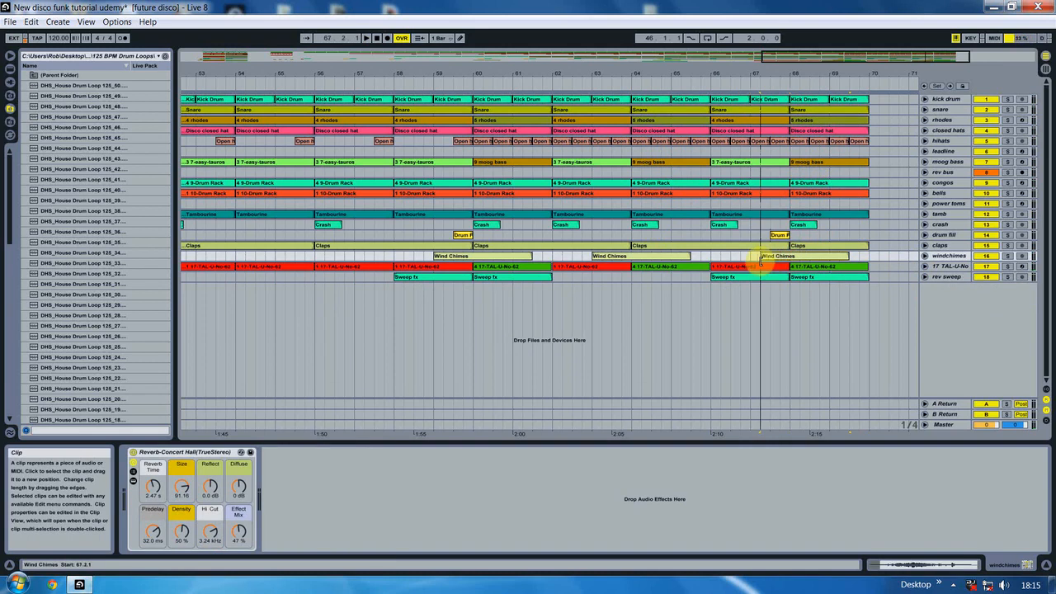
pyautogui.click(925, 255)
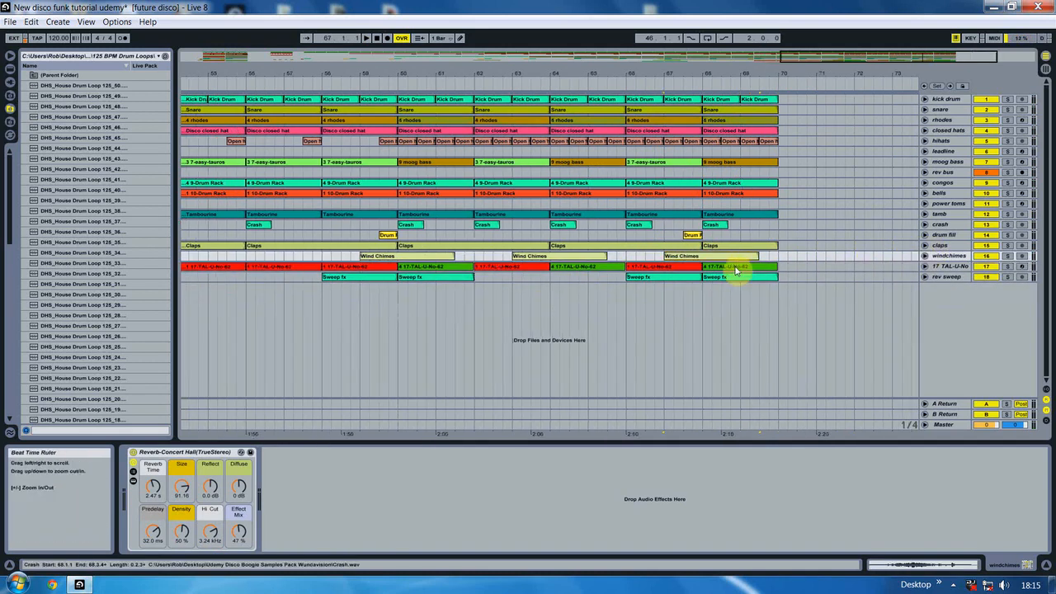
# - Copy the kick drum and snare clips to fill bars 70 to 74
pyautogui.click(704, 278)
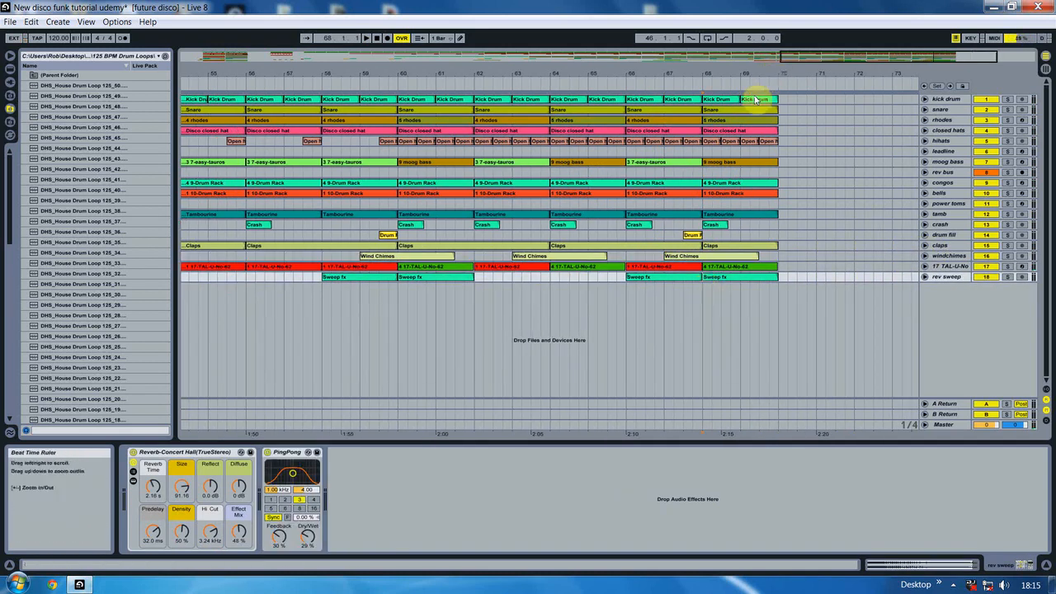
pyautogui.moveTo(768, 99); pyautogui.dragTo(805, 101)
pyautogui.click(824, 100)
pyautogui.hotkey('ctrl', 'v')
pyautogui.click(863, 100)
pyautogui.hotkey('ctrl', 'v')
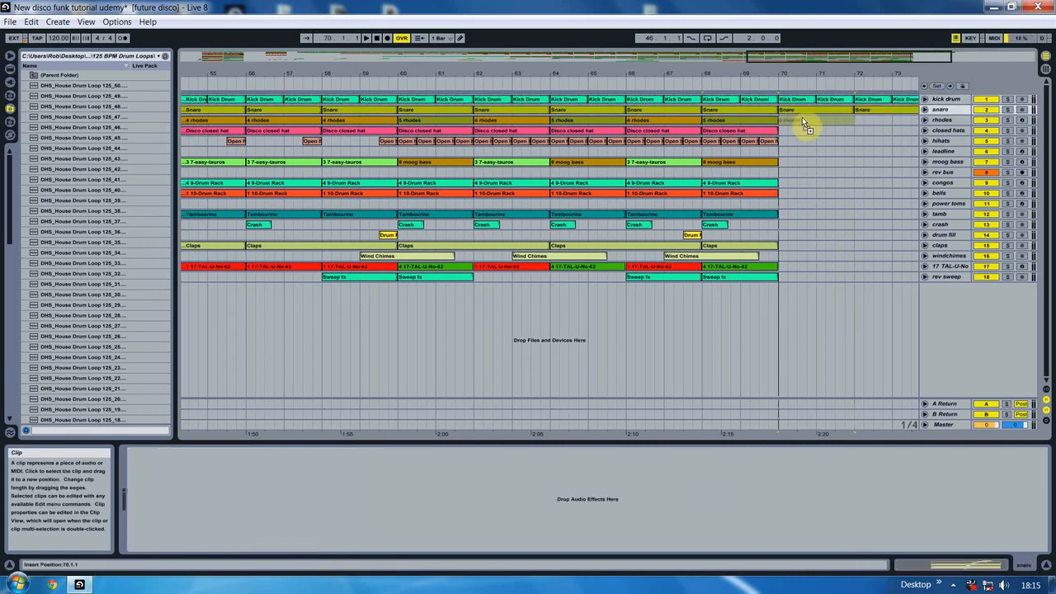
# - Place copies of the 4 rhodes clip at bars 70 and 72, and play from bar 69
pyautogui.moveTo(802, 117); pyautogui.dragTo(775, 120)
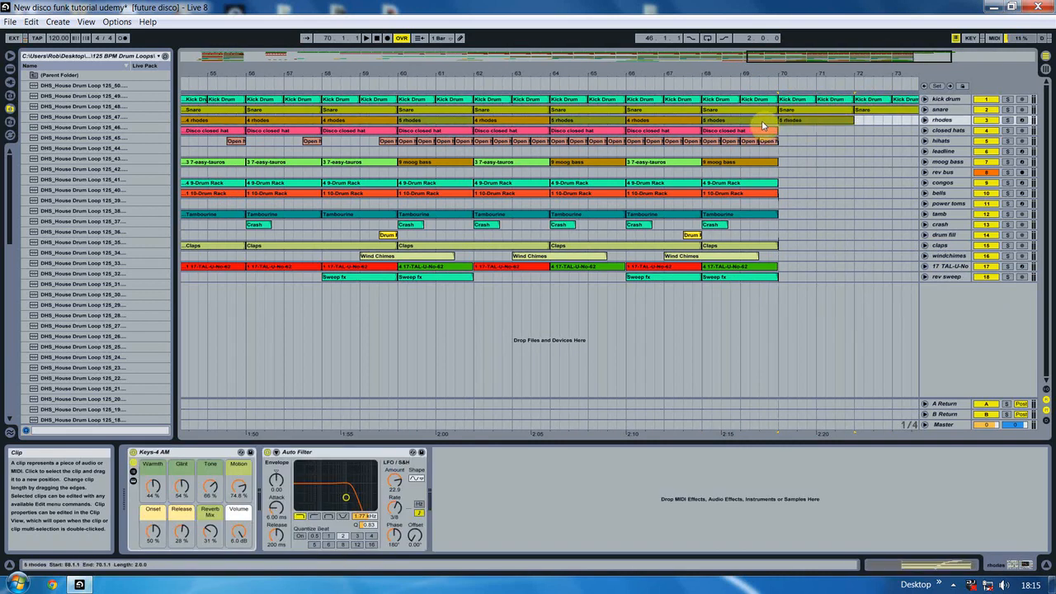
pyautogui.moveTo(785, 126)
pyautogui.mouseDown()
pyautogui.moveTo(634, 124)
pyautogui.moveTo(869, 124)
pyautogui.mouseUp()
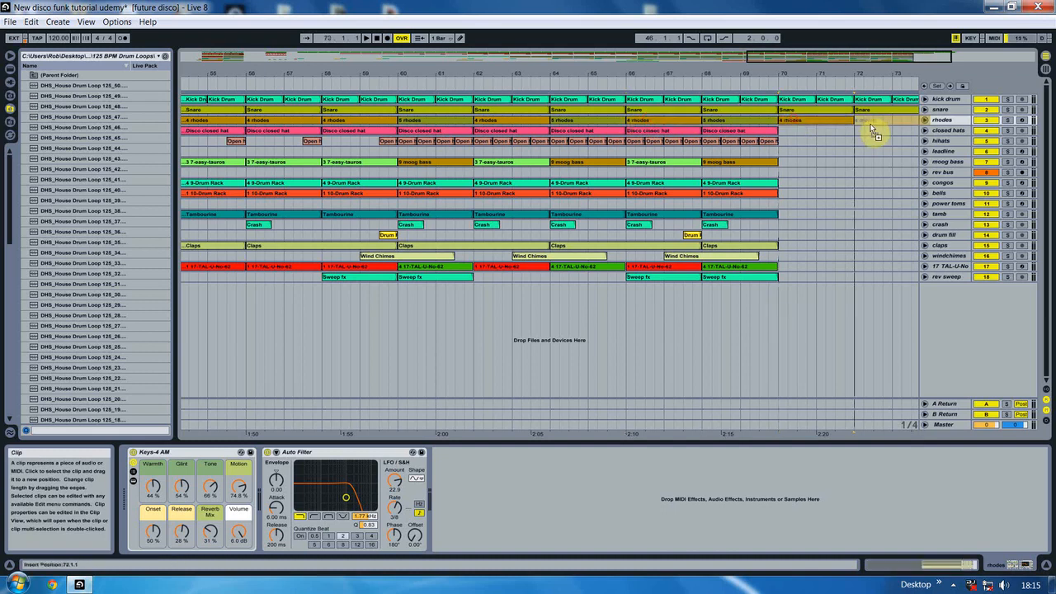
pyautogui.click(757, 152)
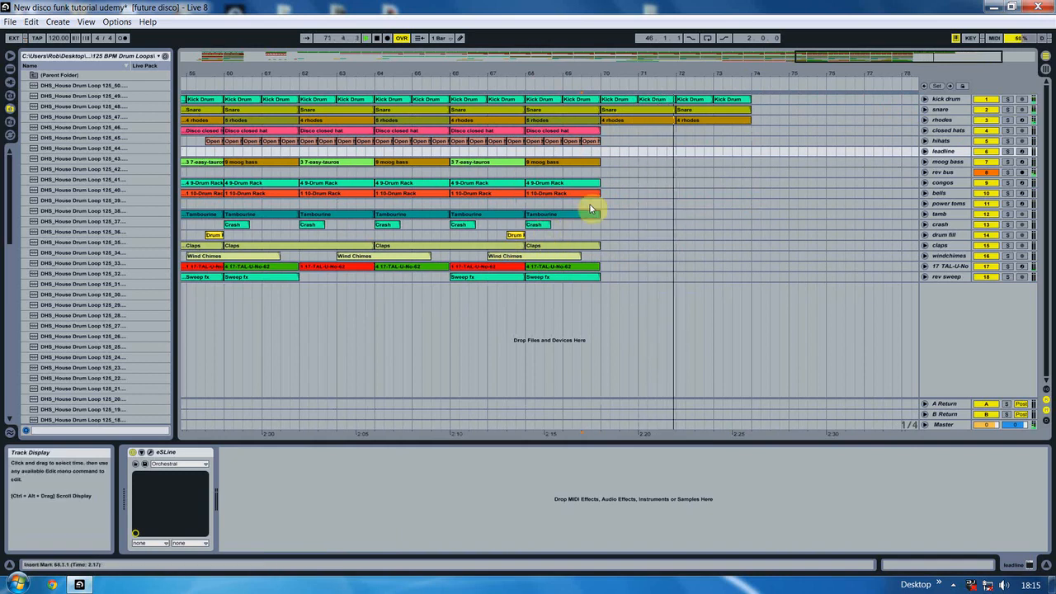
# - Copy the crash to bar 70 and the drum fill to the end of bar 69, and play the transition
pyautogui.moveTo(537, 229); pyautogui.dragTo(617, 222)
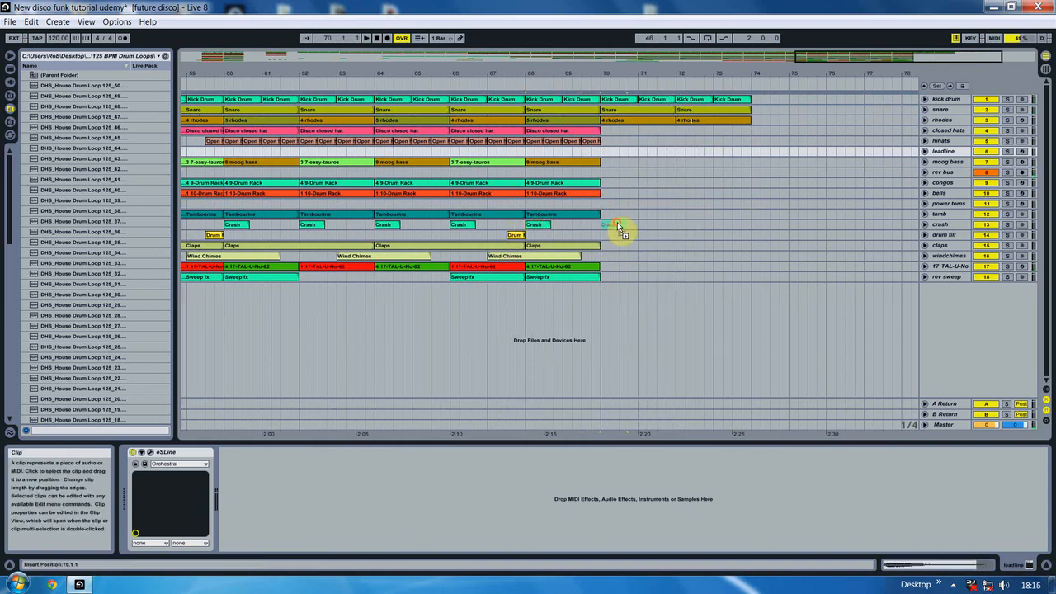
pyautogui.moveTo(519, 237); pyautogui.dragTo(589, 239)
pyautogui.click(532, 277)
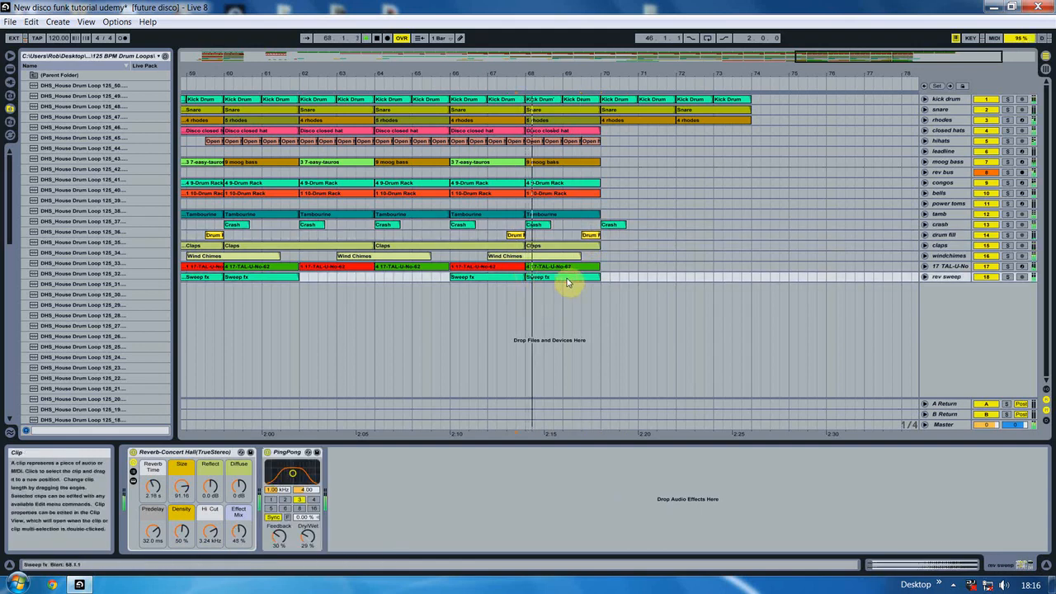
# - Move the two sweep fx clips to bars 68 and 70, and play the transition from bar 67
pyautogui.click(924, 276)
pyautogui.moveTo(552, 279); pyautogui.dragTo(631, 283)
pyautogui.moveTo(512, 278); pyautogui.dragTo(595, 282)
pyautogui.click(510, 289)
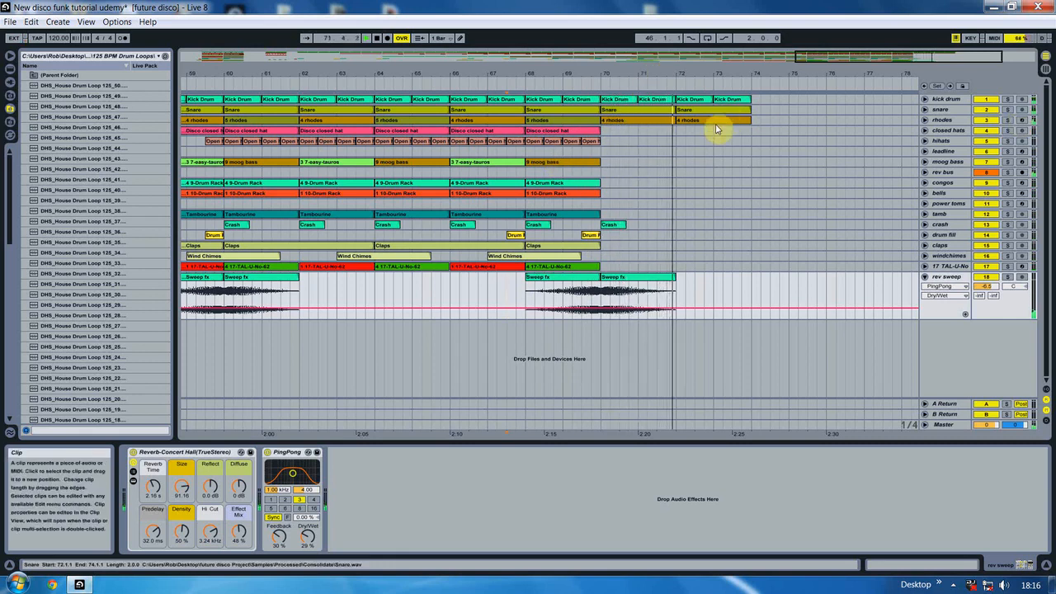
# - Select the kick, snare and rhodes section from bar 70 to 74 and copy it to bar 74
pyautogui.click(608, 107)
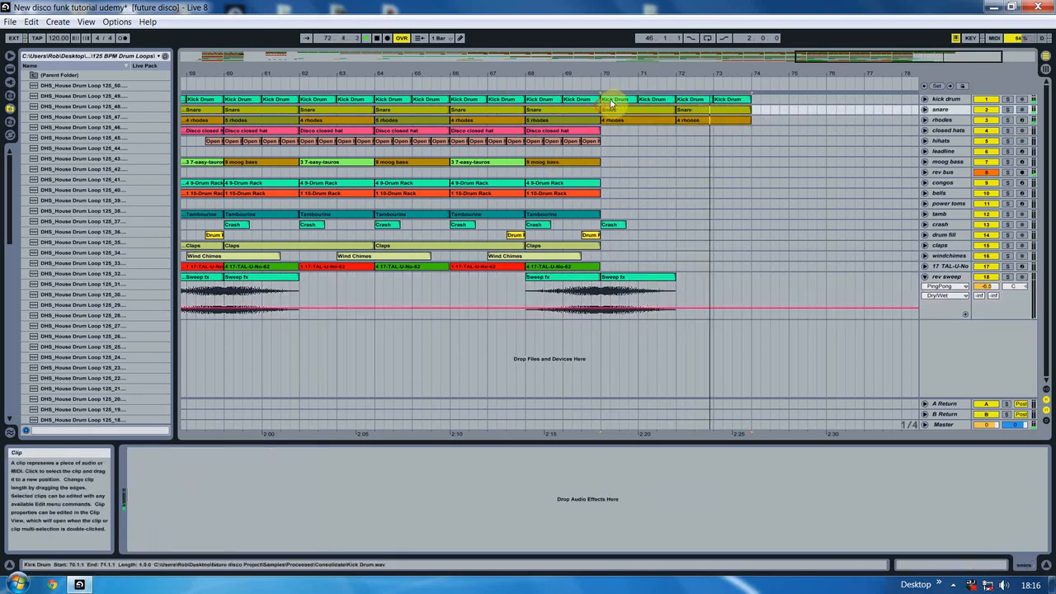
pyautogui.moveTo(758, 102); pyautogui.dragTo(771, 105)
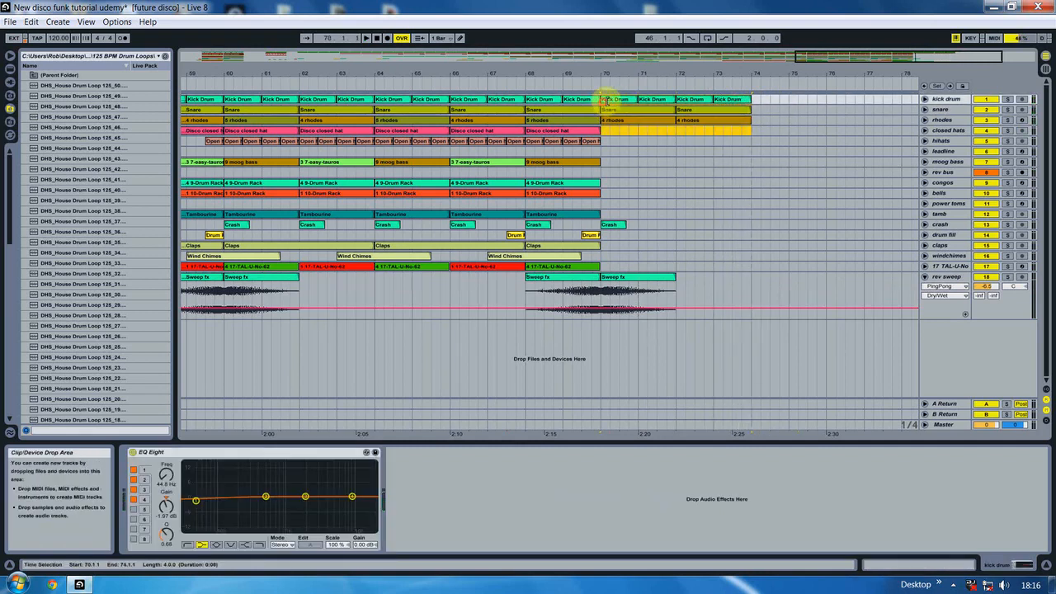
pyautogui.moveTo(606, 99); pyautogui.dragTo(761, 103)
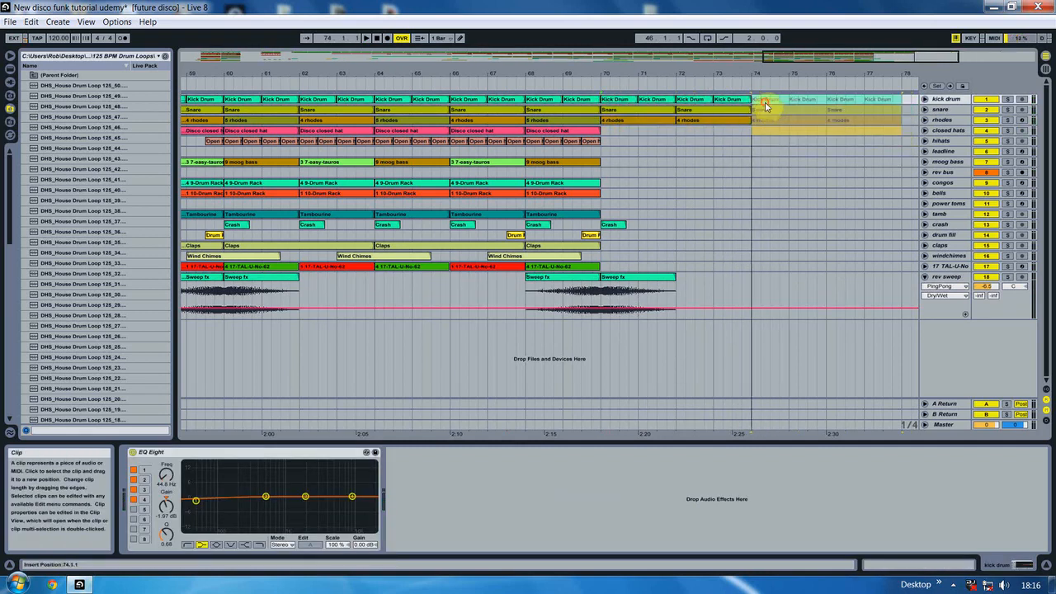
pyautogui.moveTo(762, 102); pyautogui.dragTo(761, 102)
# - Copy the 2 leadline clip to bar 74 and play from around bar 69 to hear its entry
pyautogui.moveTo(802, 135); pyautogui.dragTo(822, 153)
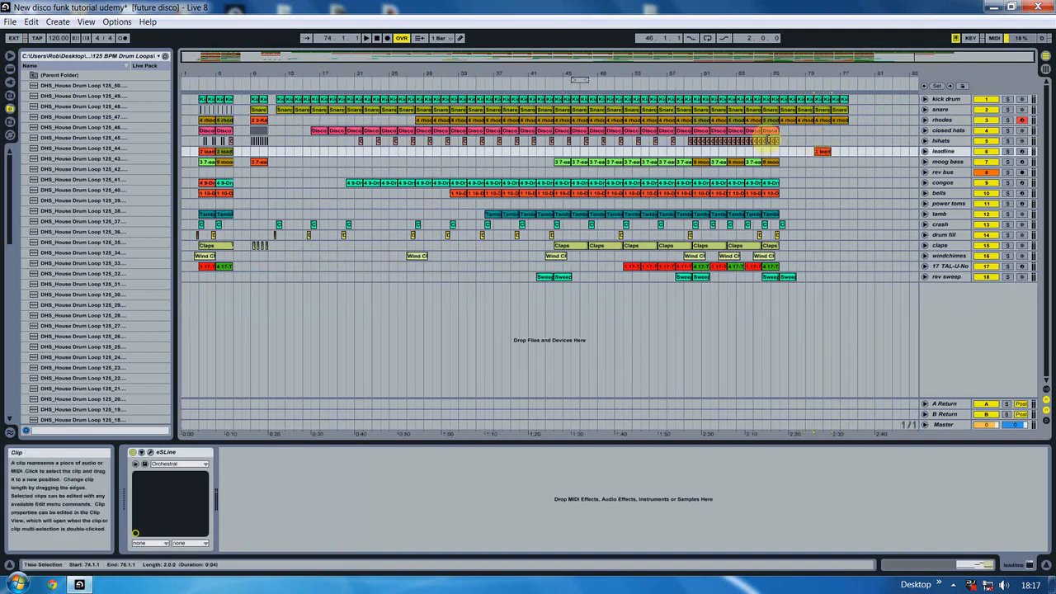
pyautogui.click(770, 159)
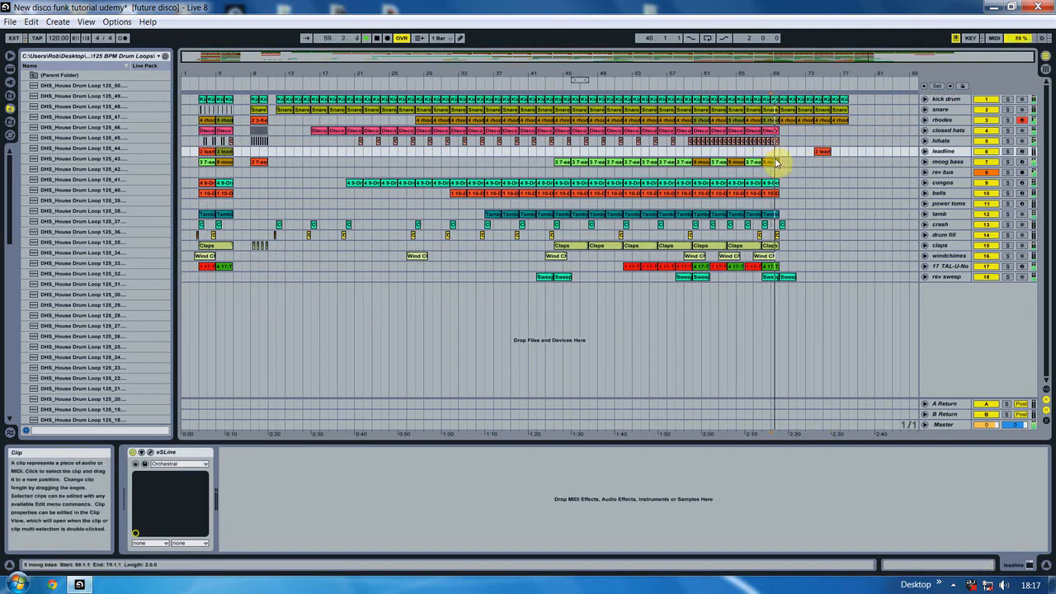
pyautogui.click(807, 120)
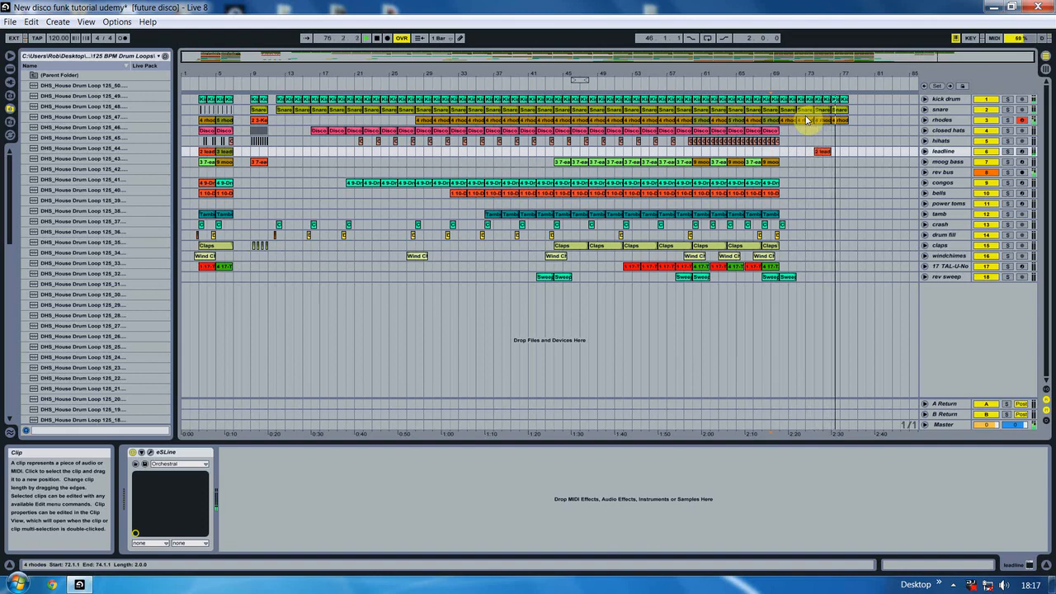
pyautogui.press('space')
# - Repeat the 2 leadline clip from bar 76 and extend the kick, snare, rhodes and leadline parts to bar 86
pyautogui.moveTo(823, 153); pyautogui.dragTo(839, 155)
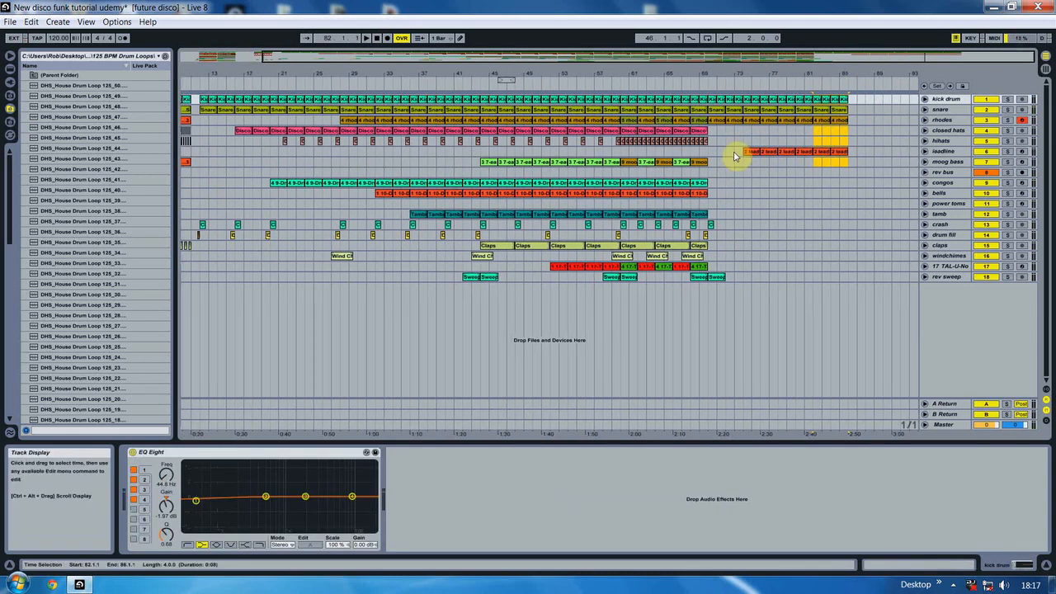
pyautogui.click(731, 122)
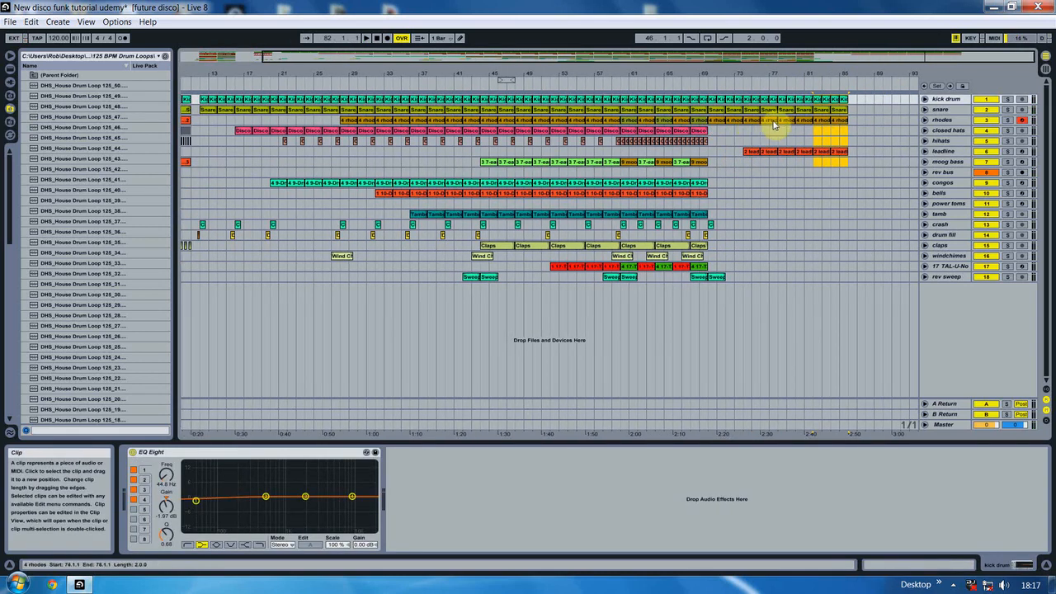
pyautogui.click(661, 169)
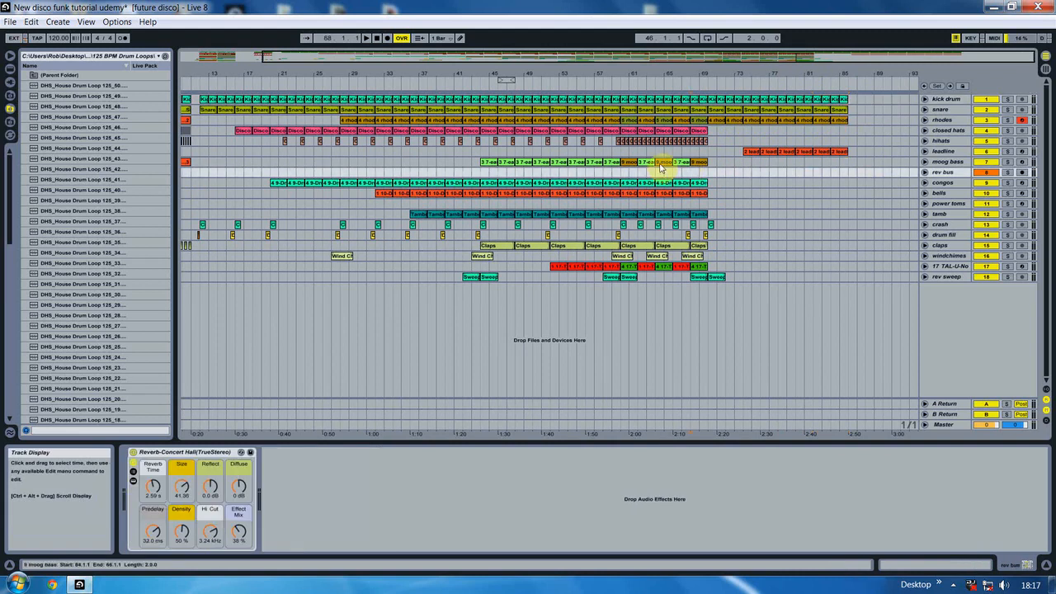
pyautogui.press('+')
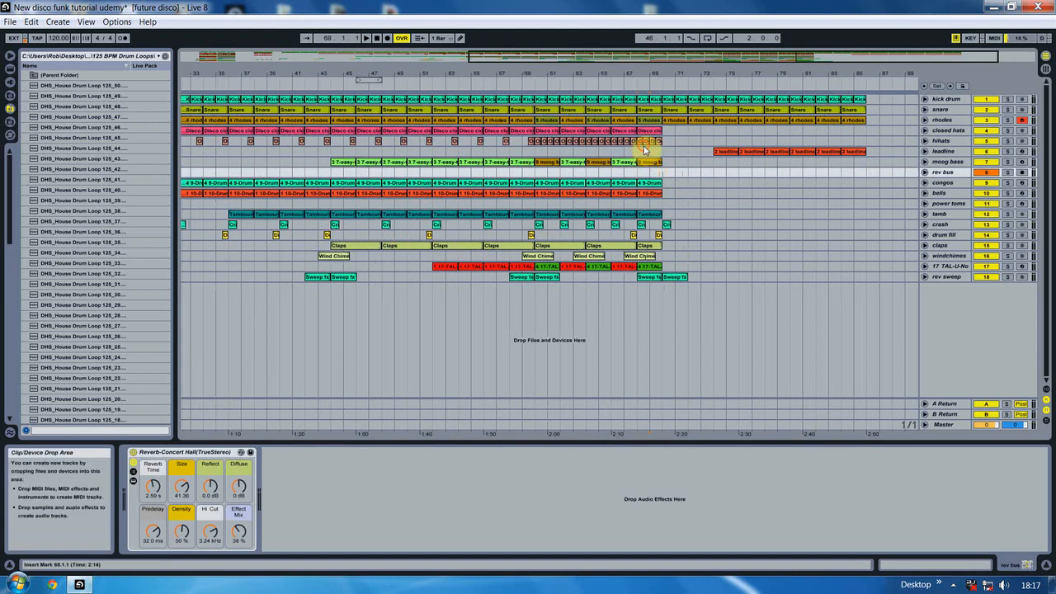
# - Copy the 3 7-easy-tauros moog bass clip to bars 82 and 84 while playing from bar 68
pyautogui.click(646, 149)
pyautogui.click(568, 164)
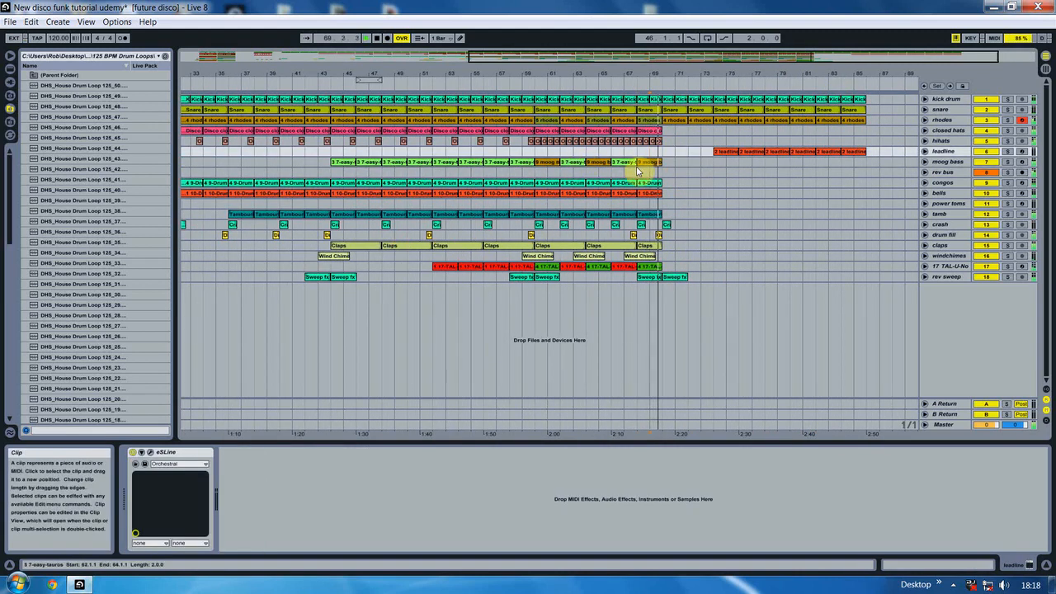
pyautogui.click(622, 163)
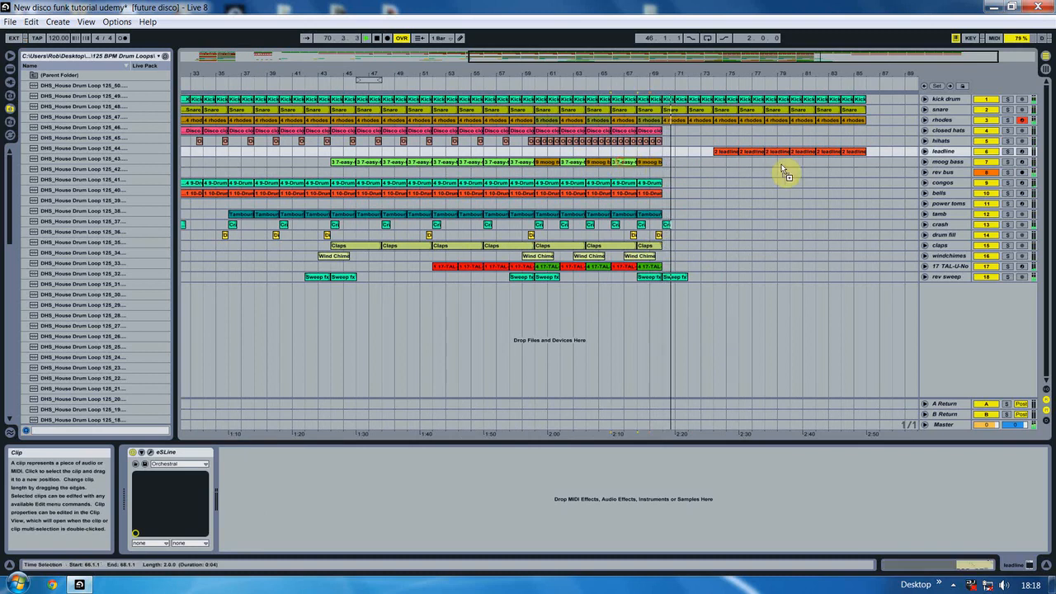
pyautogui.click(828, 164)
pyautogui.hotkey('ctrl', 'v')
pyautogui.hotkey('ctrl', 'd')
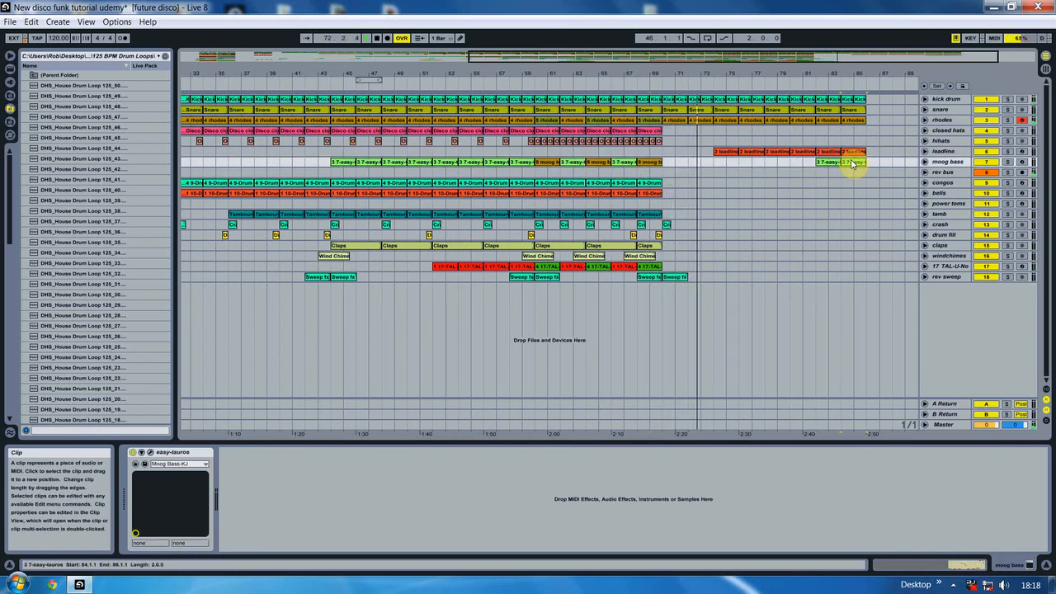
# - Delete the 2 leadline clips at bars 74 and 76 so the lead line starts at bar 78
pyautogui.click(720, 154)
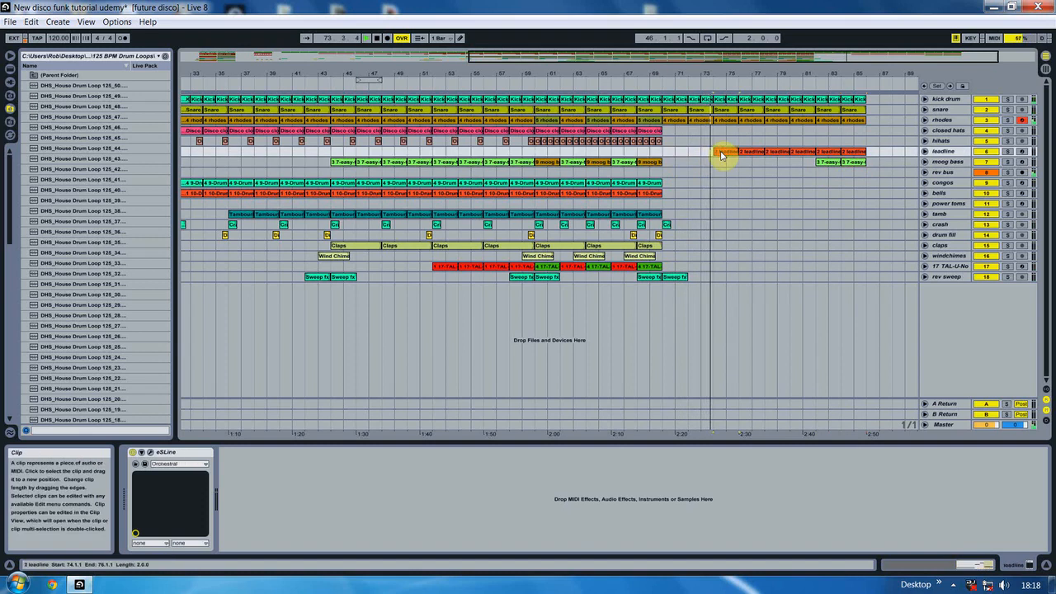
pyautogui.press('Delete')
pyautogui.click(754, 153)
pyautogui.press('Delete')
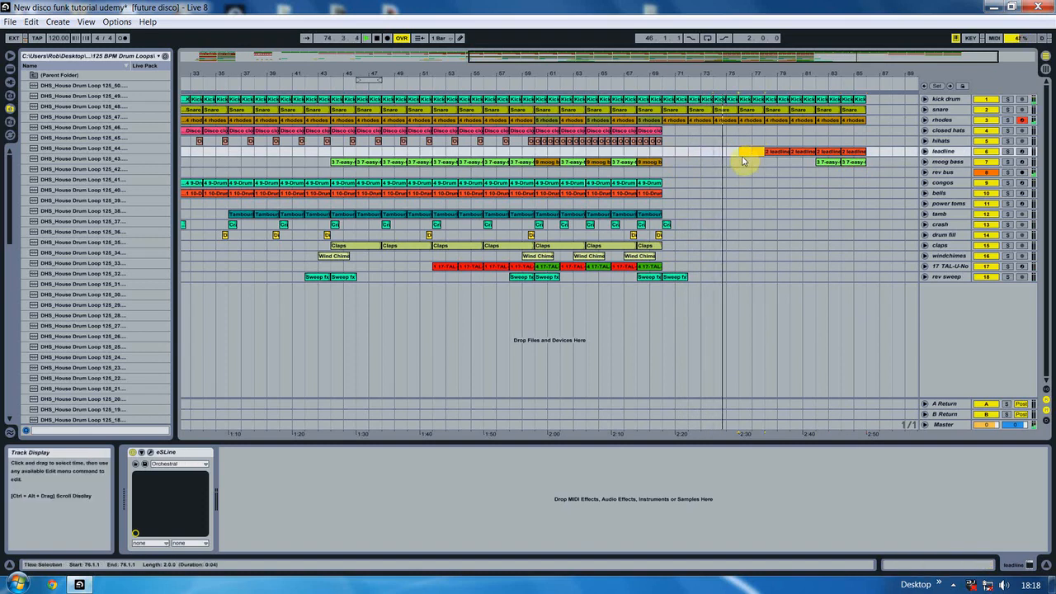
pyautogui.click(743, 157)
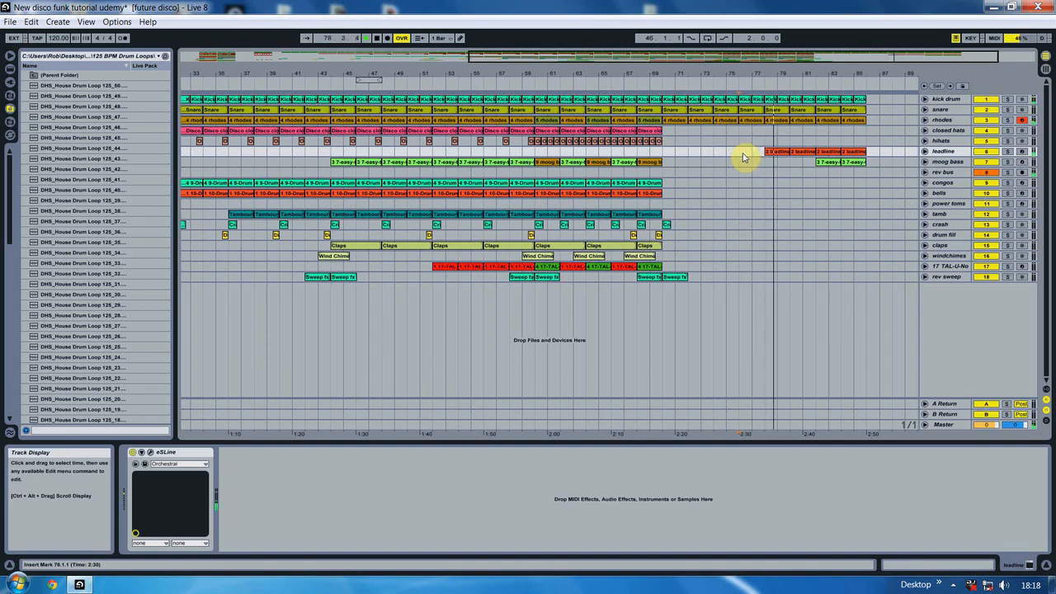
# - Remove the moog bass clips from bars 82 to 86 and duplicate the kick, snare, rhodes and leadline section from bars 78–86 to bar 86
pyautogui.click(830, 162)
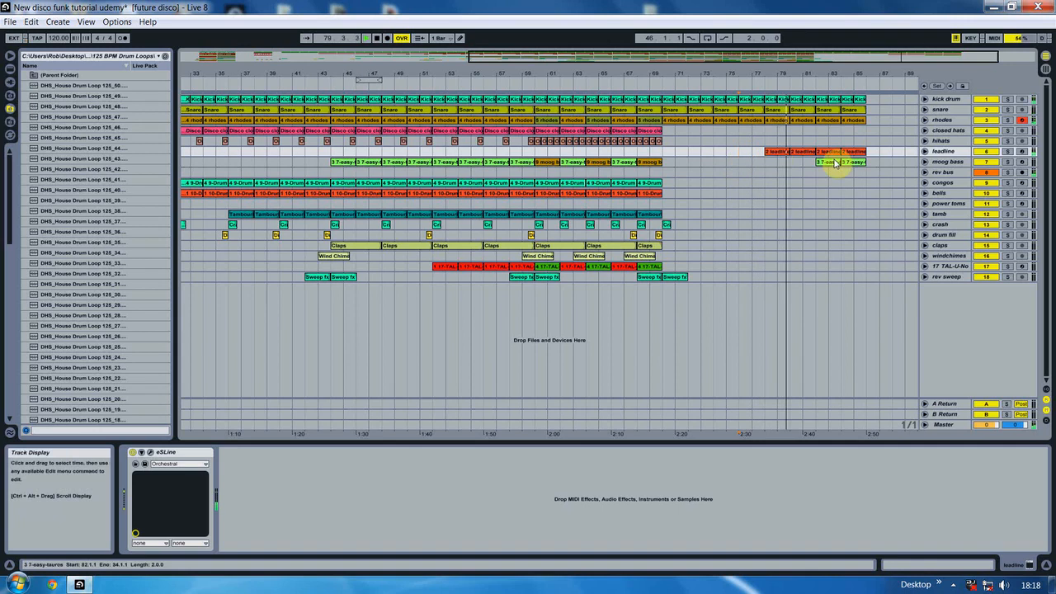
pyautogui.press('Delete')
pyautogui.click(769, 165)
pyautogui.moveTo(796, 102); pyautogui.dragTo(867, 96)
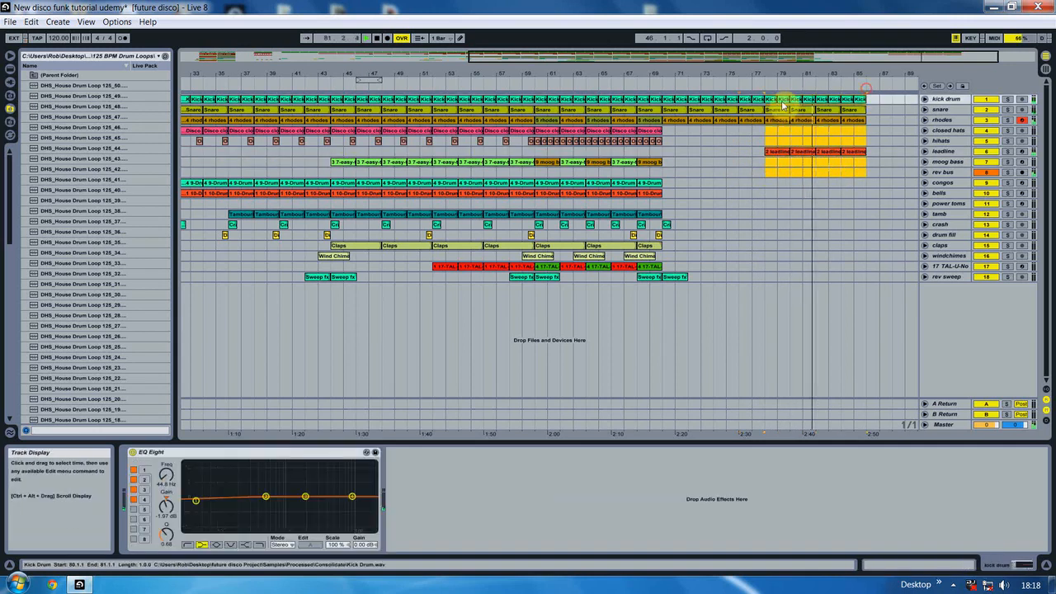
pyautogui.moveTo(770, 102); pyautogui.dragTo(872, 106)
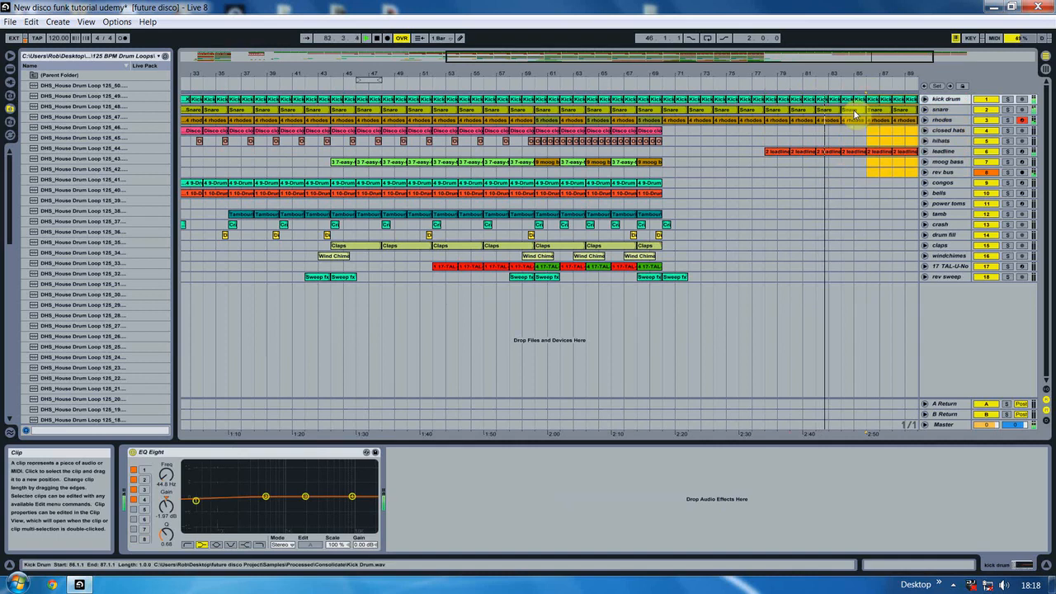
# - Copy a Wind Chimes clip to bar 85 on the claps track and clear the moog bass selection at bar 86
pyautogui.click(701, 224)
pyautogui.moveTo(631, 258); pyautogui.dragTo(864, 247)
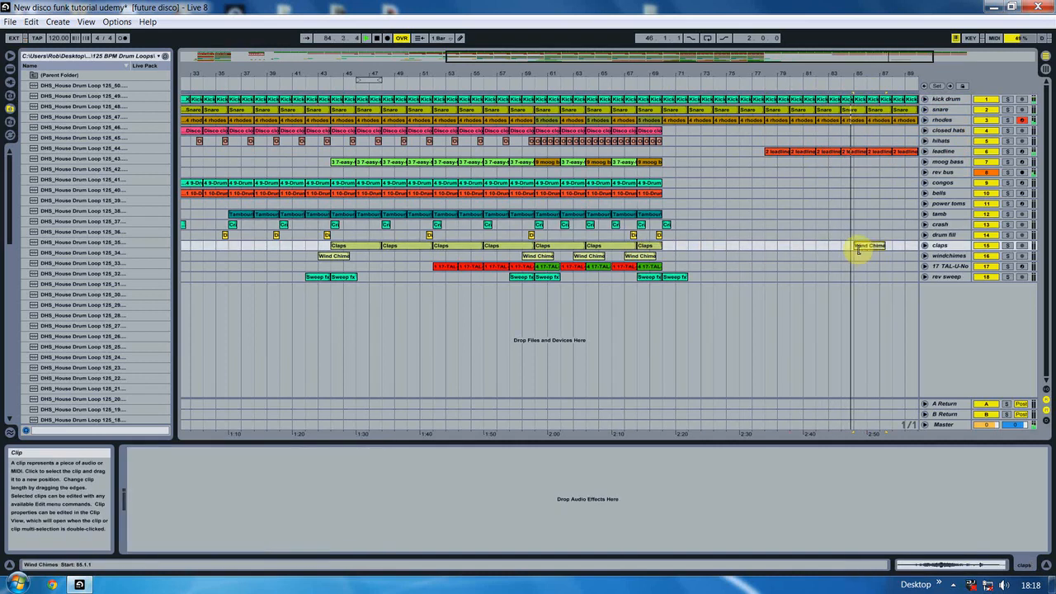
pyautogui.moveTo(602, 171); pyautogui.dragTo(885, 167)
pyautogui.press('Delete')
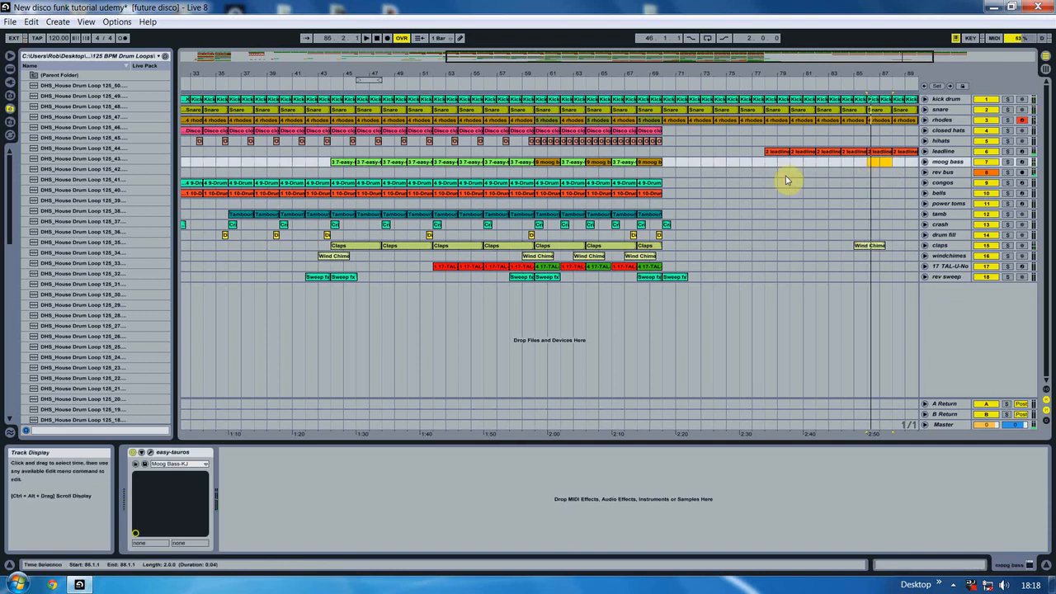
# - Copy the 3 7-easy-tauros clip to bar 86 on the moog bass track and repeat it up to bar 94
pyautogui.click(788, 173)
pyautogui.moveTo(787, 74); pyautogui.dragTo(633, 74)
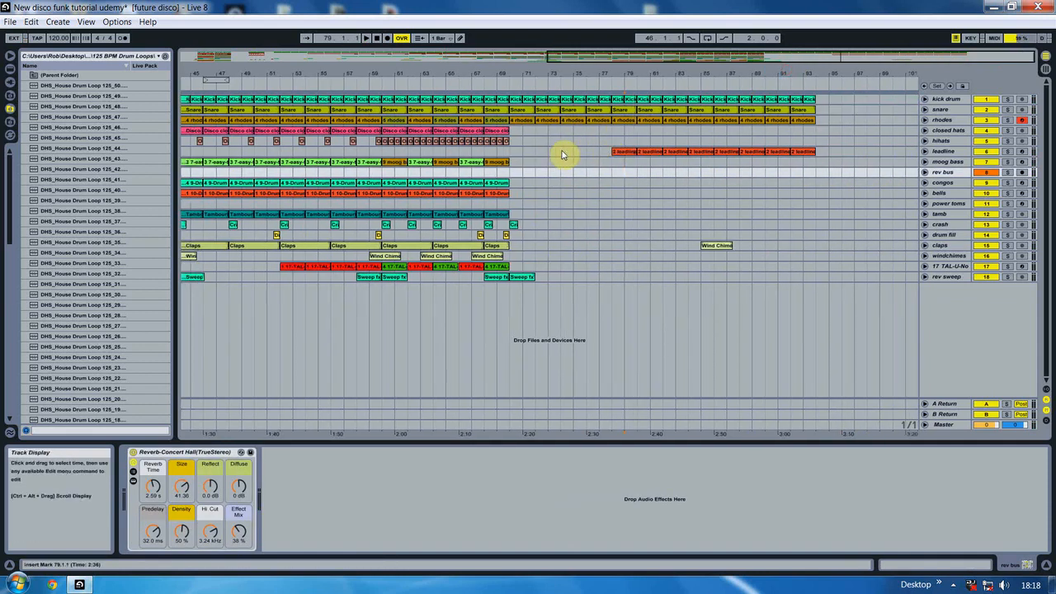
pyautogui.moveTo(555, 72); pyautogui.dragTo(554, 91)
pyautogui.click(533, 120)
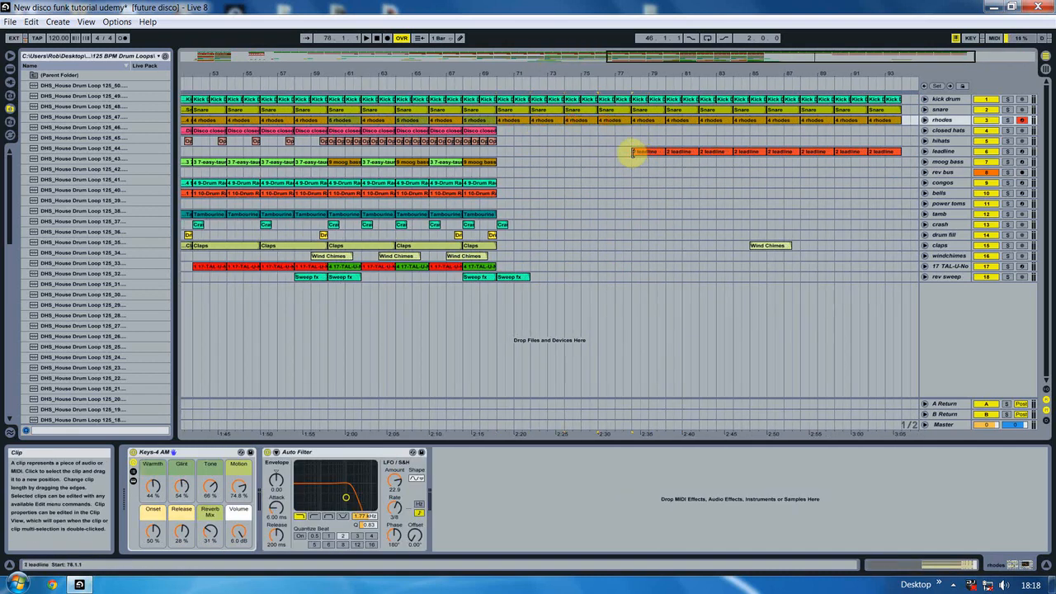
pyautogui.click(632, 152)
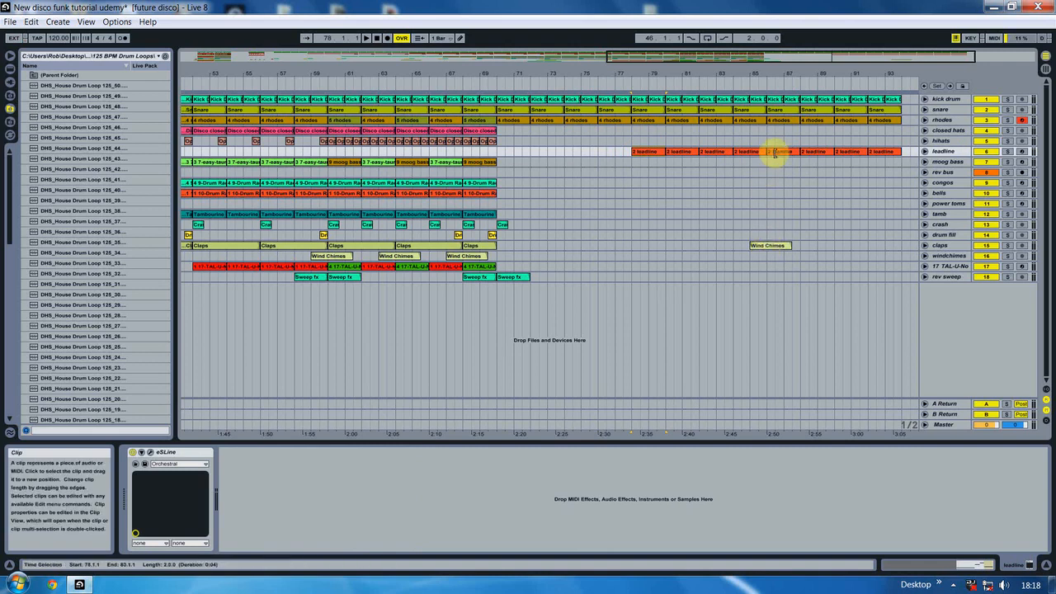
pyautogui.click(767, 165)
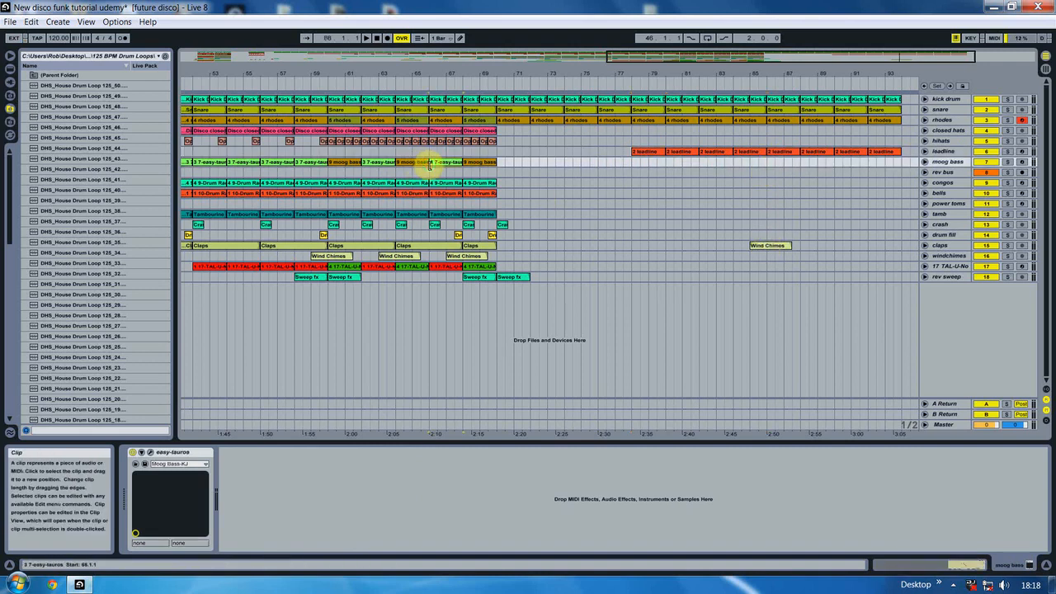
pyautogui.click(767, 165)
pyautogui.moveTo(809, 157); pyautogui.dragTo(886, 163)
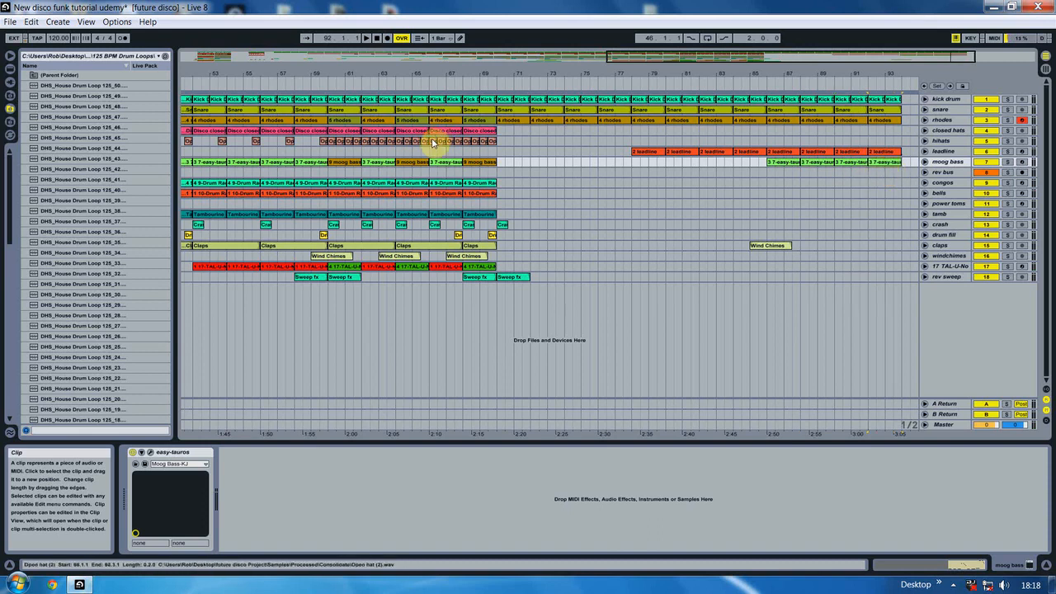
# - Copy the Disco closed hat clips to bars 86 through 94 and save the Live set
pyautogui.moveTo(415, 132); pyautogui.dragTo(783, 132)
pyautogui.click(9, 22)
pyautogui.click(14, 129)
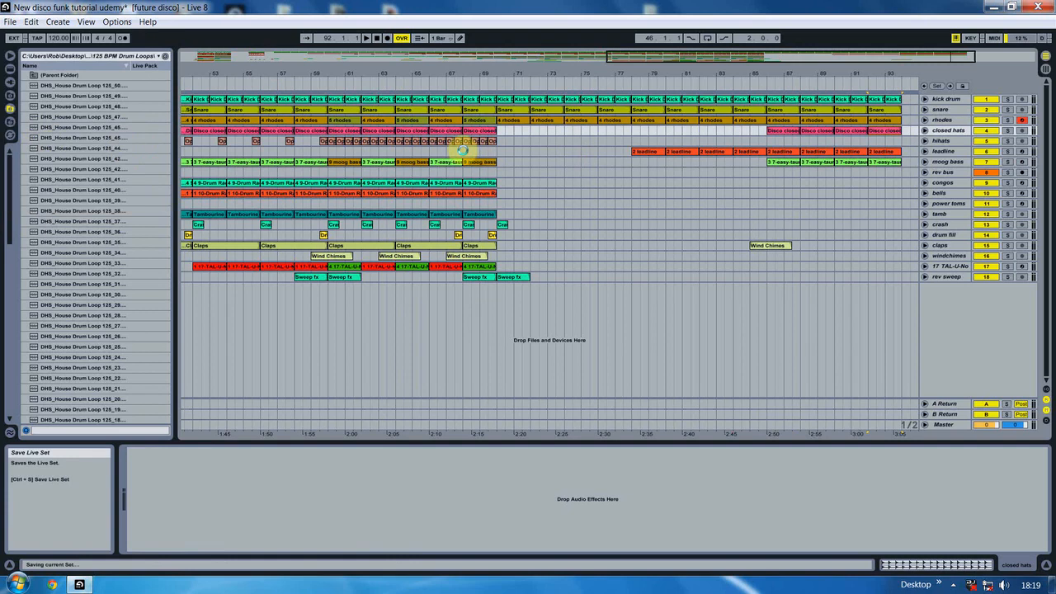
# - Play the arrangement from bar 68 and copy the drum fill roll to the second half of bar 85
pyautogui.click(464, 154)
pyautogui.press('space')
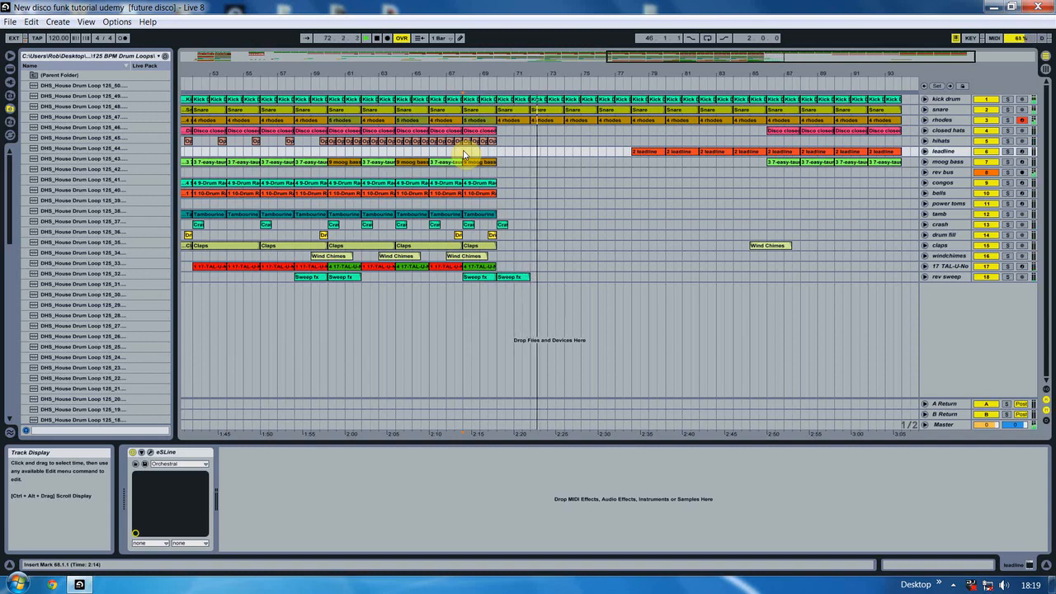
pyautogui.moveTo(469, 73); pyautogui.dragTo(675, 69)
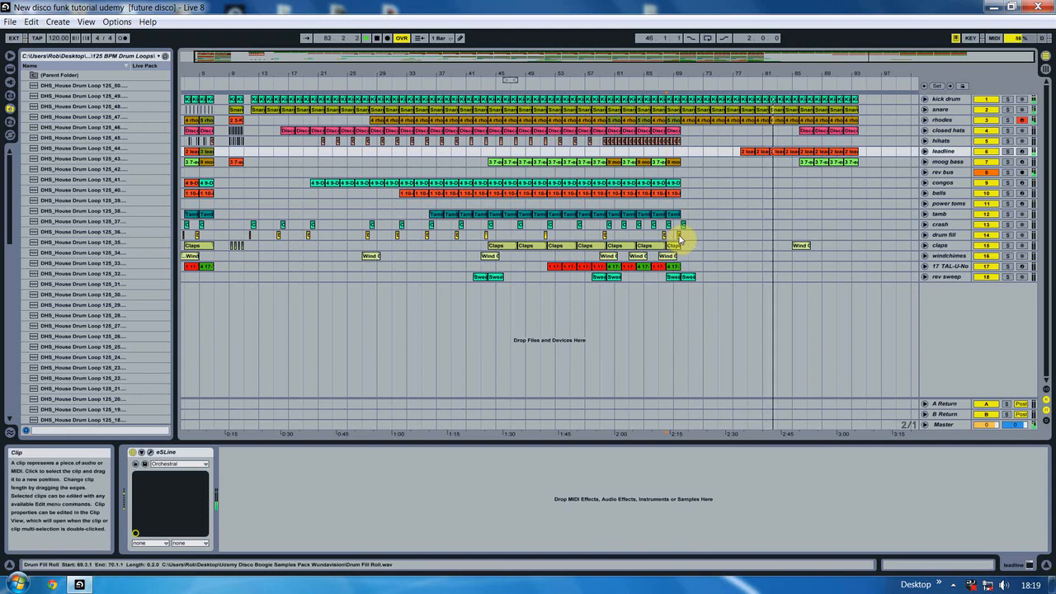
pyautogui.moveTo(805, 238); pyautogui.dragTo(800, 237)
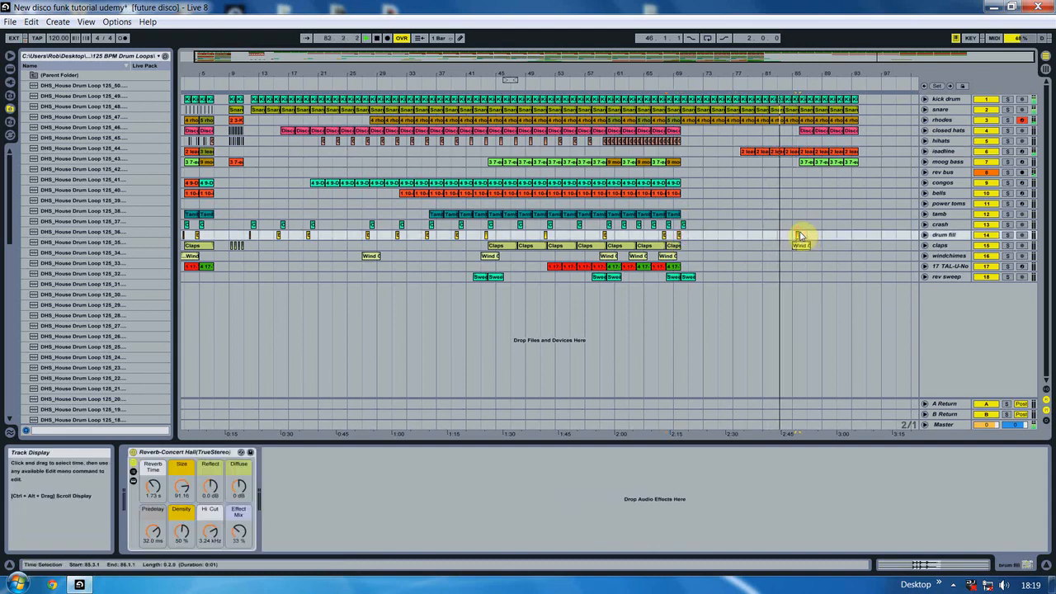
# - Stop playback and copy a crash clip to bar 86 on the crash track
pyautogui.moveTo(813, 71); pyautogui.dragTo(813, 70)
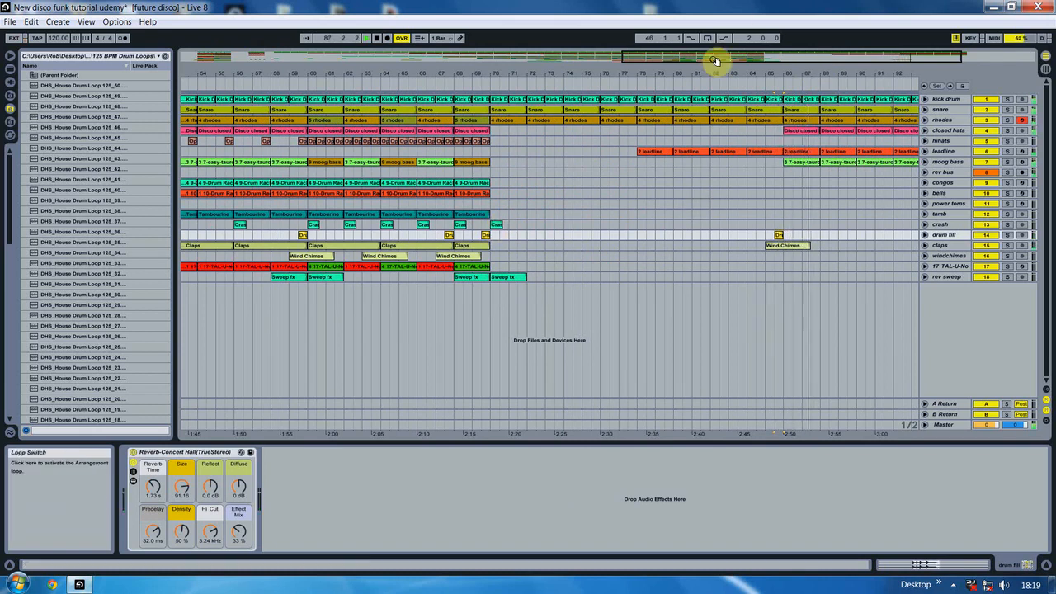
pyautogui.moveTo(706, 72); pyautogui.dragTo(733, 78)
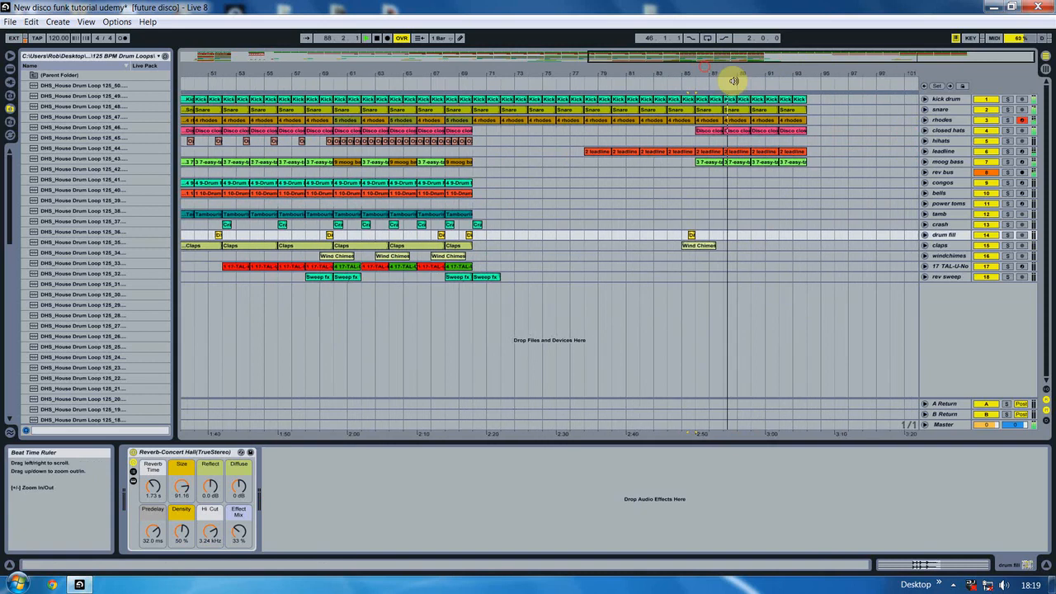
pyautogui.press('space')
pyautogui.moveTo(478, 226); pyautogui.dragTo(699, 225)
pyautogui.click(681, 228)
# - Duplicate the bars 86–94 section to bar 94 and add congos and bells up to bar 102, with a crash at bar 94
pyautogui.moveTo(697, 173); pyautogui.dragTo(810, 100)
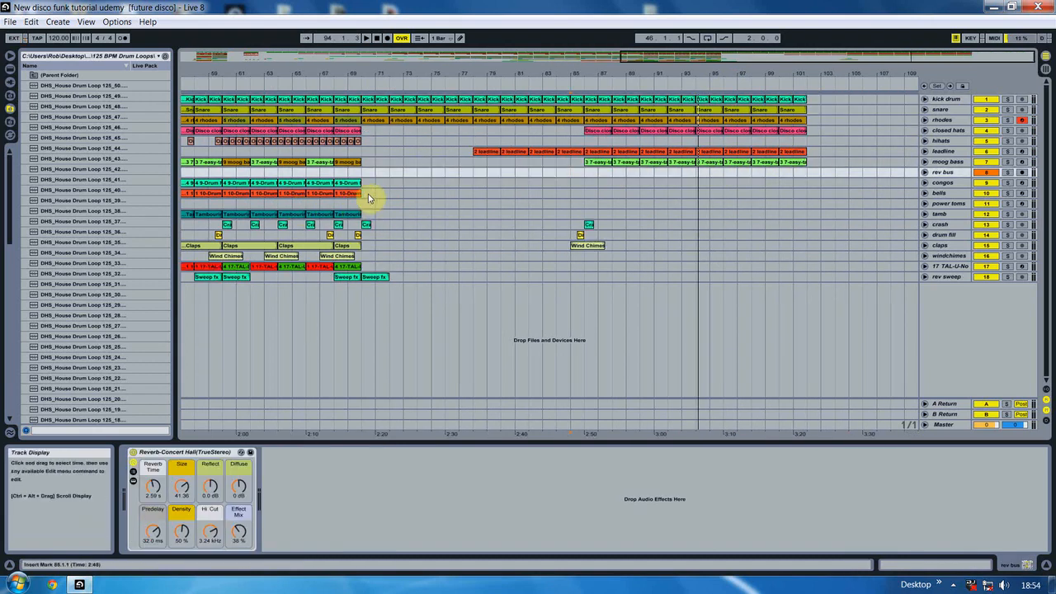
pyautogui.moveTo(363, 198); pyautogui.dragTo(705, 185)
pyautogui.click(588, 225)
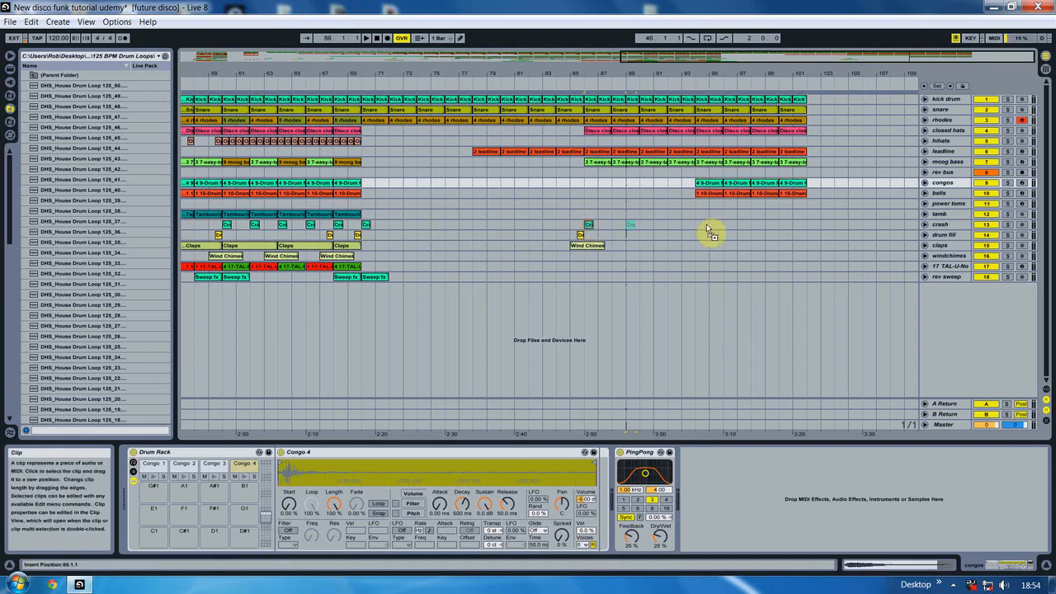
pyautogui.moveTo(704, 225); pyautogui.dragTo(705, 225)
# - Fill the claps track with Claps clips from bar 86 to 102, with the bar 85 Wind Chimes clip on the windchimes track
pyautogui.moveTo(298, 245); pyautogui.dragTo(588, 250)
pyautogui.moveTo(708, 248); pyautogui.dragTo(661, 249)
pyautogui.moveTo(658, 247); pyautogui.dragTo(711, 248)
pyautogui.moveTo(708, 246); pyautogui.dragTo(755, 246)
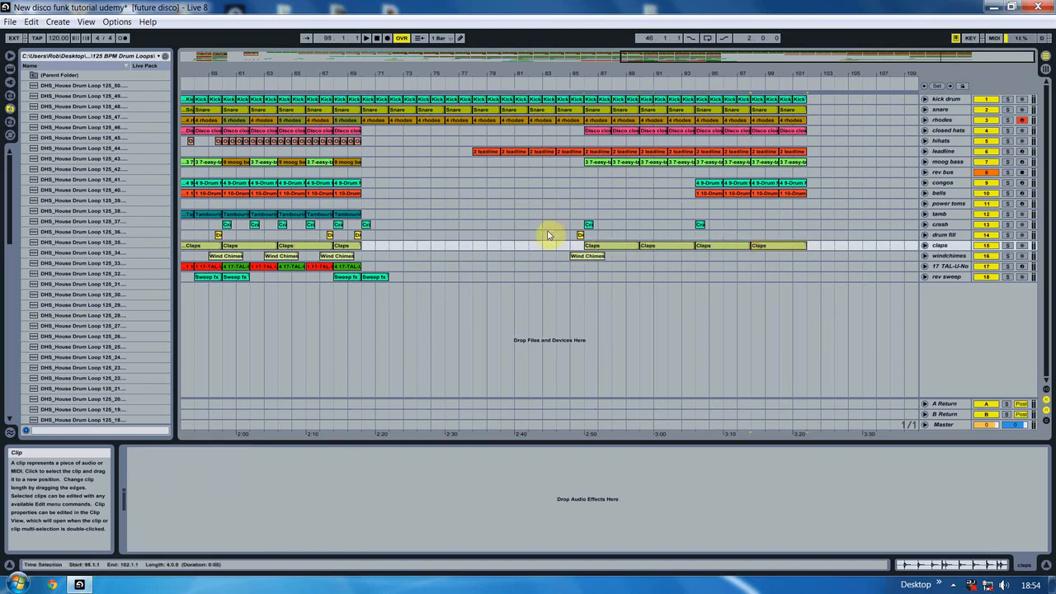
# - Play the transition from bar 85 and inspect the Wind Chimes clip's waveform in the unfolded windchimes track
pyautogui.click(570, 236)
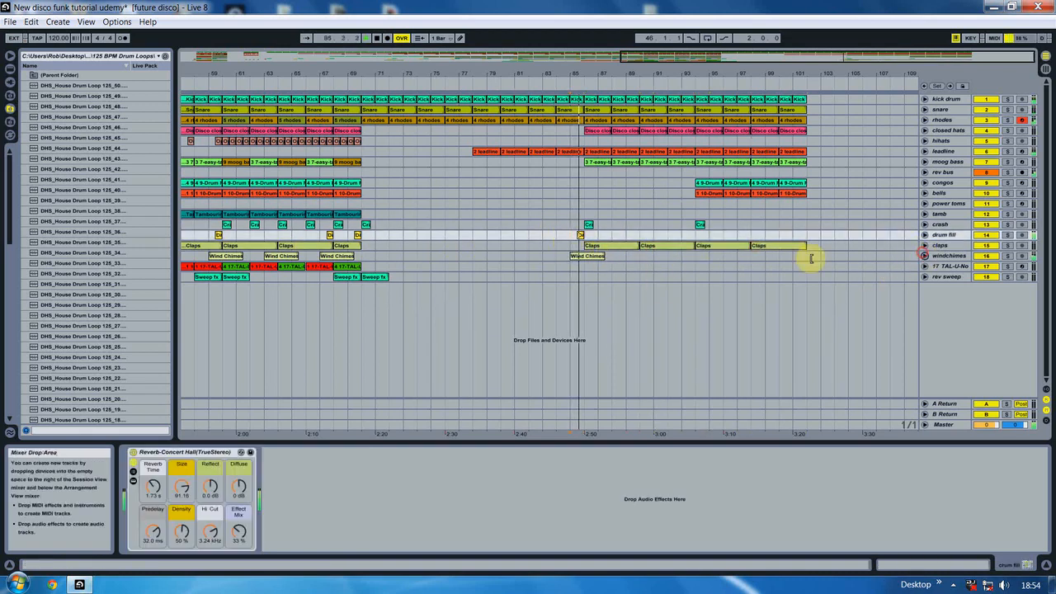
pyautogui.click(925, 256)
pyautogui.click(575, 262)
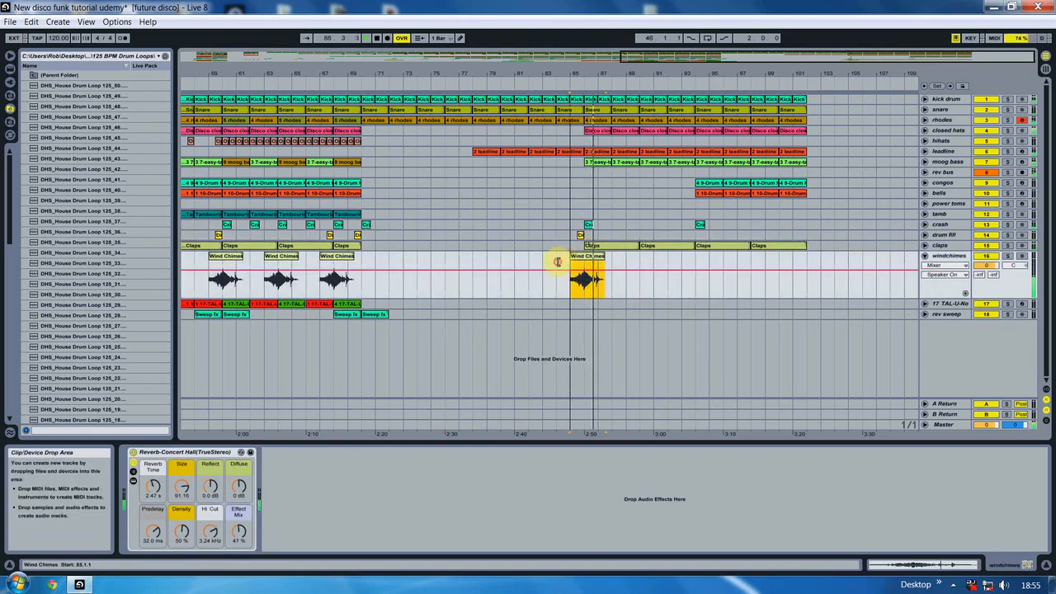
pyautogui.click(924, 255)
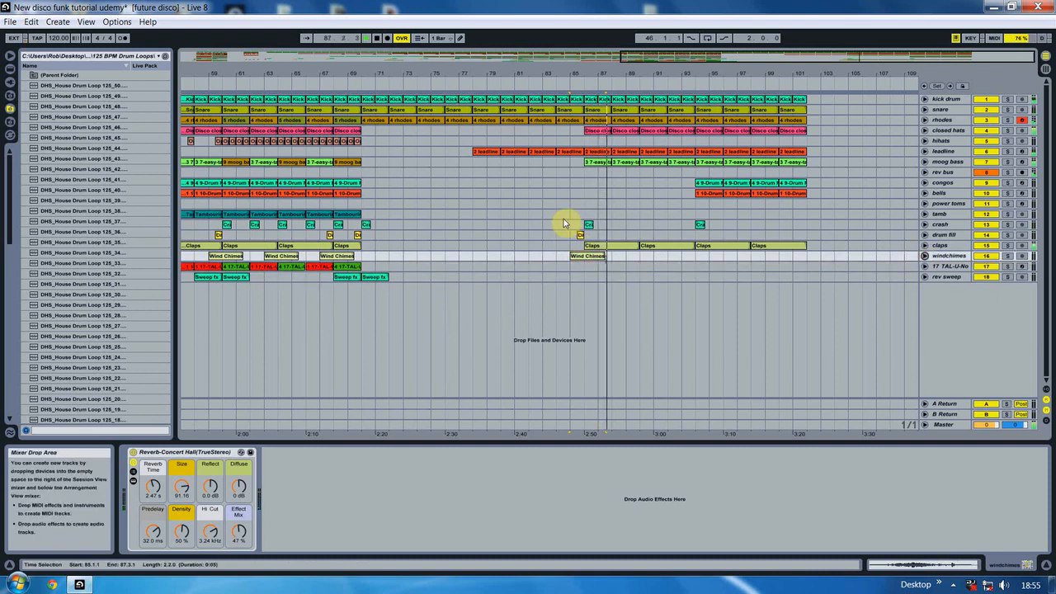
pyautogui.click(573, 215)
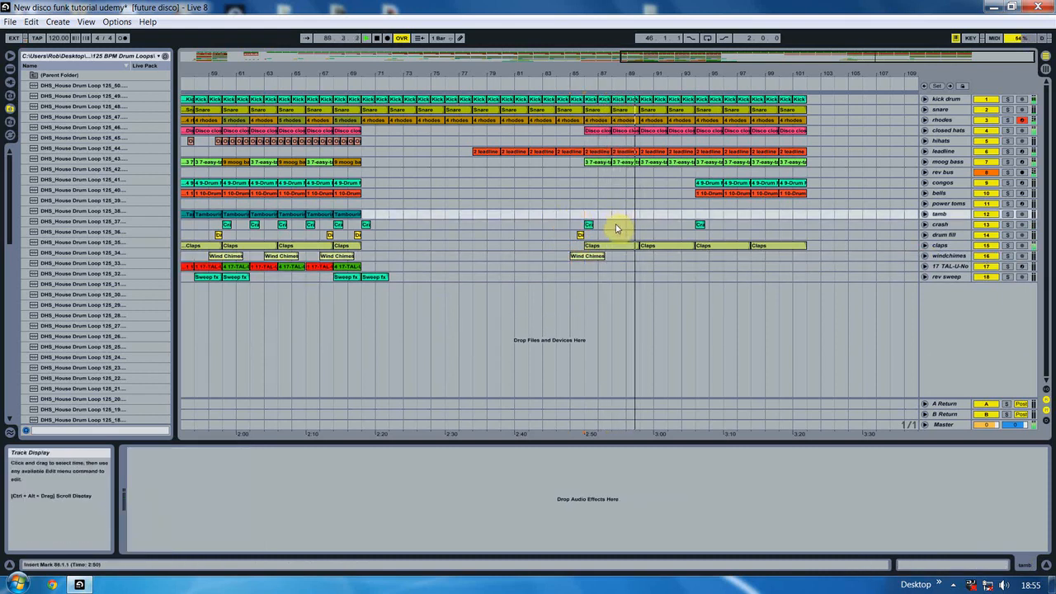
# - Copy the drum fill to the second half of bar 93 and a crash clip to bar 101
pyautogui.moveTo(579, 238); pyautogui.dragTo(690, 232)
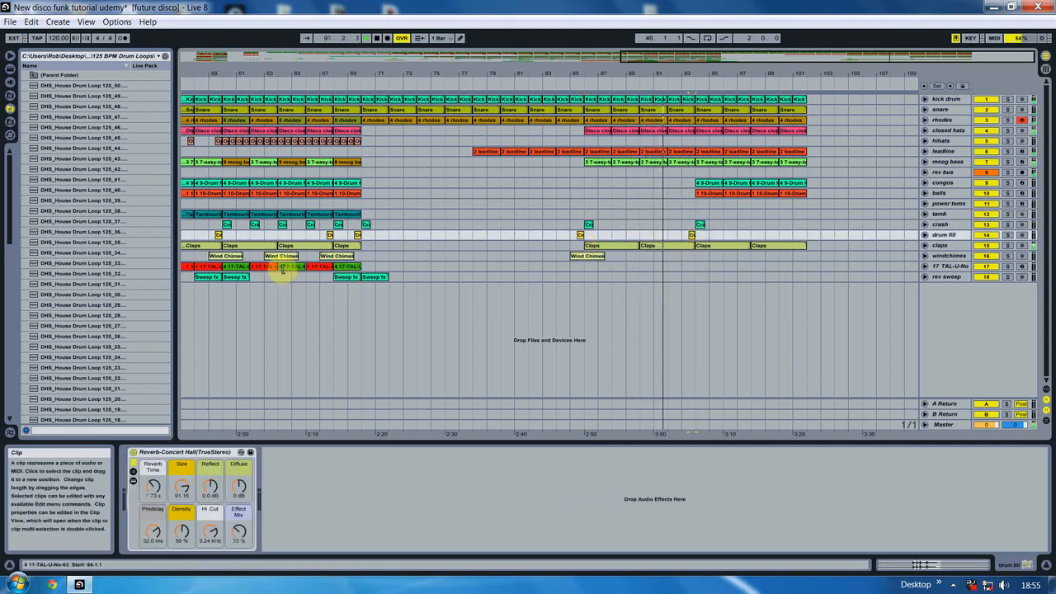
pyautogui.click(373, 278)
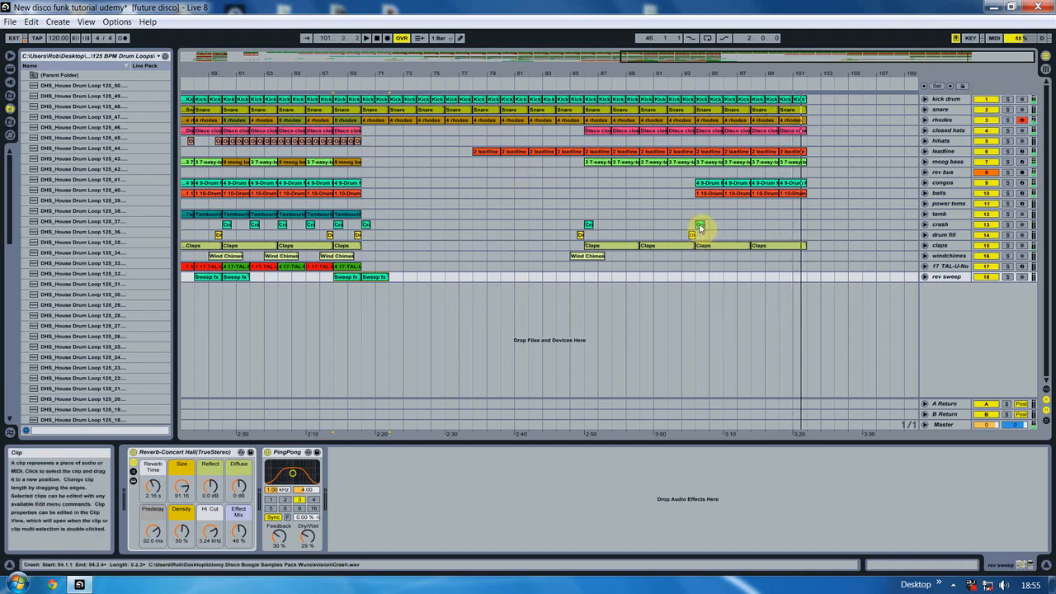
pyautogui.moveTo(830, 75); pyautogui.dragTo(757, 225)
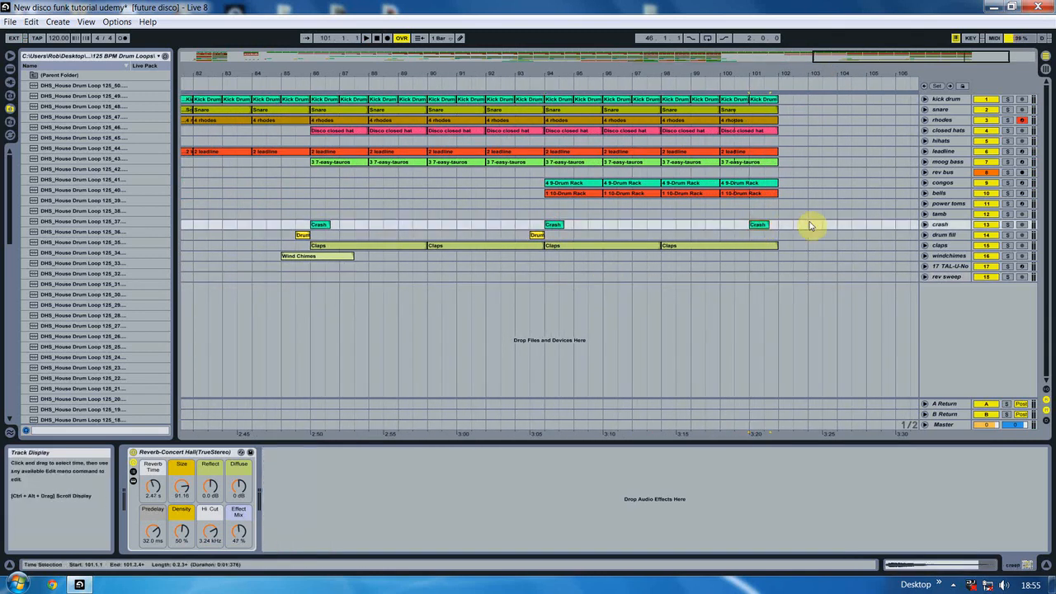
# - Unfold the crash track and repeat the bar 101 crash on every beat up to the start of bar 102
pyautogui.click(925, 224)
pyautogui.moveTo(788, 77); pyautogui.dragTo(751, 213)
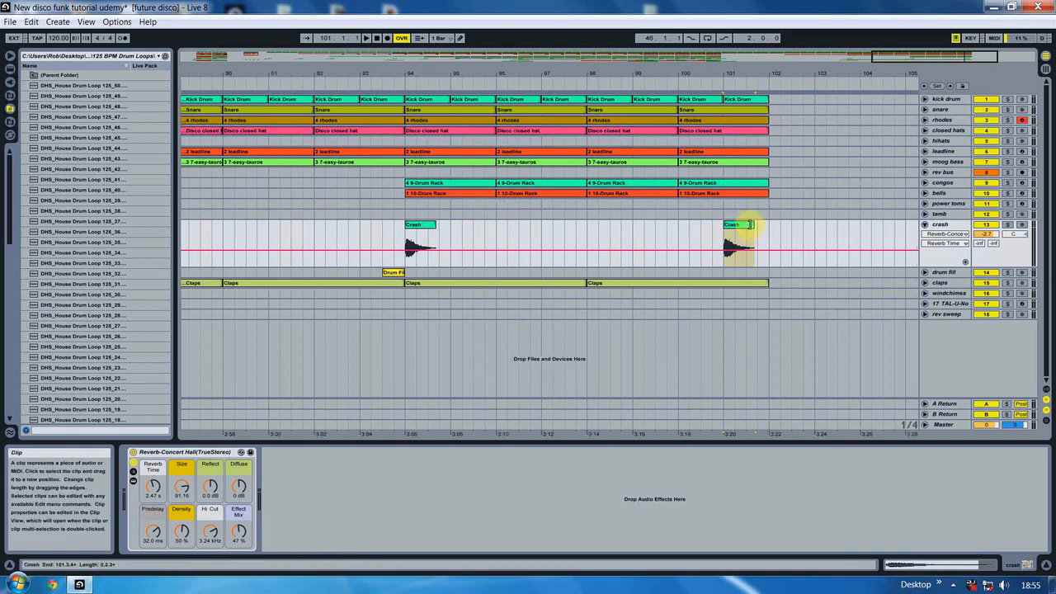
pyautogui.click(739, 225)
pyautogui.hotkey('ctrl', 'd')
pyautogui.hotkey('ctrl', 'd')
pyautogui.hotkey('ctrl', 'd')
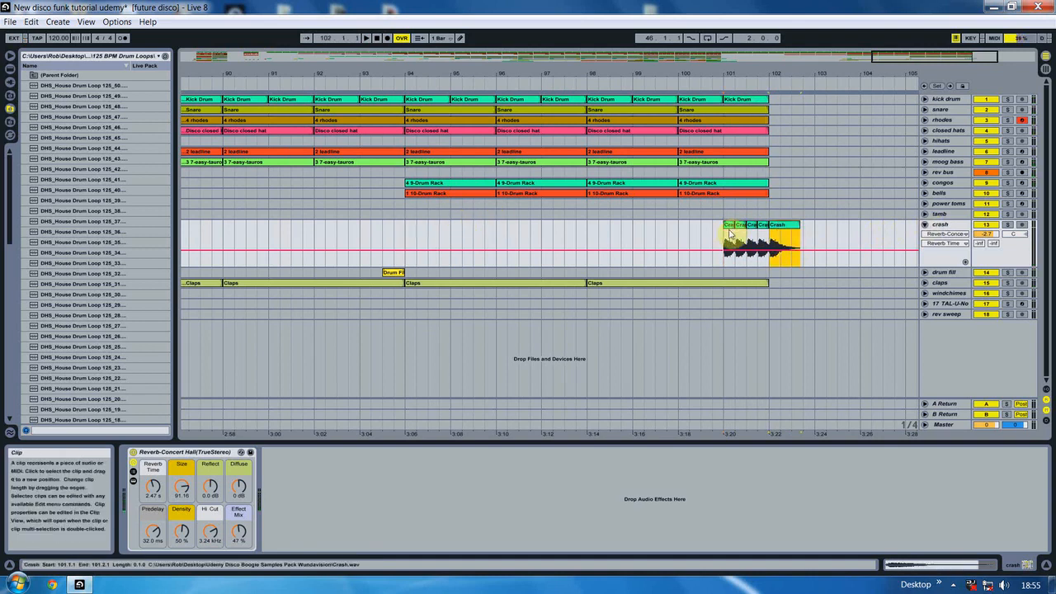
pyautogui.click(727, 236)
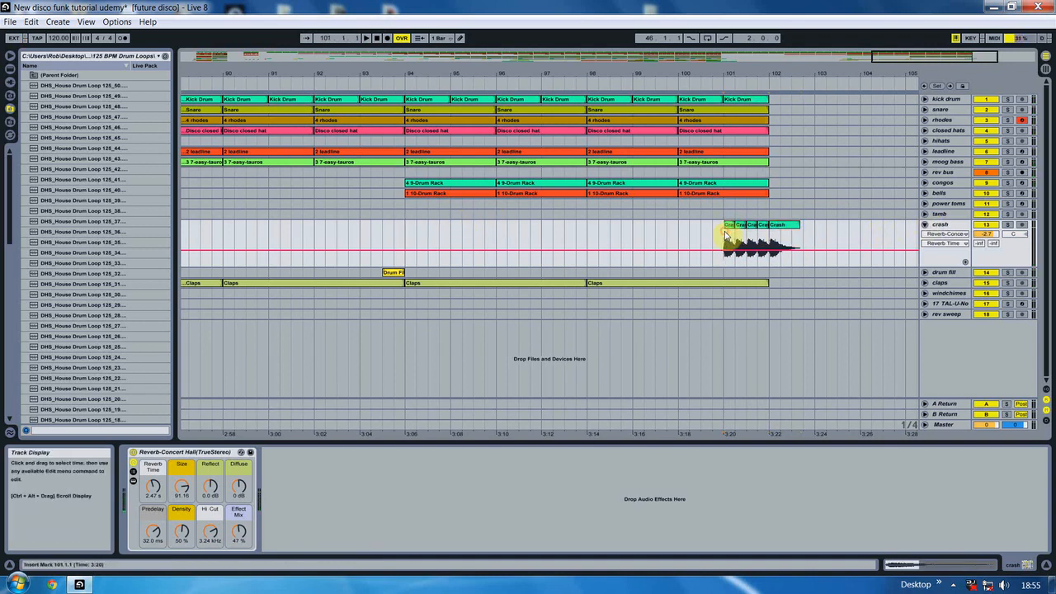
# - Fold the crash track and fill bars 102 to 104 with copied drum, rhodes, open hat, 9 moog bass, percussion, tambourine and claps clips
pyautogui.moveTo(776, 69); pyautogui.dragTo(776, 91)
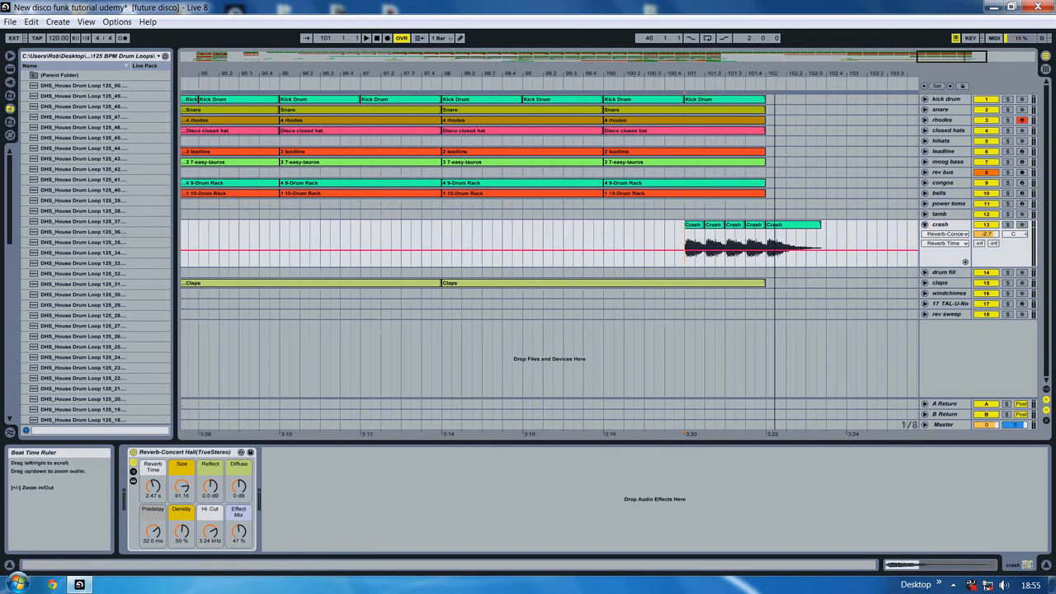
pyautogui.click(926, 224)
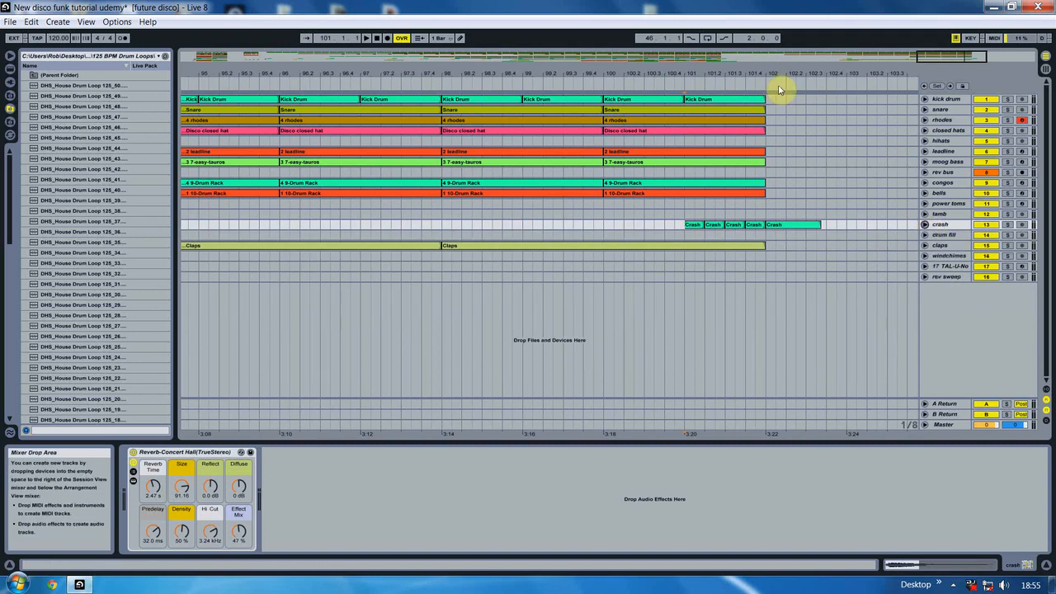
pyautogui.moveTo(778, 70); pyautogui.dragTo(801, 66)
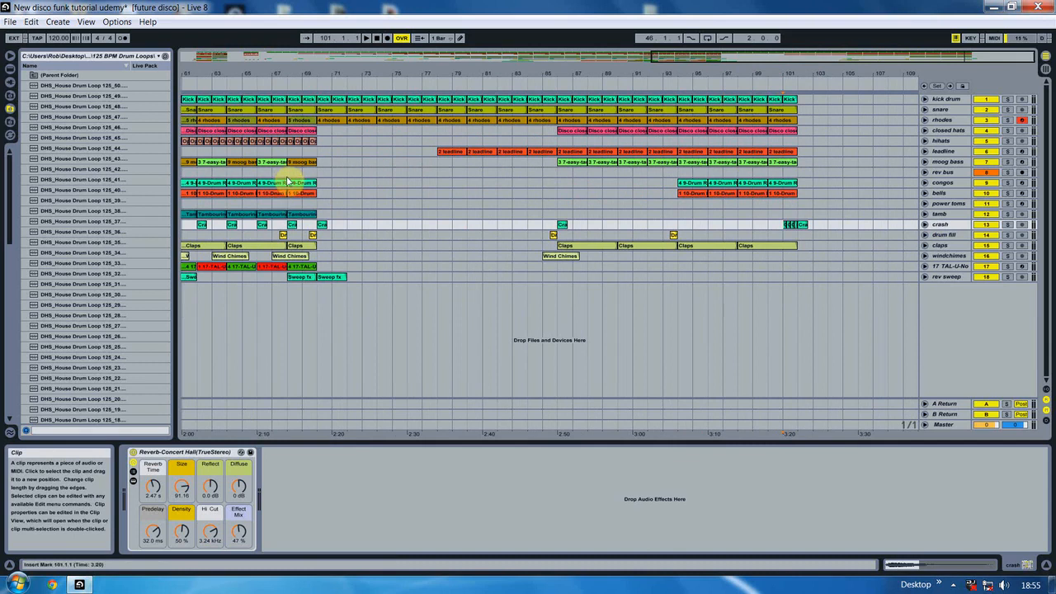
pyautogui.moveTo(295, 266)
pyautogui.mouseDown()
pyautogui.moveTo(302, 240)
pyautogui.moveTo(289, 211)
pyautogui.moveTo(773, 201)
pyautogui.moveTo(801, 215)
pyautogui.mouseUp()
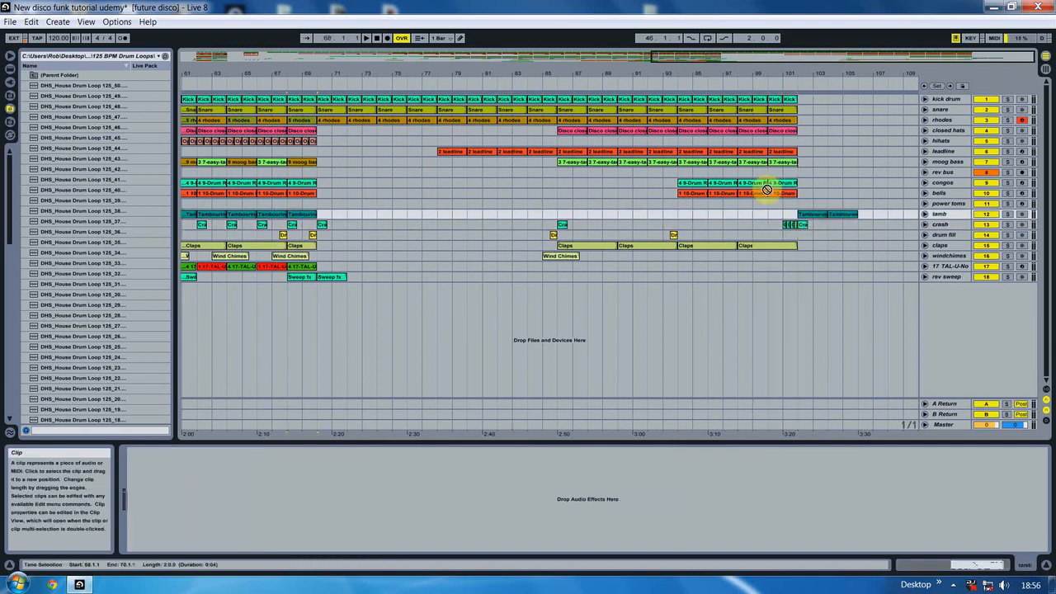
pyautogui.moveTo(811, 165); pyautogui.dragTo(811, 165)
pyautogui.moveTo(302, 120); pyautogui.dragTo(804, 121)
pyautogui.moveTo(318, 142); pyautogui.dragTo(804, 145)
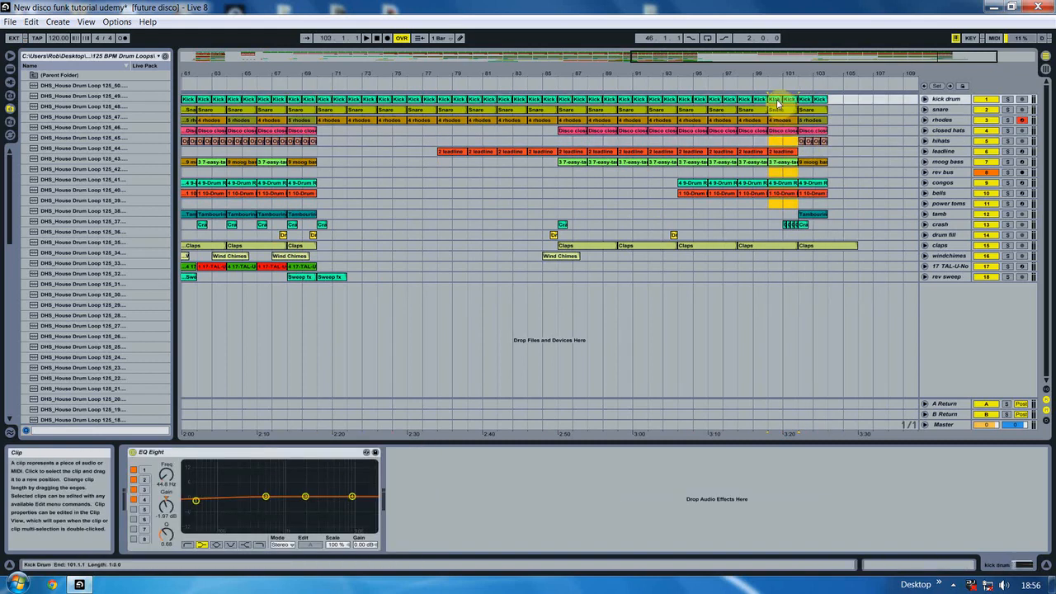
# - Copy the kick drum through bells clips of bars 100 to 102 to bar 104, and repeat the open hats there
pyautogui.moveTo(778, 103); pyautogui.dragTo(836, 110)
pyautogui.click(831, 142)
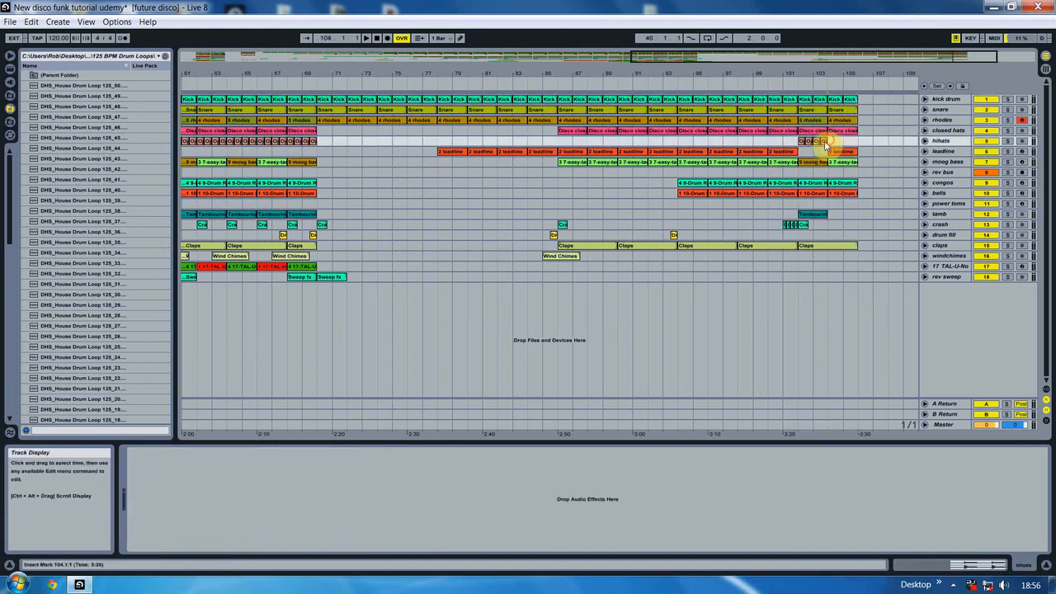
pyautogui.hotkey('ctrl', 'v')
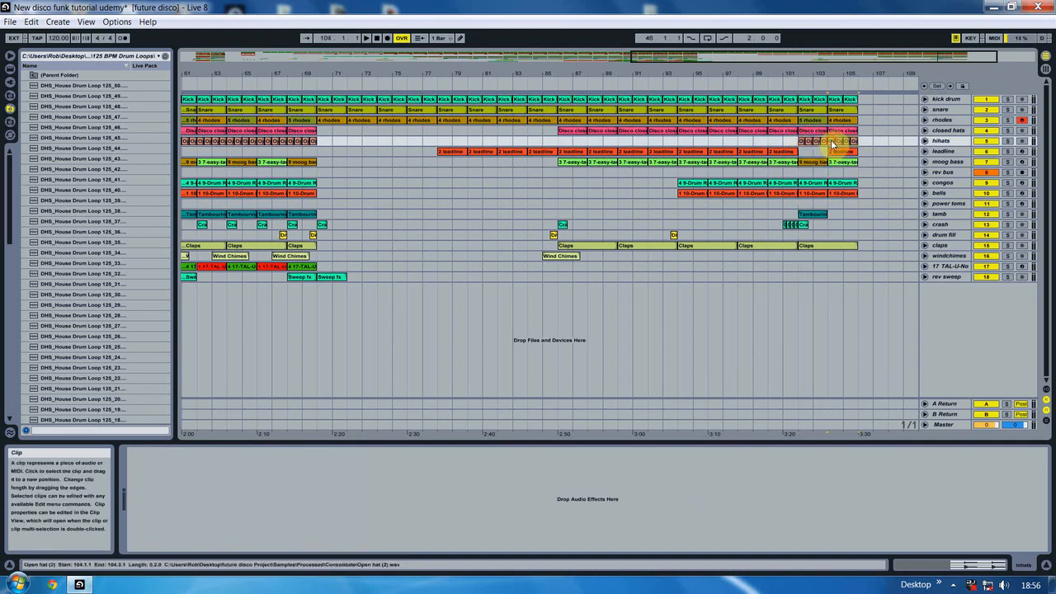
# - Copy the 3 leadline clip from bar 5 to bar 102 on the leadline track
pyautogui.click(790, 153)
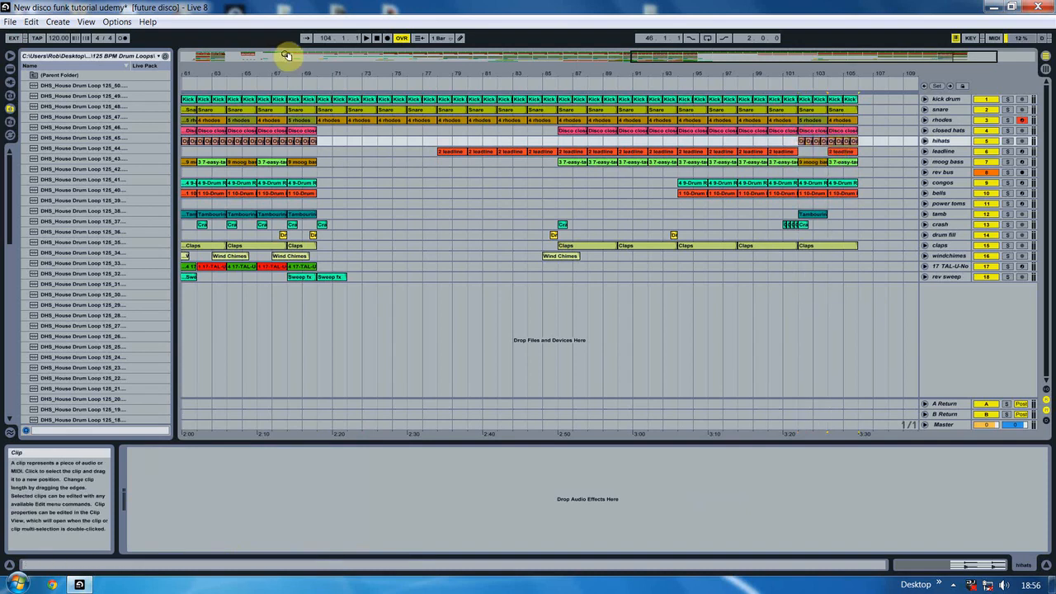
pyautogui.moveTo(272, 69); pyautogui.dragTo(575, 78)
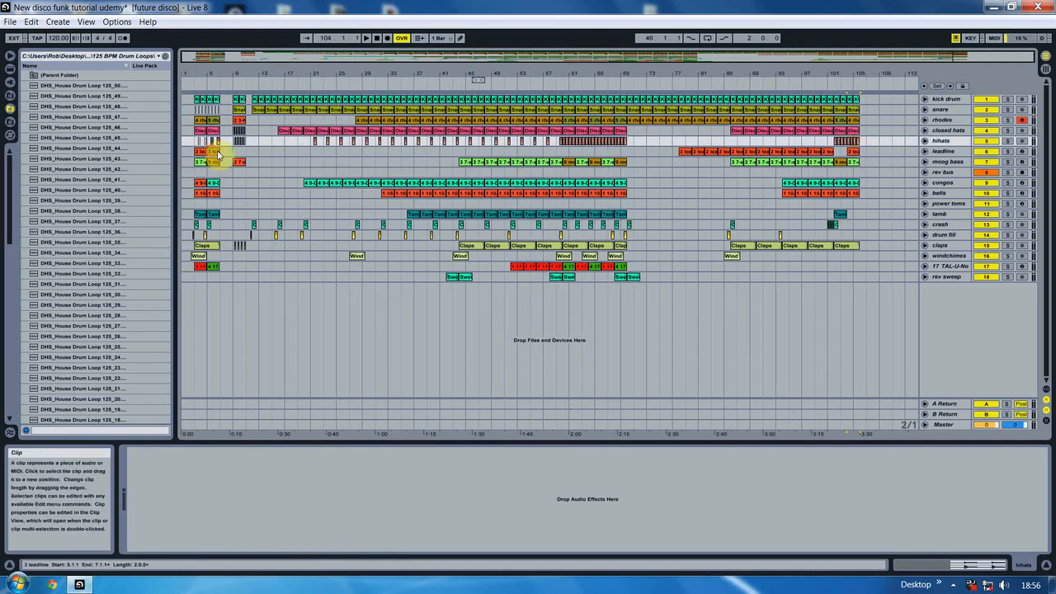
pyautogui.click(830, 155)
pyautogui.click(840, 153)
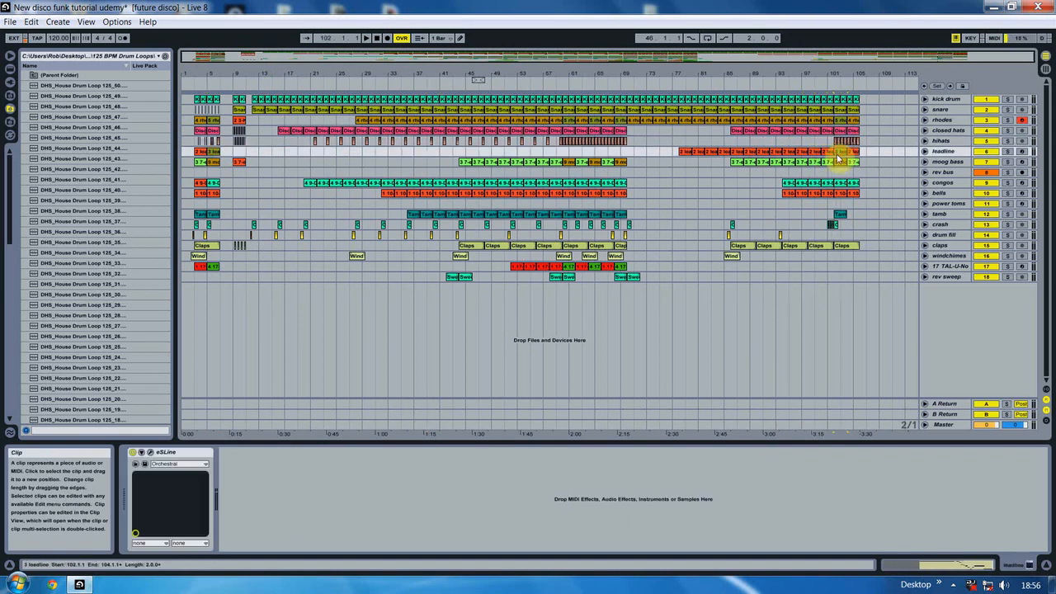
# - Copy a drum fill to the second half of bar 101 and the two Sweep fx clips to bars 100 to 104
pyautogui.moveTo(851, 73); pyautogui.dragTo(819, 122)
pyautogui.moveTo(674, 235); pyautogui.dragTo(783, 234)
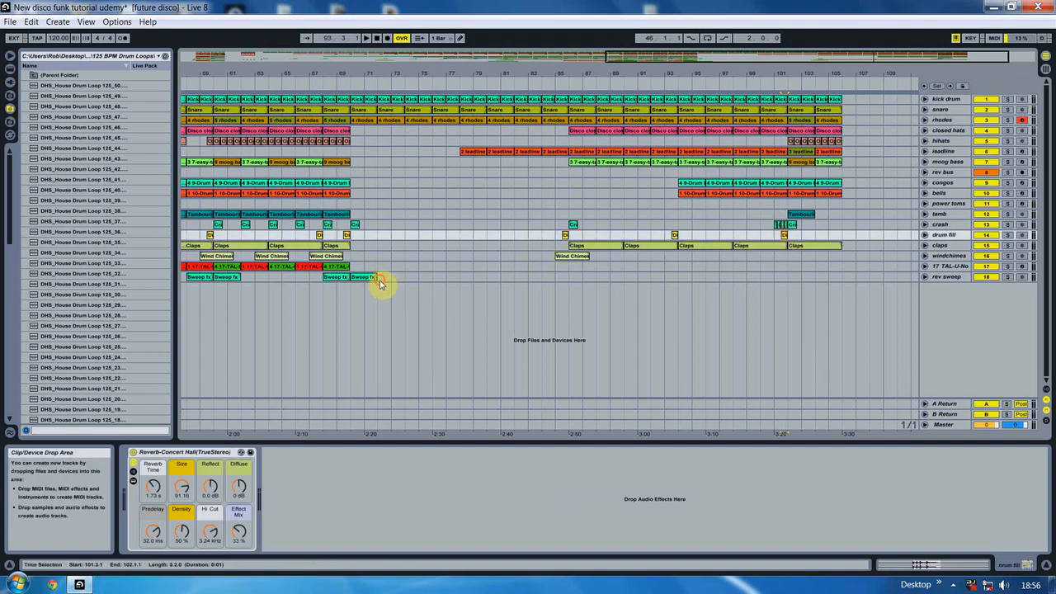
pyautogui.click(327, 278)
pyautogui.moveTo(614, 273); pyautogui.dragTo(776, 279)
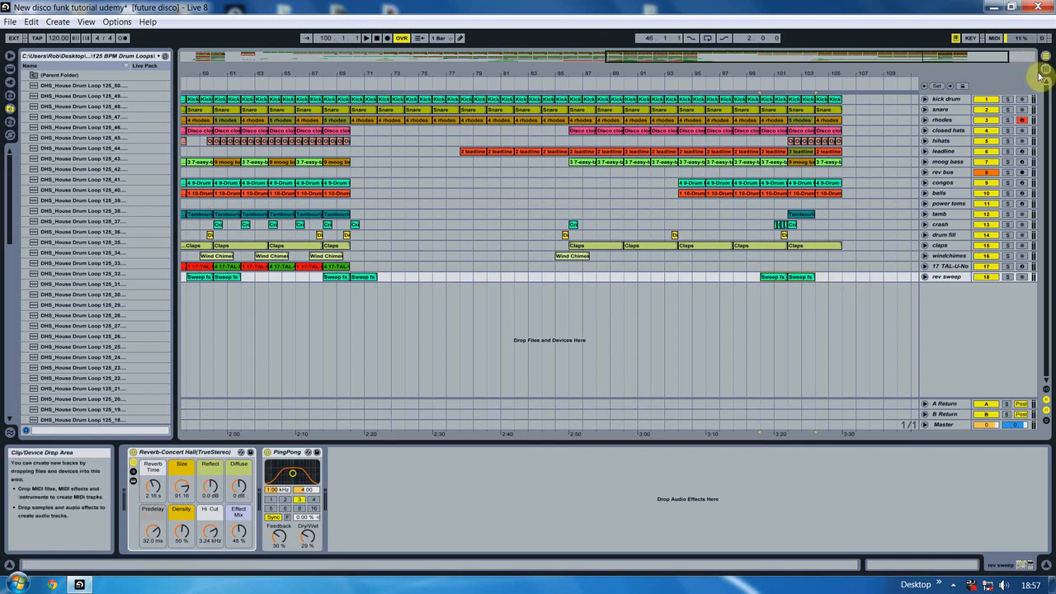
# - Play from bar 85 and copy the Crash clip to bar 94 and the Wind Chimes clip to bar 101
pyautogui.click(786, 71)
pyautogui.moveTo(787, 70); pyautogui.dragTo(732, 217)
pyautogui.click(737, 278)
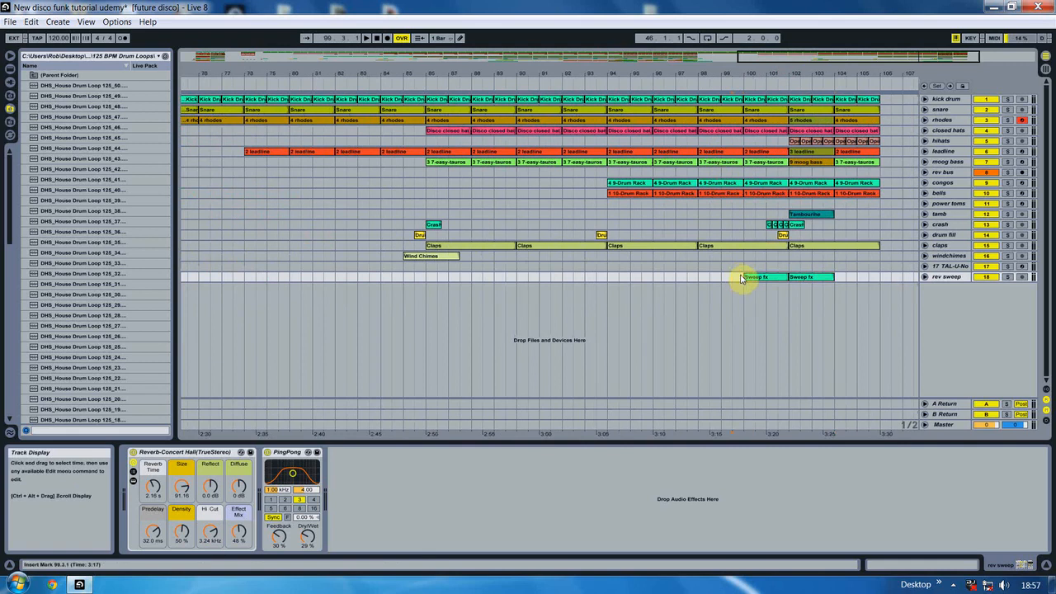
pyautogui.click(403, 269)
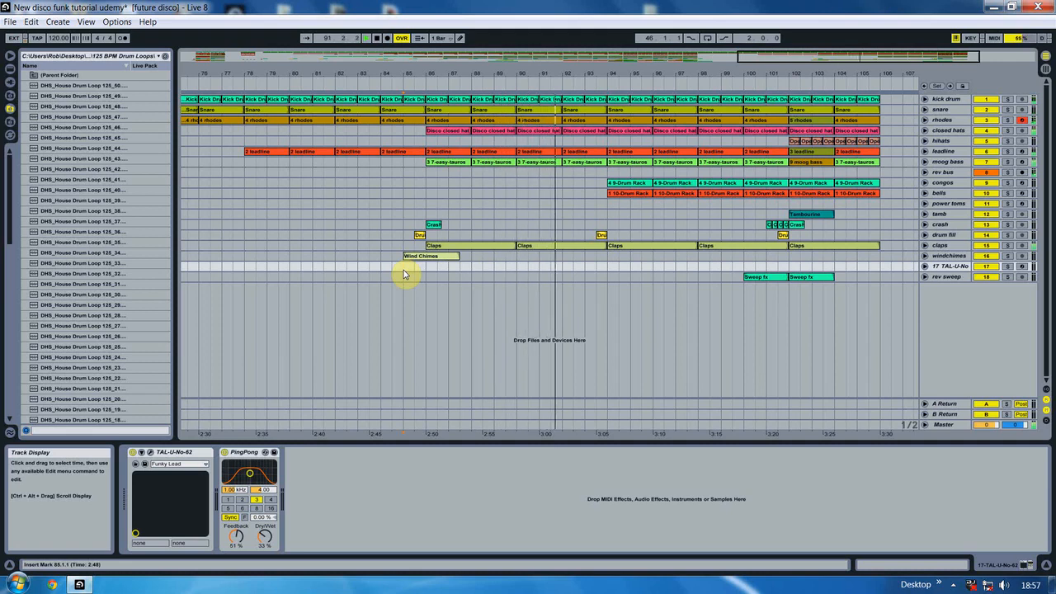
pyautogui.moveTo(432, 225); pyautogui.dragTo(615, 229)
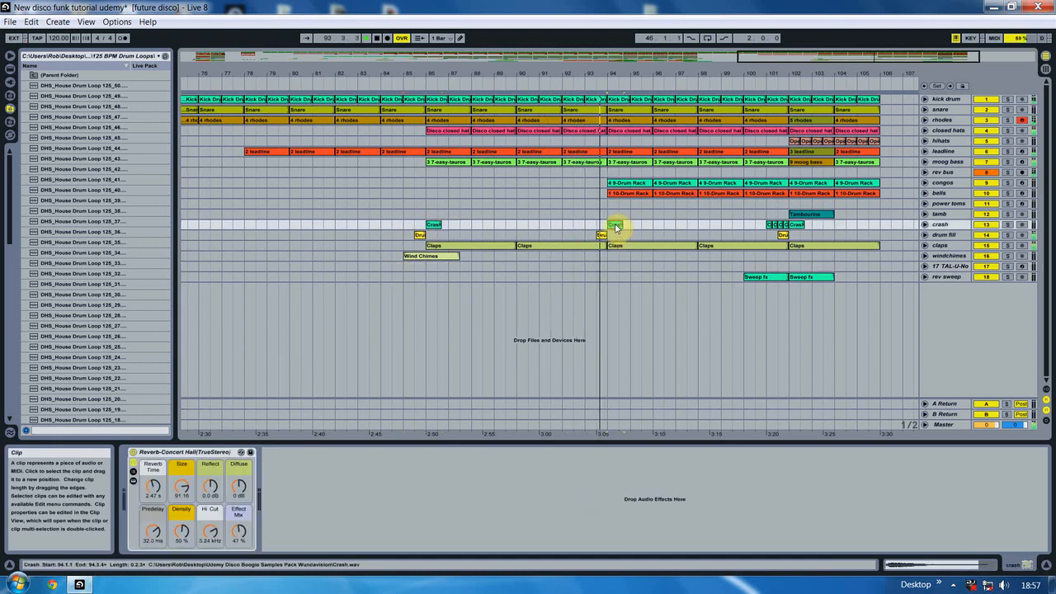
pyautogui.moveTo(431, 257); pyautogui.dragTo(797, 258)
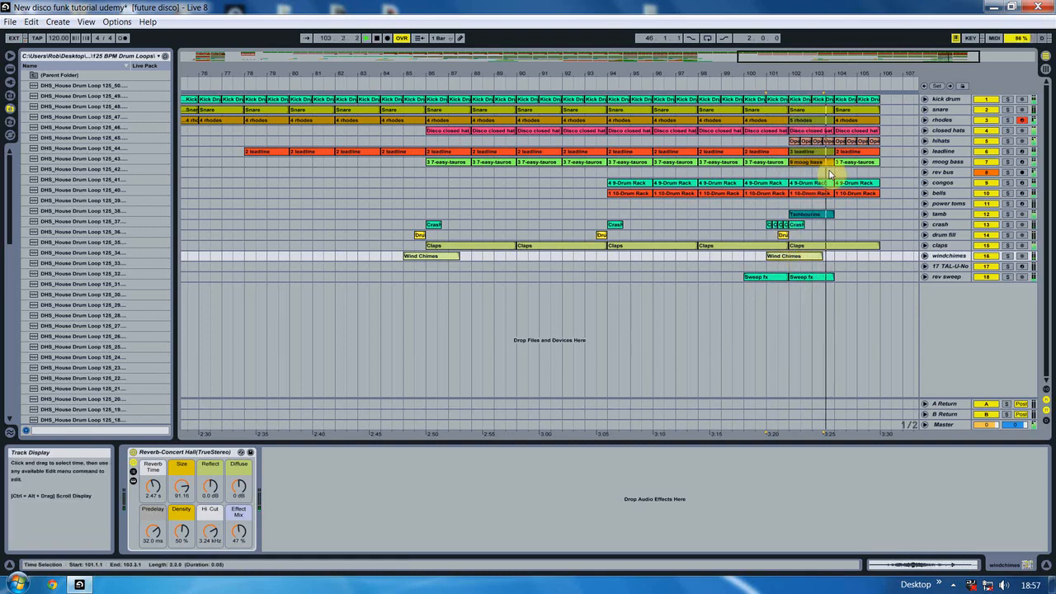
# - Extend the tambourine with a copy at bar 104 and add a Crash clip at bar 104
pyautogui.moveTo(814, 73); pyautogui.dragTo(724, 73)
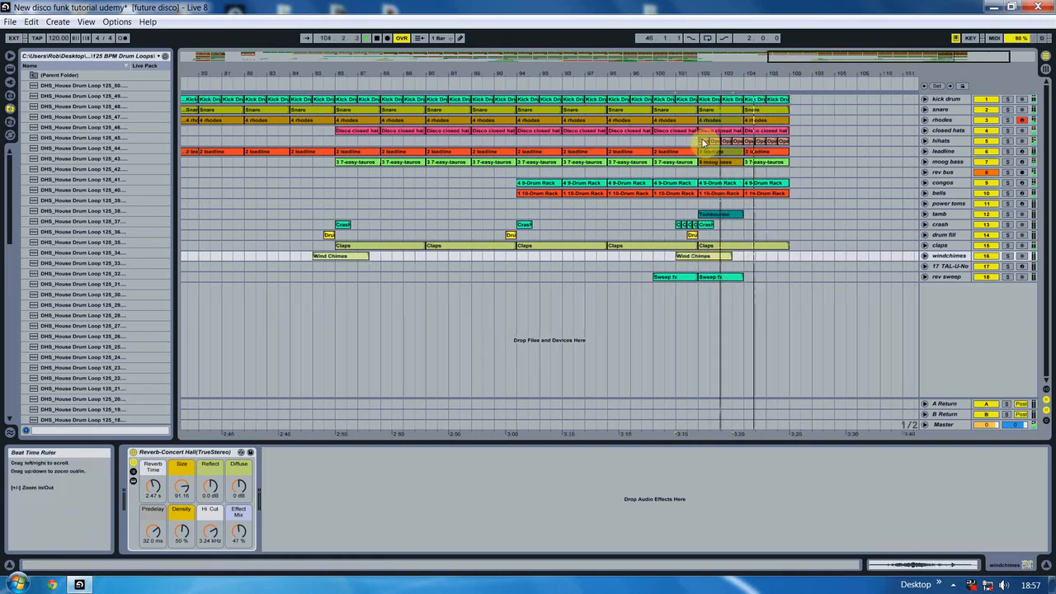
pyautogui.click(716, 182)
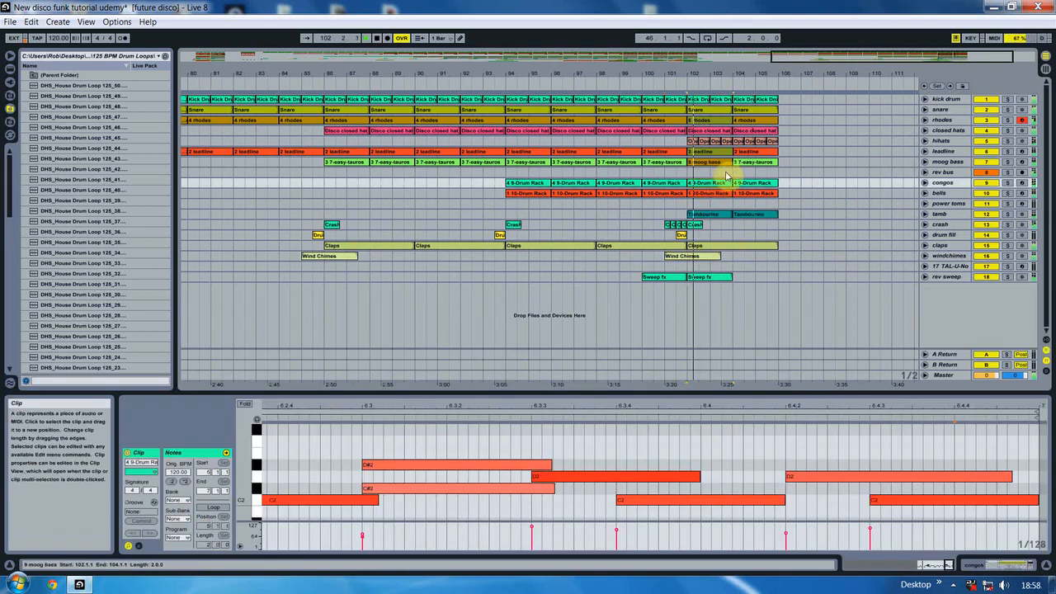
pyautogui.click(740, 229)
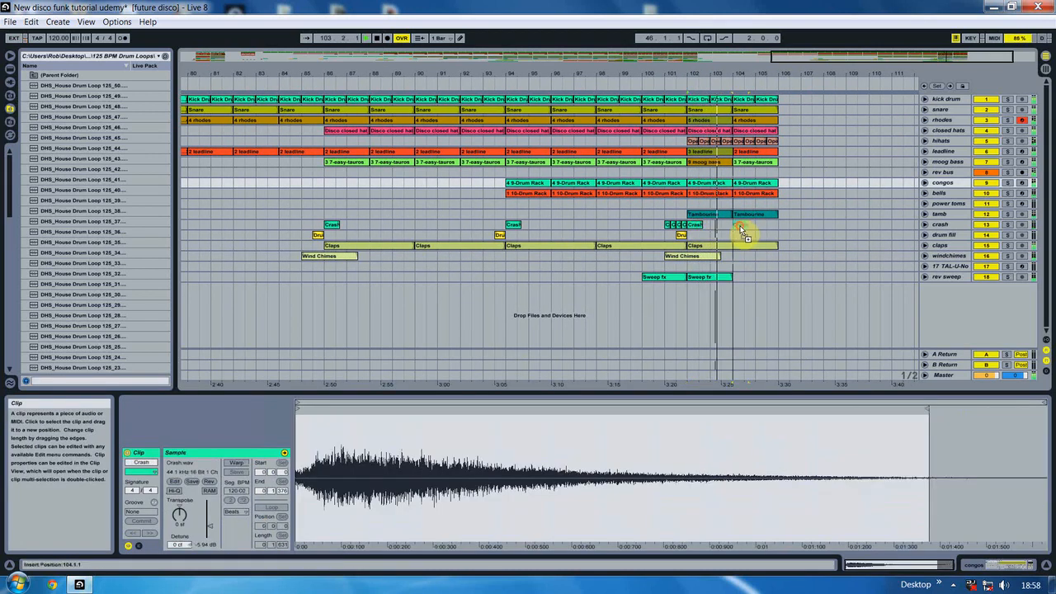
pyautogui.moveTo(739, 227); pyautogui.dragTo(739, 227)
# - Stop playback and copy the drum, melodic, percussion, crash and claps clips of bars 102 to 106 to bar 106
pyautogui.click(709, 237)
pyautogui.moveTo(778, 73); pyautogui.dragTo(724, 89)
pyautogui.press('space')
pyautogui.moveTo(726, 246); pyautogui.dragTo(733, 104)
# - Copy the two Sweep fx clips to bars 108 to 112 and the four one-beat crashes to bar 109
pyautogui.moveTo(666, 278); pyautogui.dragTo(791, 276)
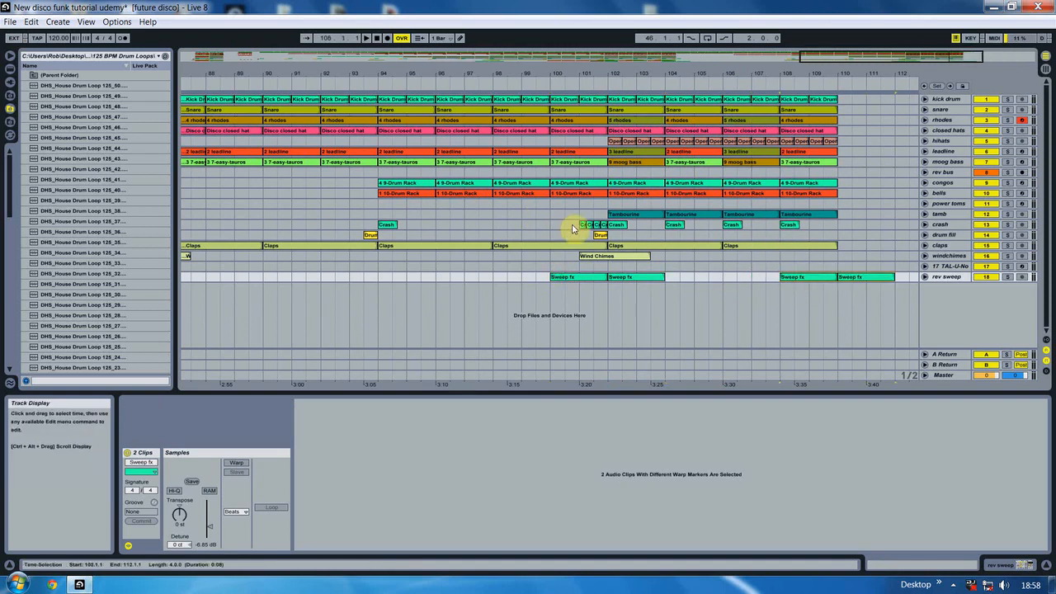
pyautogui.click(608, 225)
pyautogui.moveTo(607, 224); pyautogui.dragTo(828, 218)
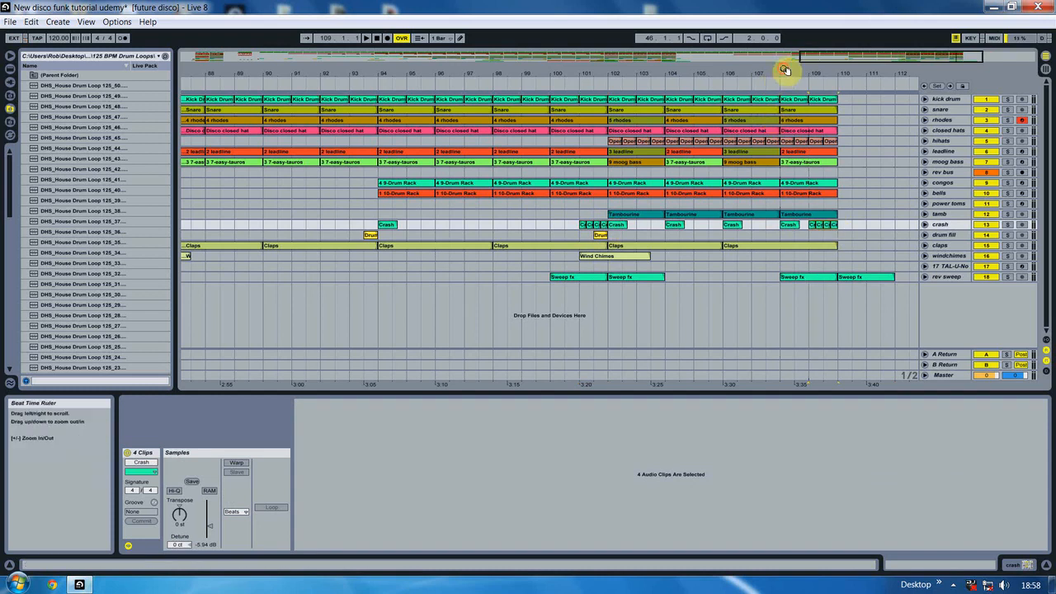
# - Extend the kick drum, snare and 4 rhodes clips from bar 110 to bar 118 with repeated two-bar copies
pyautogui.moveTo(785, 65); pyautogui.dragTo(777, 64)
pyautogui.click(670, 124)
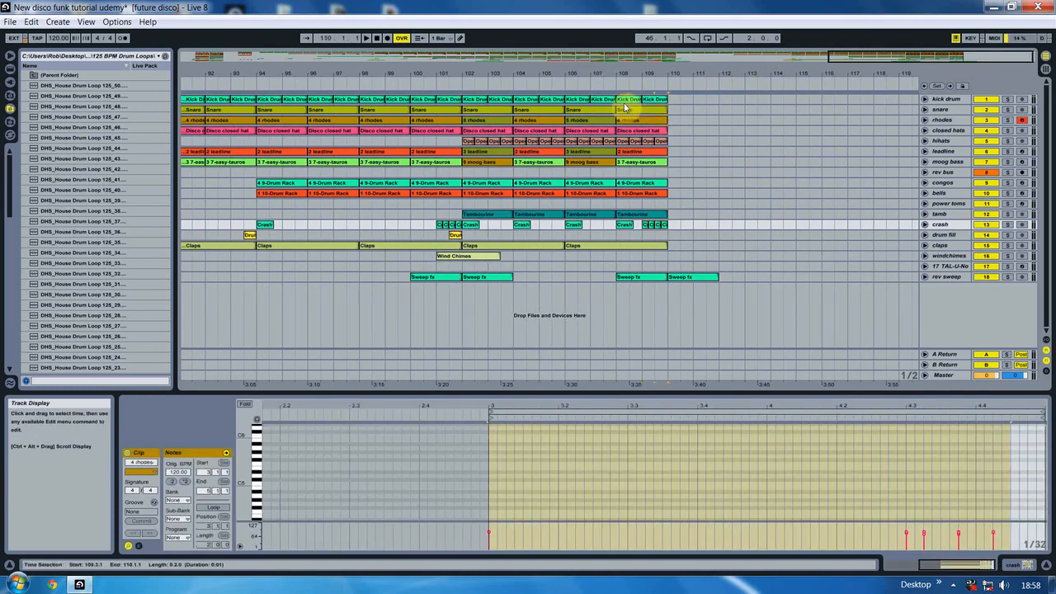
pyautogui.hotkey('ctrl', 'd')
pyautogui.hotkey('ctrl', 'd')
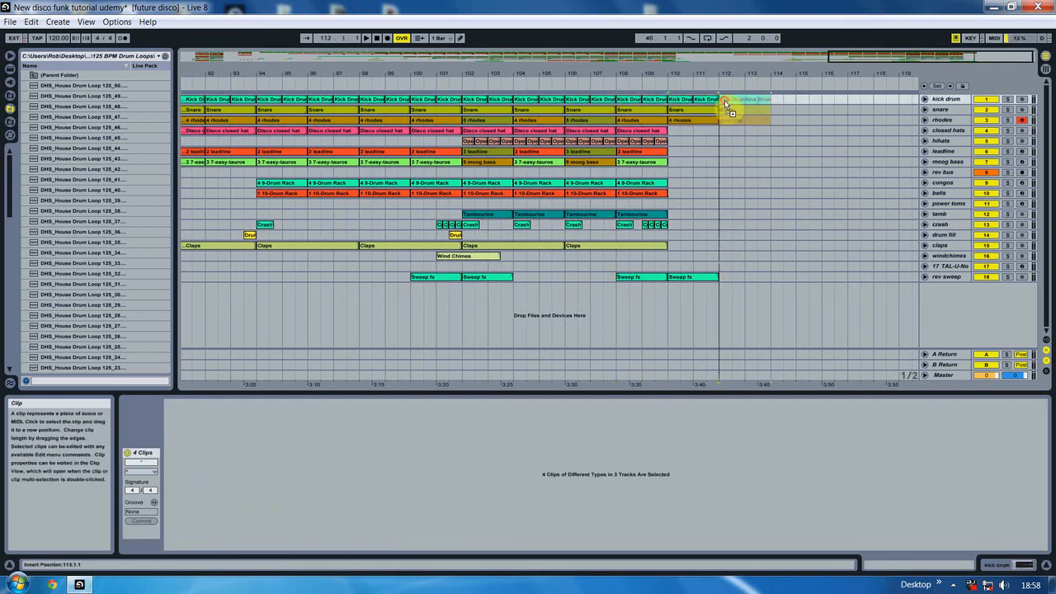
pyautogui.hotkey('ctrl', 'd')
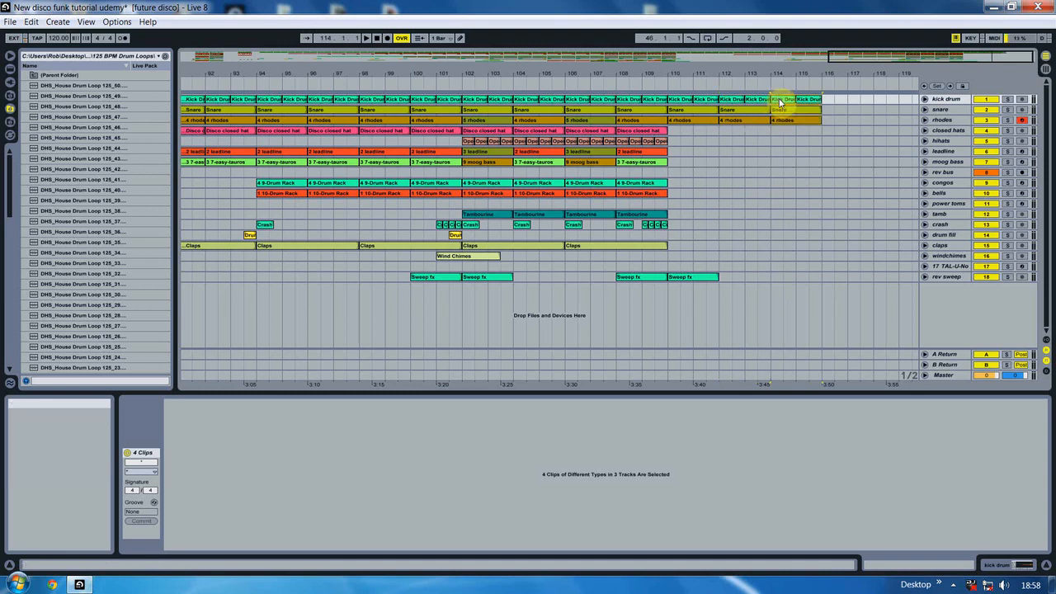
pyautogui.hotkey('ctrl', 'd')
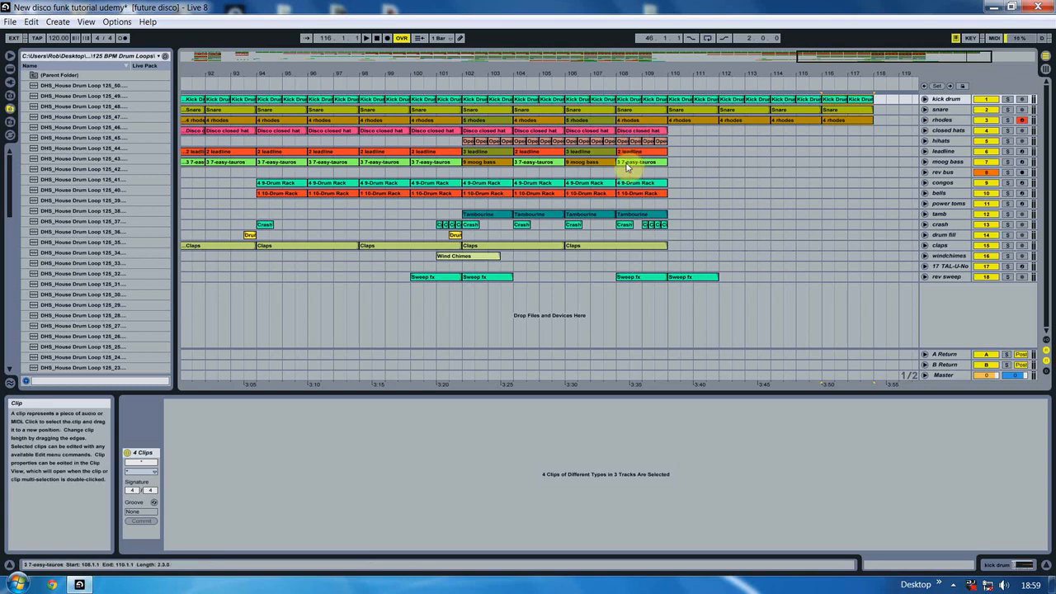
# - Copy the bar 108 Crash clip to bar 110 and play the transition from bar 109
pyautogui.click(622, 225)
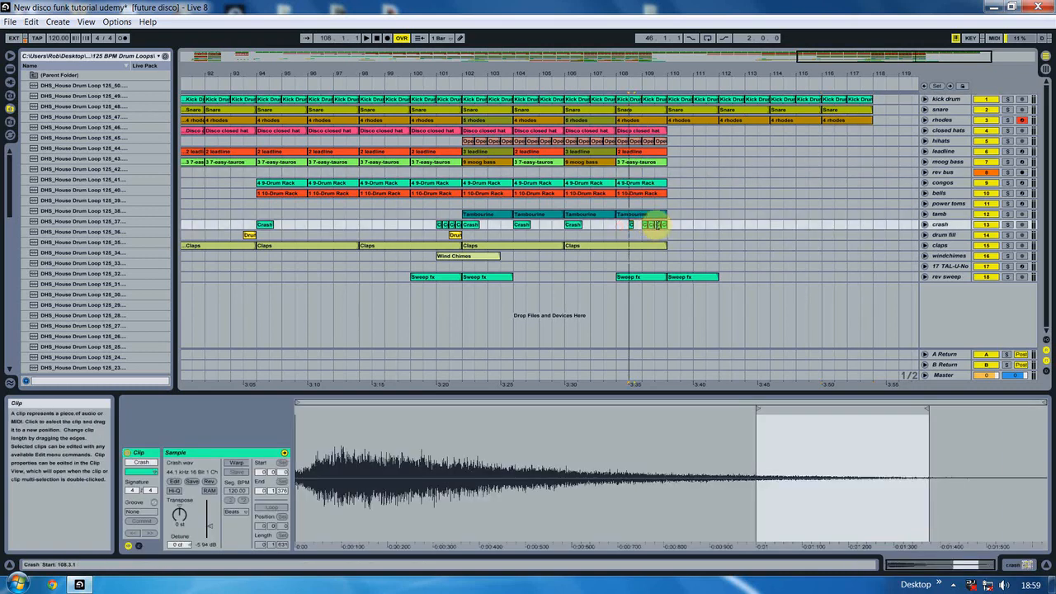
pyautogui.keyDown('ctrl'); pyautogui.moveTo(623, 225); pyautogui.dragTo(671, 226); pyautogui.keyUp('ctrl')
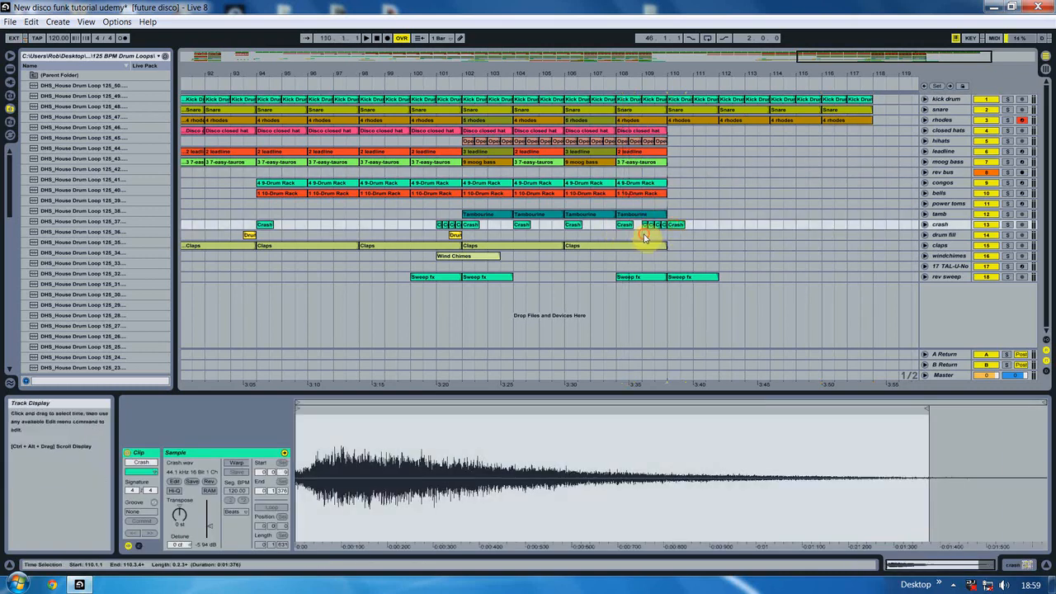
pyautogui.click(643, 235)
pyautogui.press('space')
# - Copy Claps clips to bars 110 and 114 and a drum fill to the second half of bar 117
pyautogui.keyDown('ctrl'); pyautogui.moveTo(600, 250); pyautogui.dragTo(689, 251); pyautogui.keyUp('ctrl')
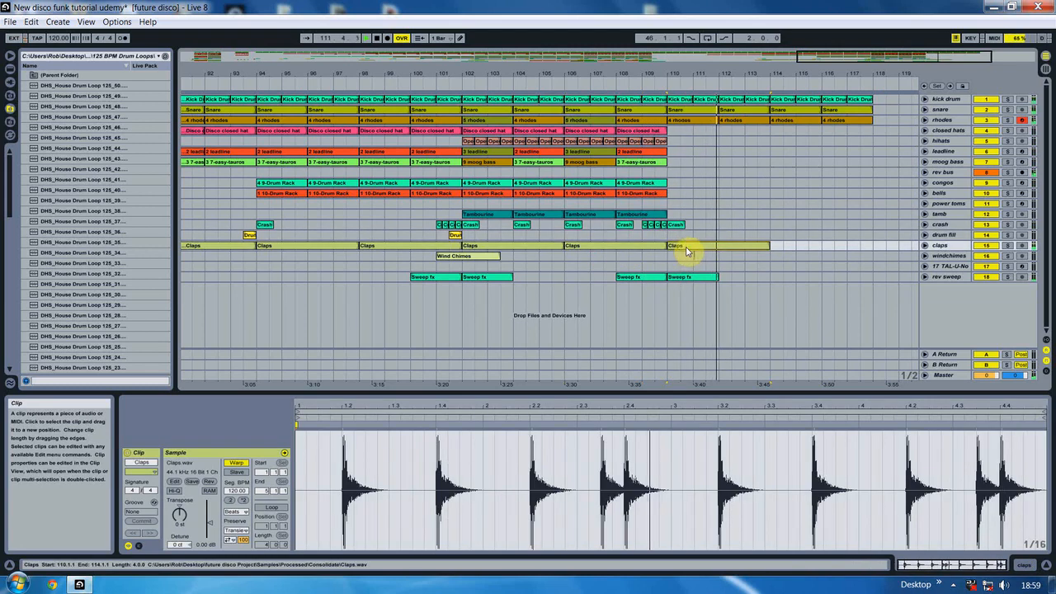
pyautogui.moveTo(679, 246); pyautogui.dragTo(788, 247)
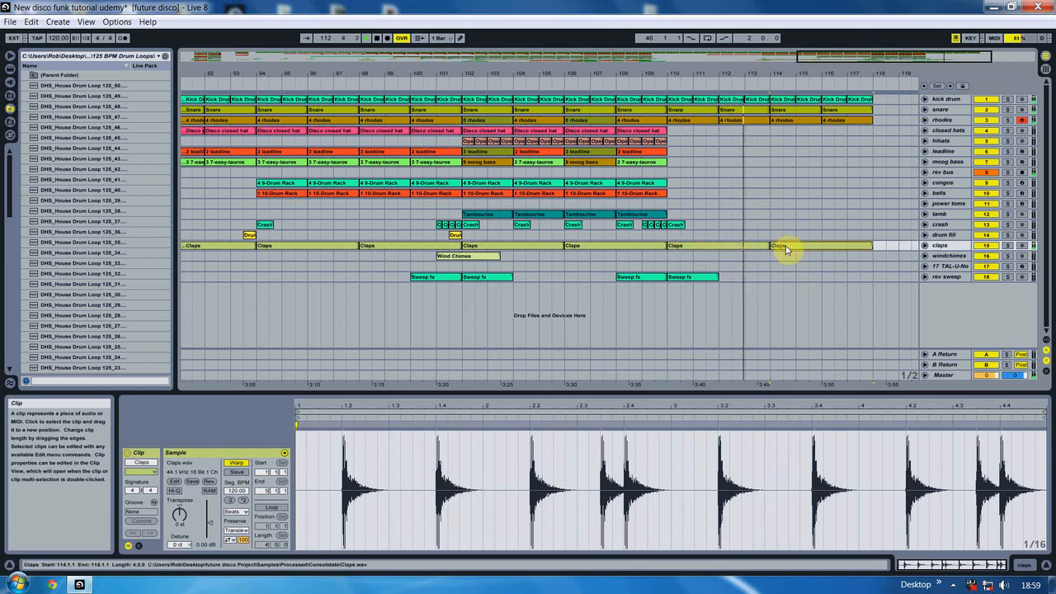
pyautogui.moveTo(683, 75); pyautogui.dragTo(561, 106)
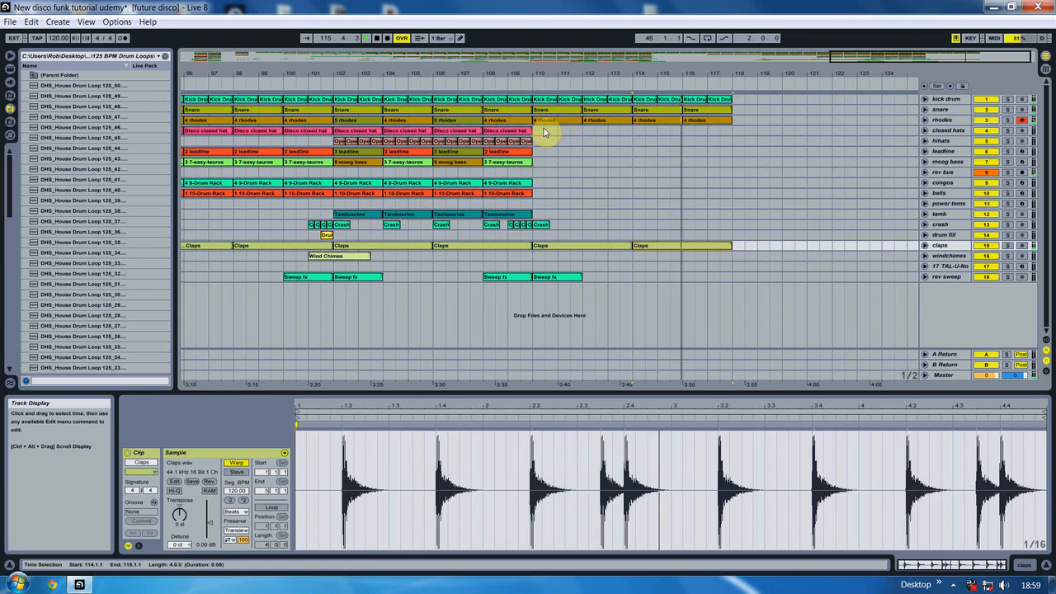
pyautogui.moveTo(326, 235); pyautogui.dragTo(719, 236)
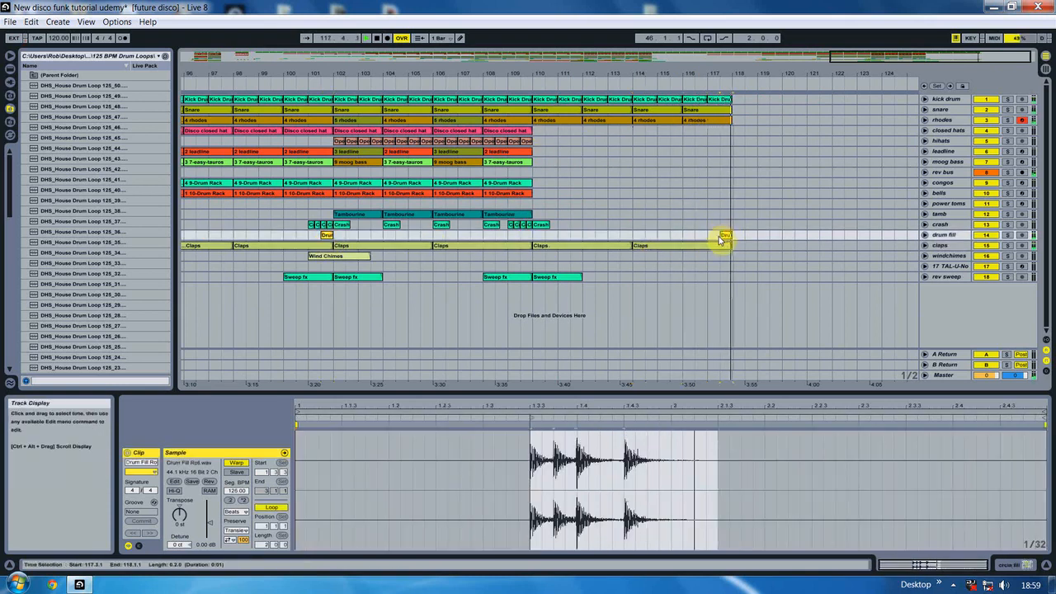